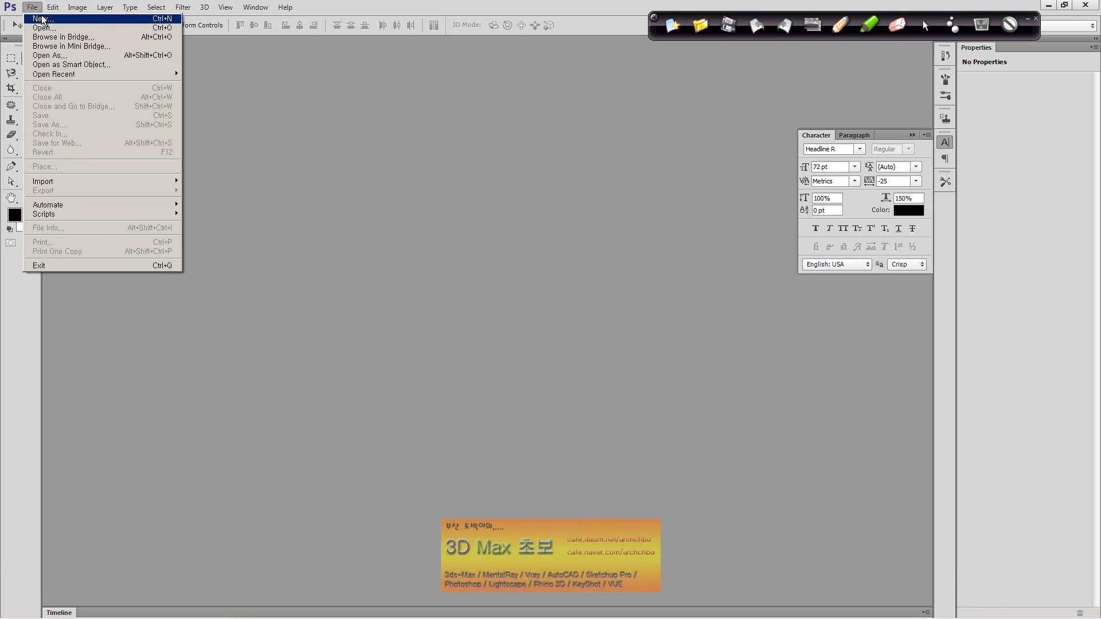
# - Create a new blank document with the preset settings
pyautogui.click(43, 19)
pyautogui.click(411, 136)
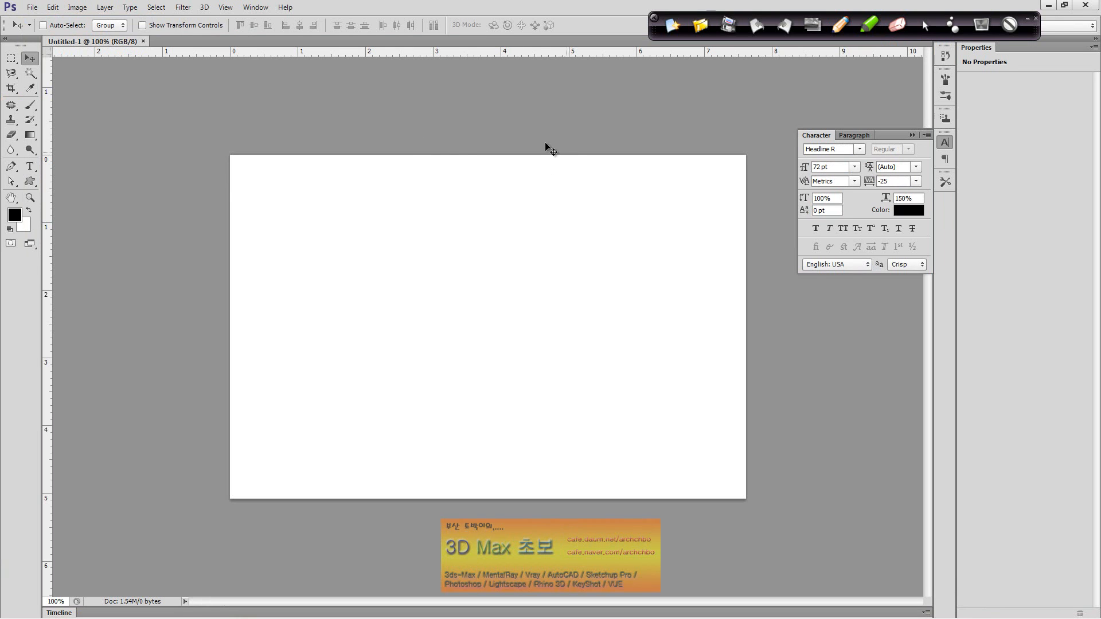
# - Add the text "3D" in black 72 pt Headline R and move it to about the middle of the canvas
pyautogui.click(29, 166)
pyautogui.click(369, 314)
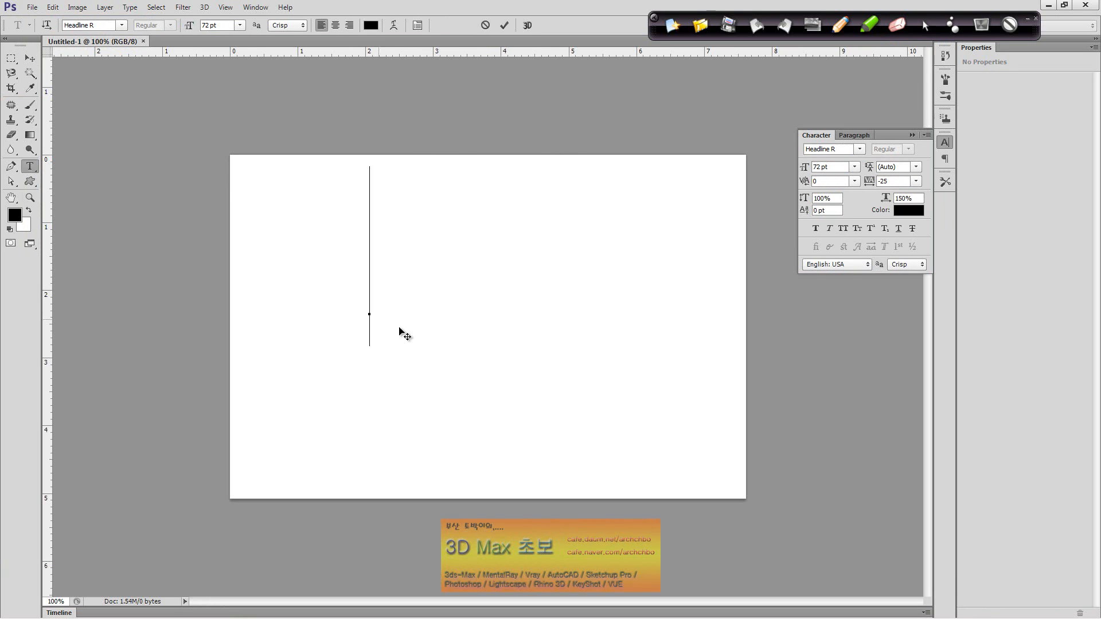
pyautogui.write('3D')
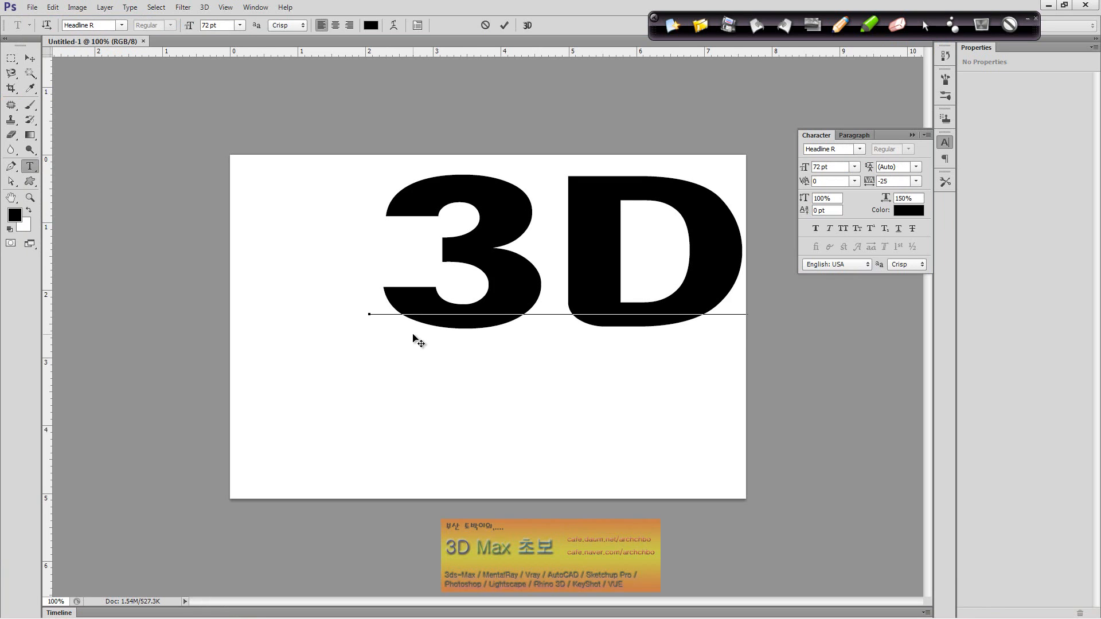
pyautogui.click(32, 58)
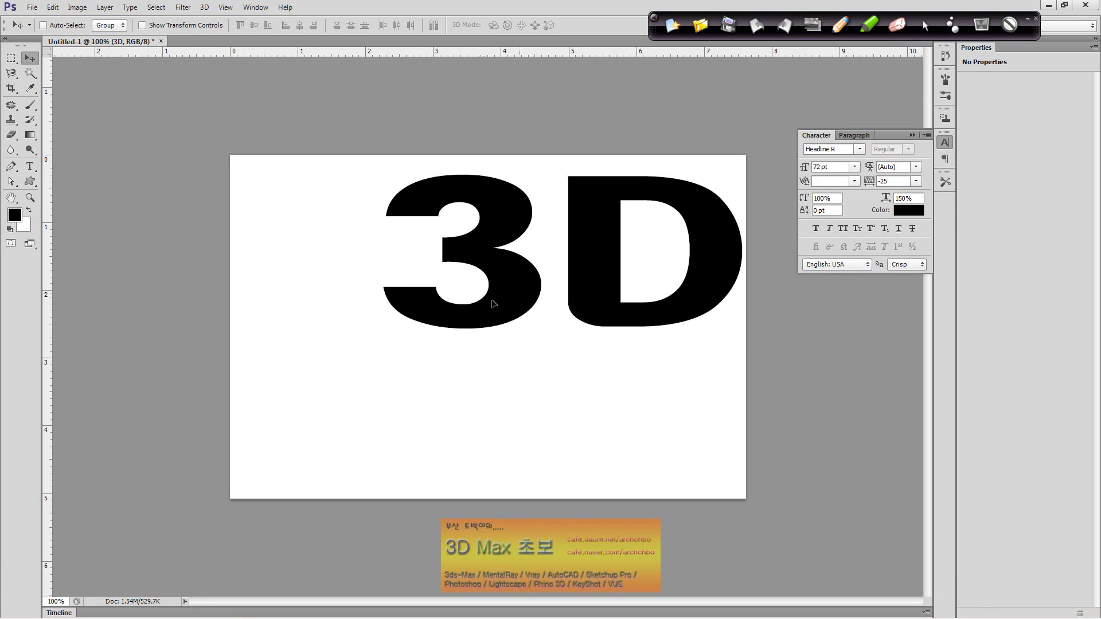
pyautogui.moveTo(530, 302); pyautogui.dragTo(442, 340)
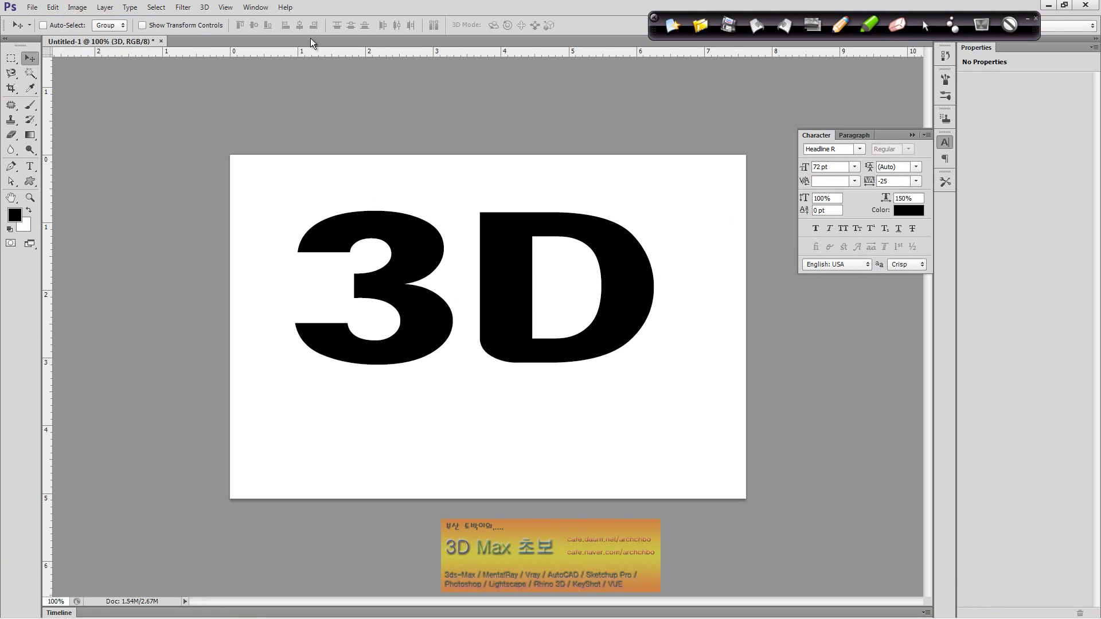
# - Show the Layers panel and select the 3D text layer
pyautogui.click(253, 8)
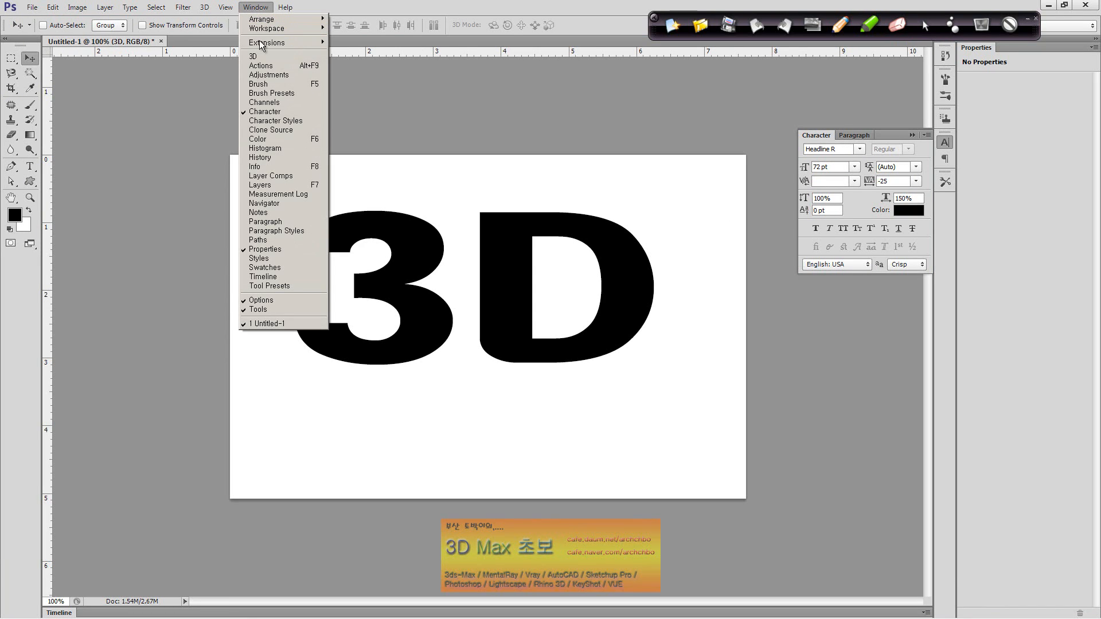
pyautogui.click(283, 185)
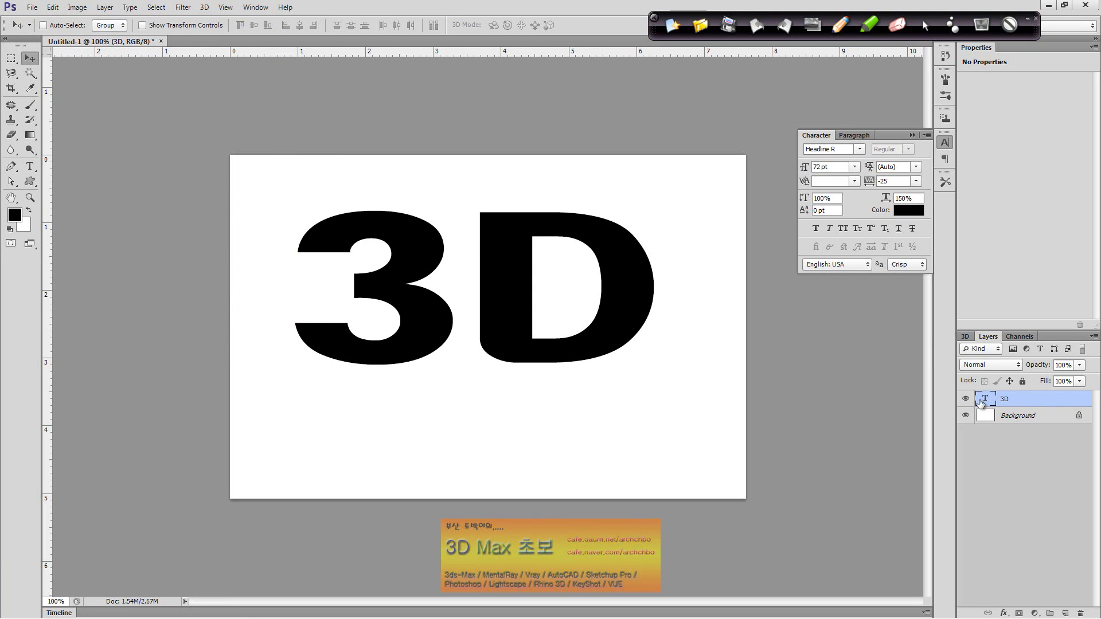
pyautogui.moveTo(1063, 403)
pyautogui.mouseDown()
pyautogui.moveTo(1043, 569)
pyautogui.moveTo(1054, 608)
pyautogui.moveTo(1067, 613)
pyautogui.moveTo(1066, 404)
pyautogui.mouseUp()
pyautogui.hotkey('ctrl', 't')
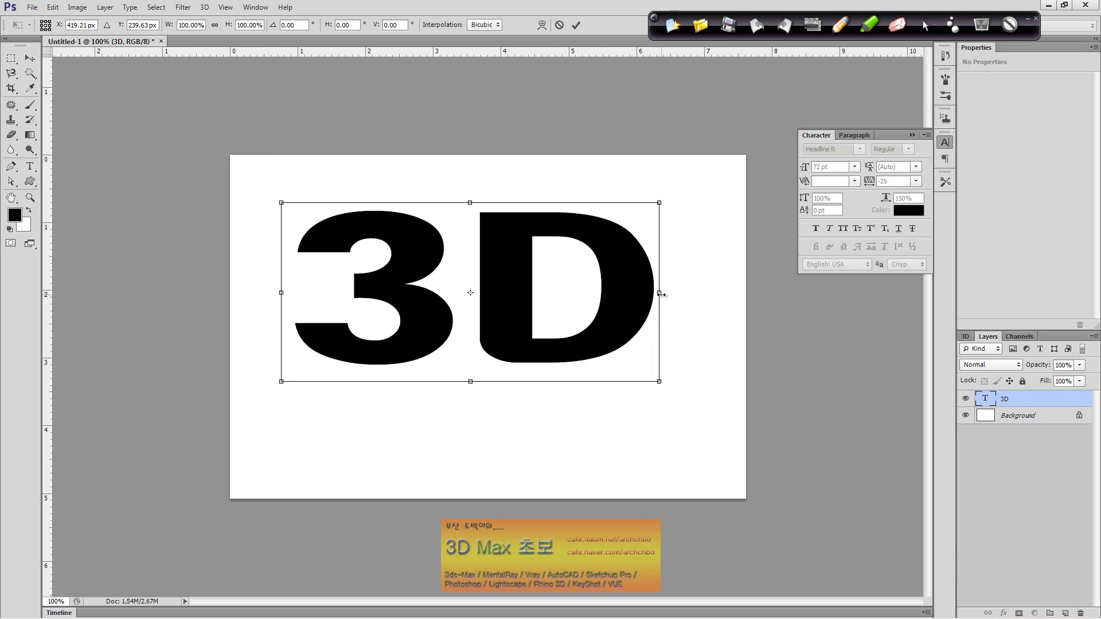
pyautogui.rightClick(643, 294)
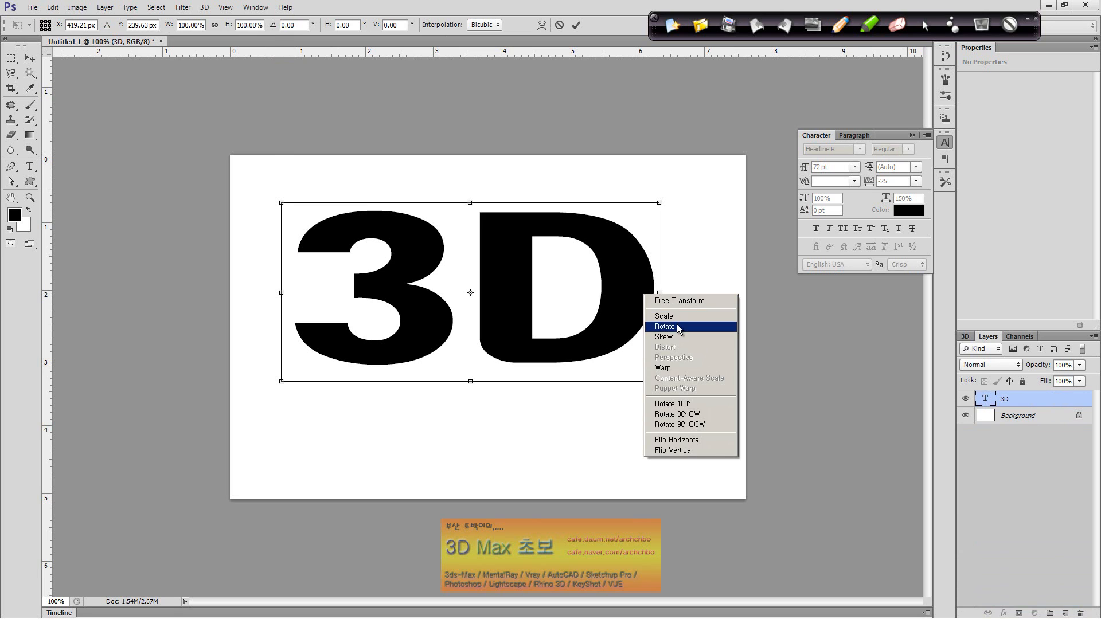
pyautogui.click(676, 326)
pyautogui.rightClick(626, 297)
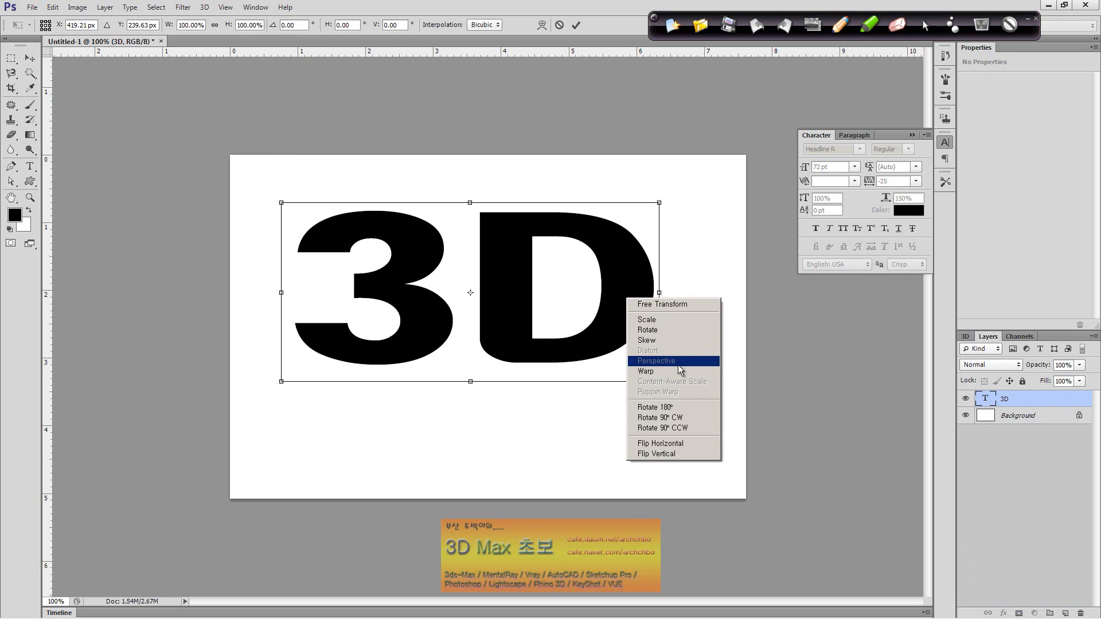
pyautogui.click(597, 322)
pyautogui.press('Return')
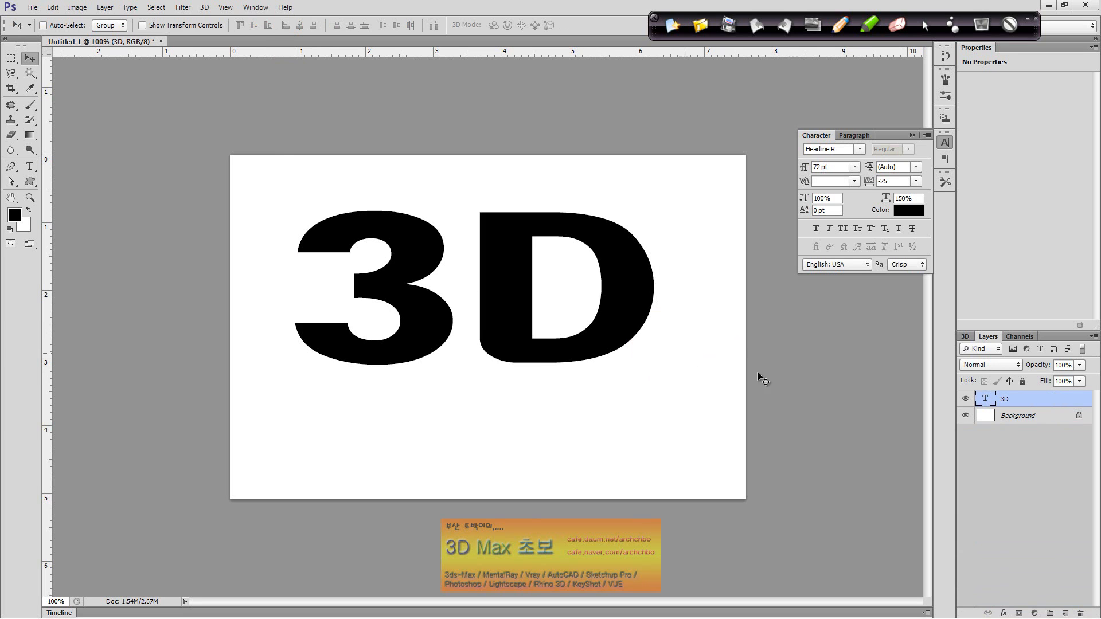
# - Rasterize the 3D text layer
pyautogui.rightClick(1036, 401)
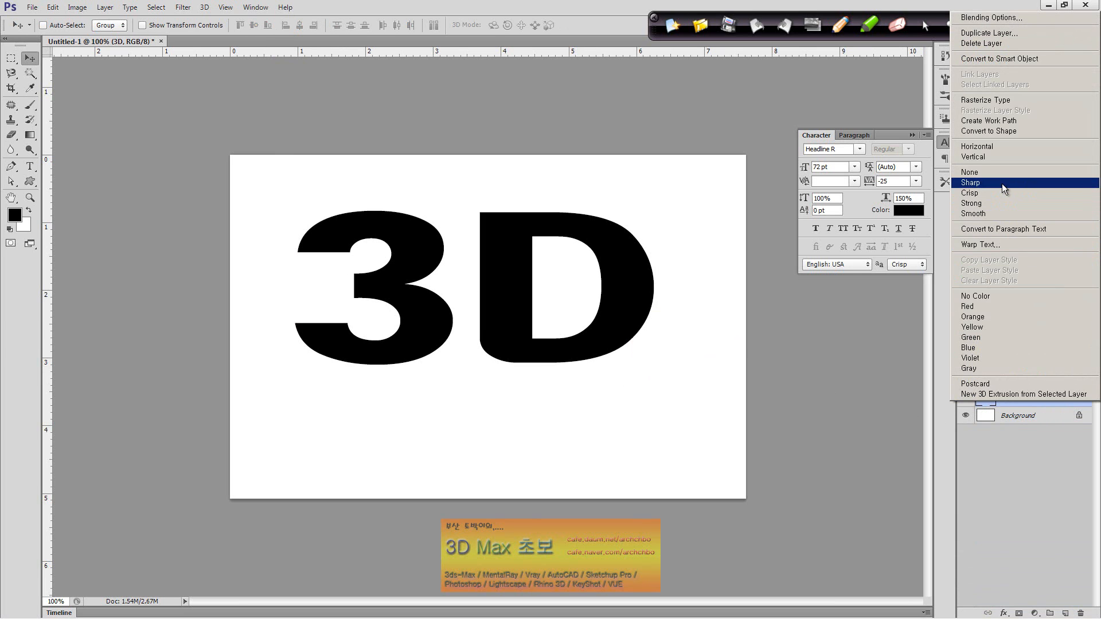
pyautogui.click(1030, 101)
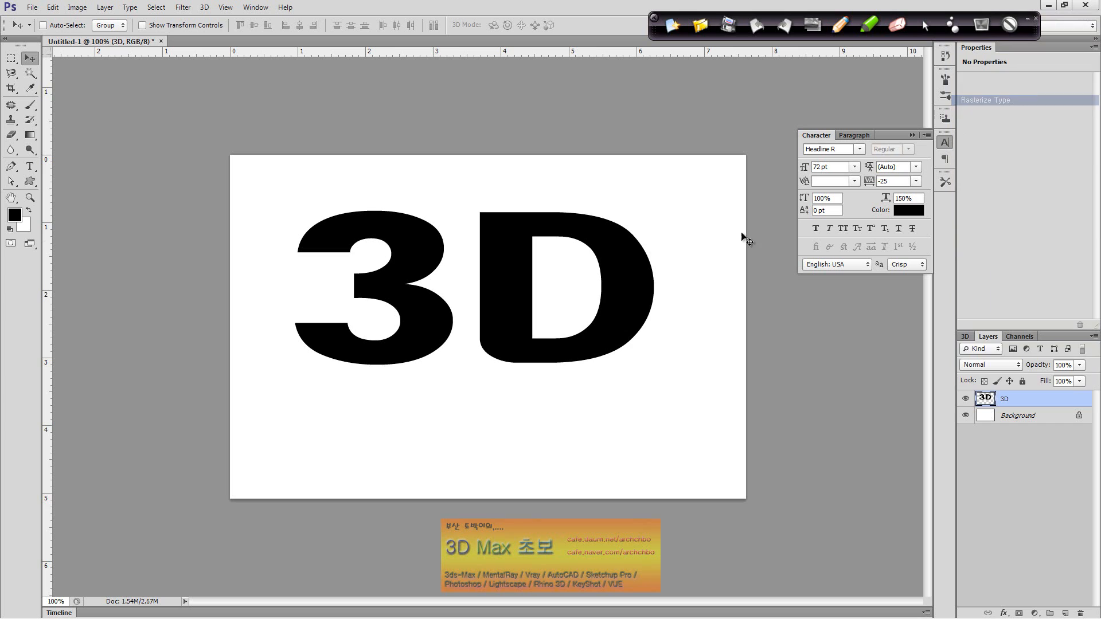
pyautogui.rightClick(634, 299)
pyautogui.press('Escape')
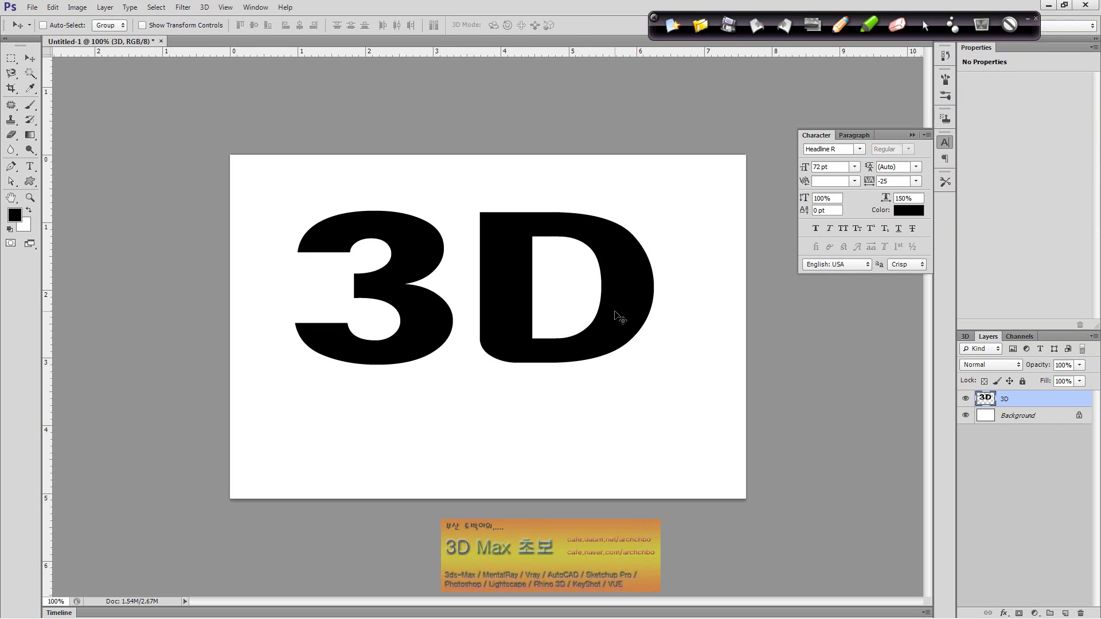
# - Distort the rasterized 3D lettering into a perspective slant, with the left side shorter and its top edge rising to the right
pyautogui.hotkey('ctrl', 't')
pyautogui.rightClick(633, 310)
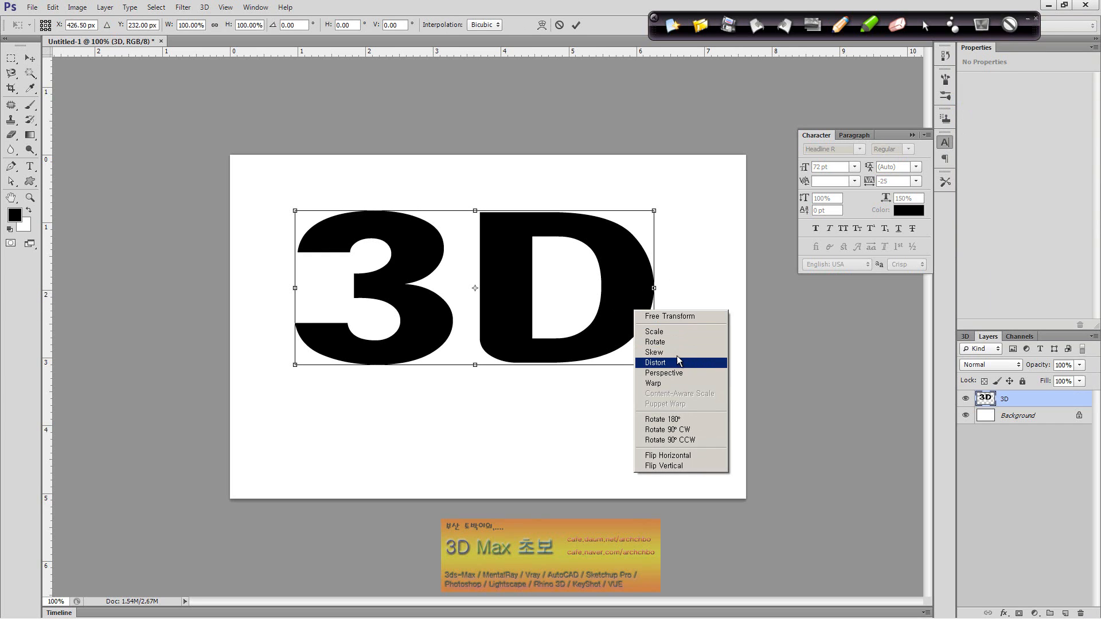
pyautogui.click(676, 354)
pyautogui.moveTo(655, 288); pyautogui.dragTo(633, 286)
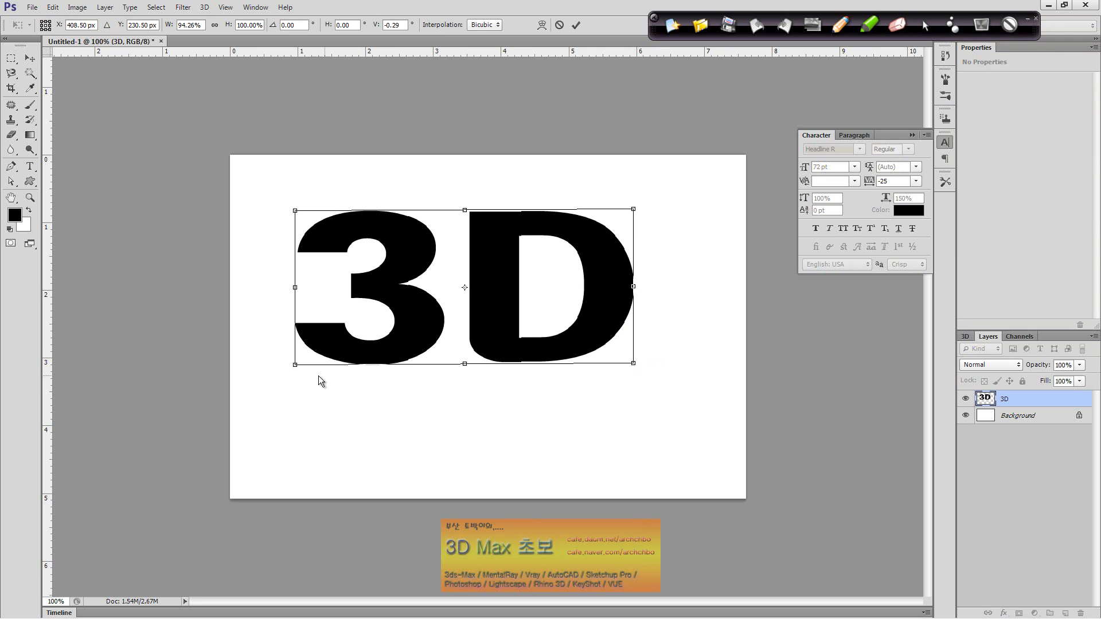
pyautogui.moveTo(293, 372); pyautogui.dragTo(318, 397)
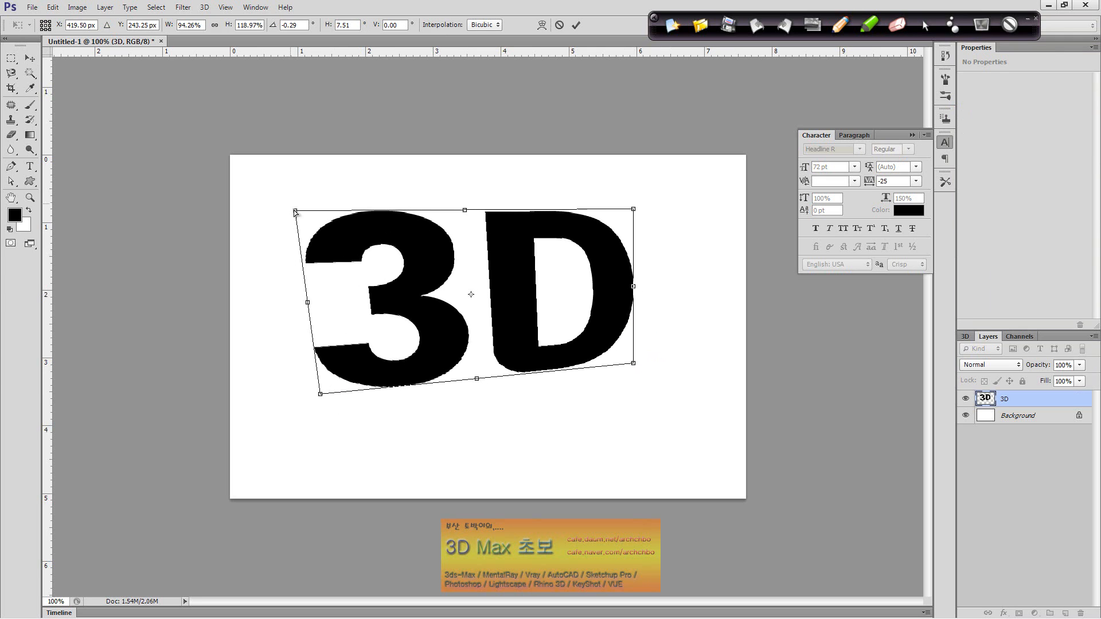
pyautogui.moveTo(296, 212); pyautogui.dragTo(325, 280)
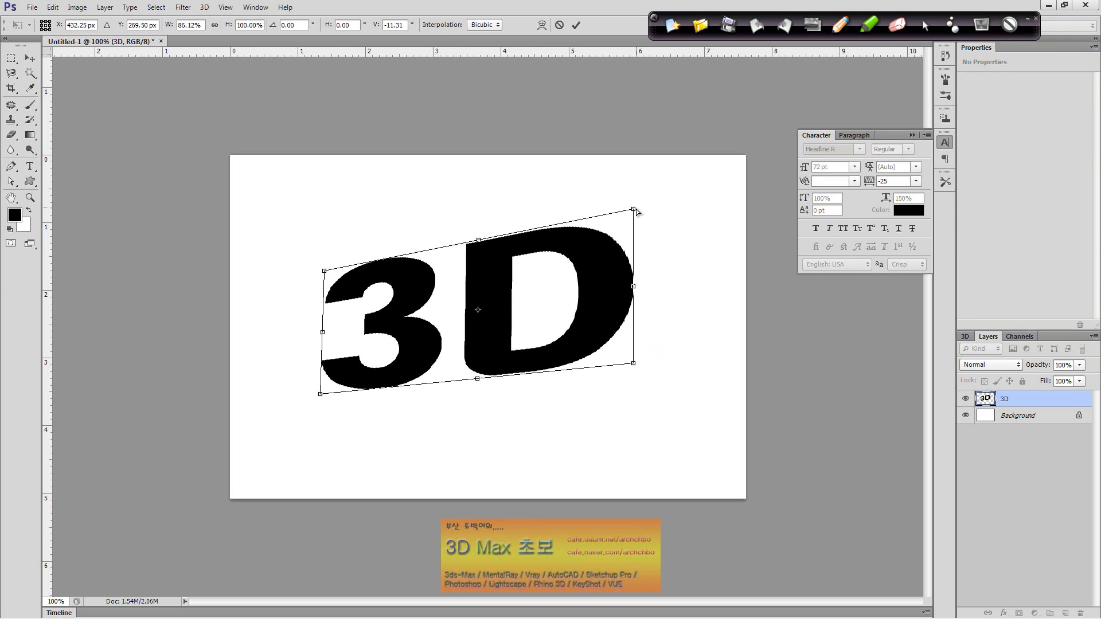
pyautogui.moveTo(634, 210)
pyautogui.mouseDown()
pyautogui.moveTo(619, 233)
pyautogui.moveTo(623, 220)
pyautogui.mouseUp()
pyautogui.moveTo(633, 364); pyautogui.dragTo(621, 372)
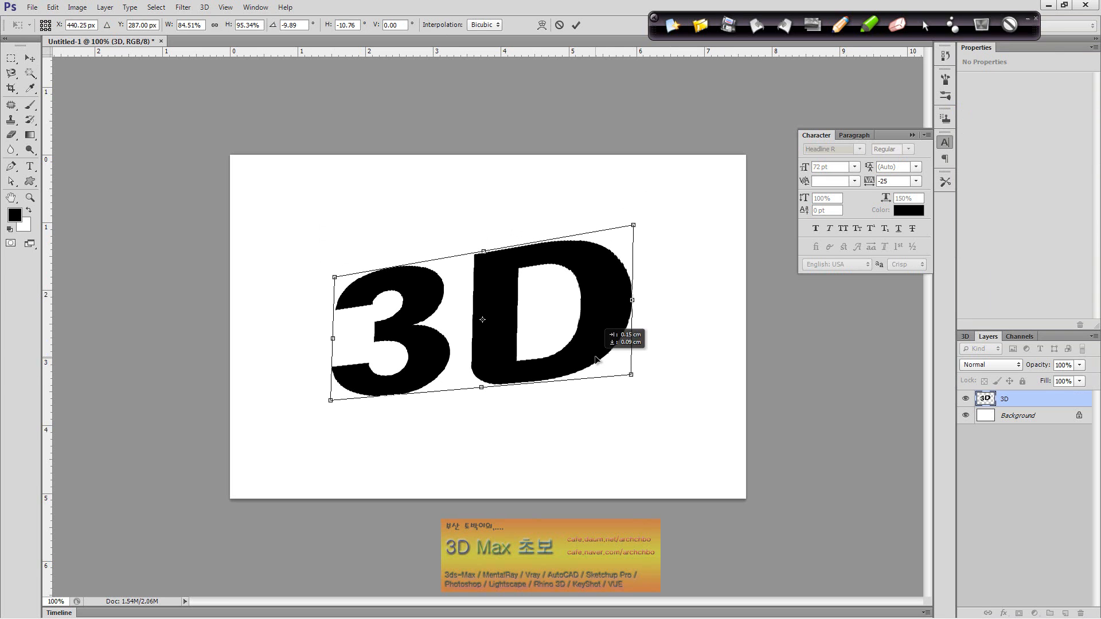
pyautogui.press('Return')
# - Duplicate the 3D layer and nudge the copy a few pixels up and to the left
pyautogui.moveTo(1061, 415); pyautogui.dragTo(1065, 613)
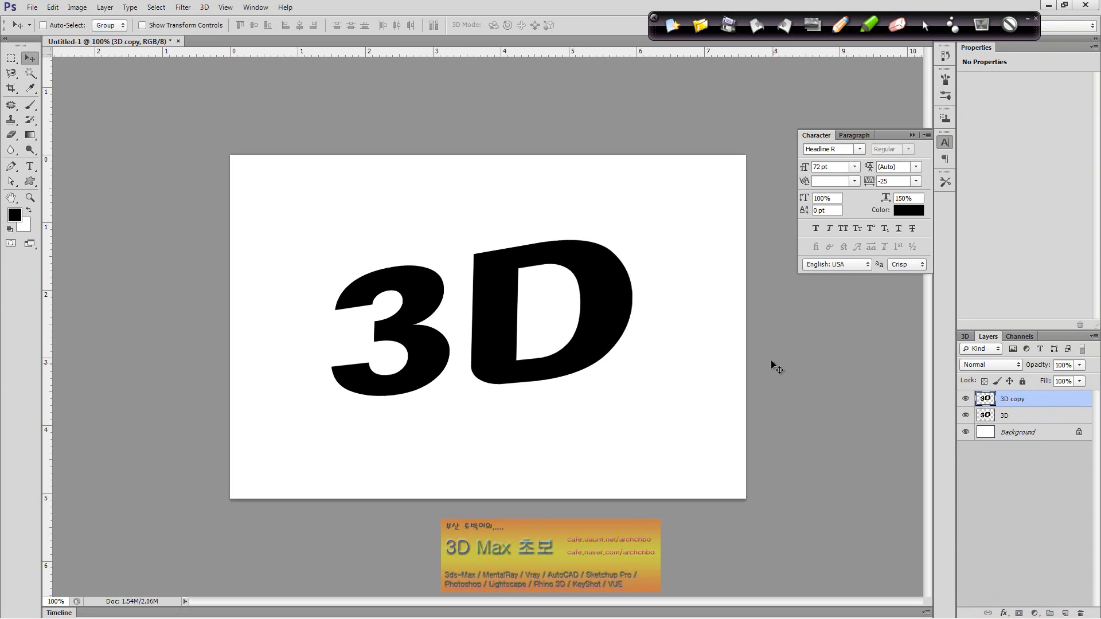
pyautogui.press('Up')
pyautogui.press('Up')
pyautogui.press('Up')
pyautogui.press('Up')
pyautogui.press('Up')
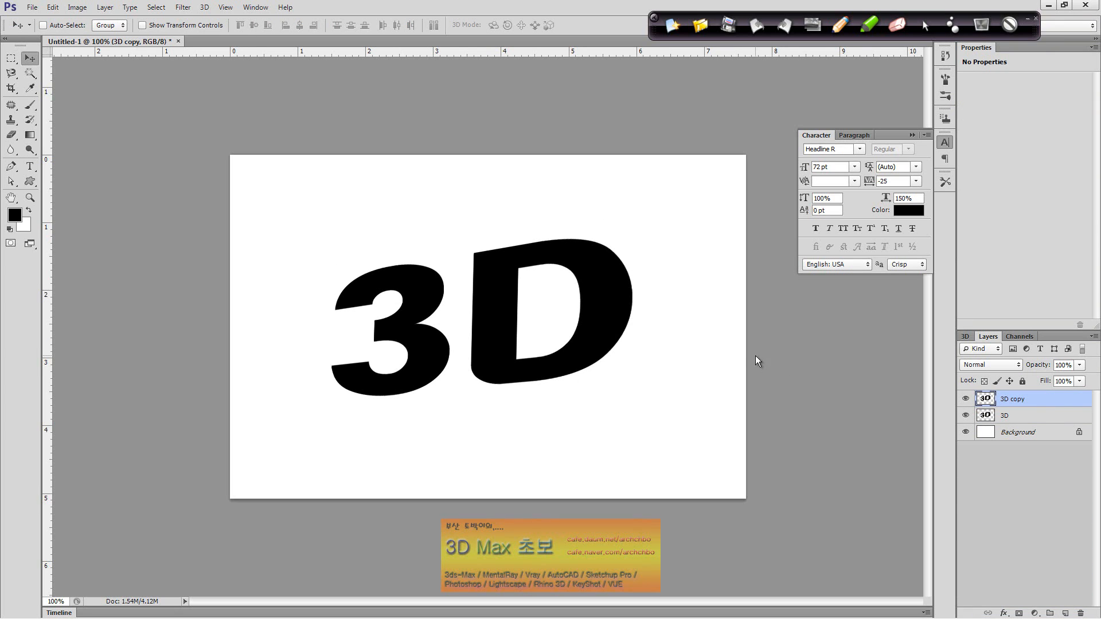
pyautogui.press('Left')
pyautogui.press('Left')
pyautogui.press('Left')
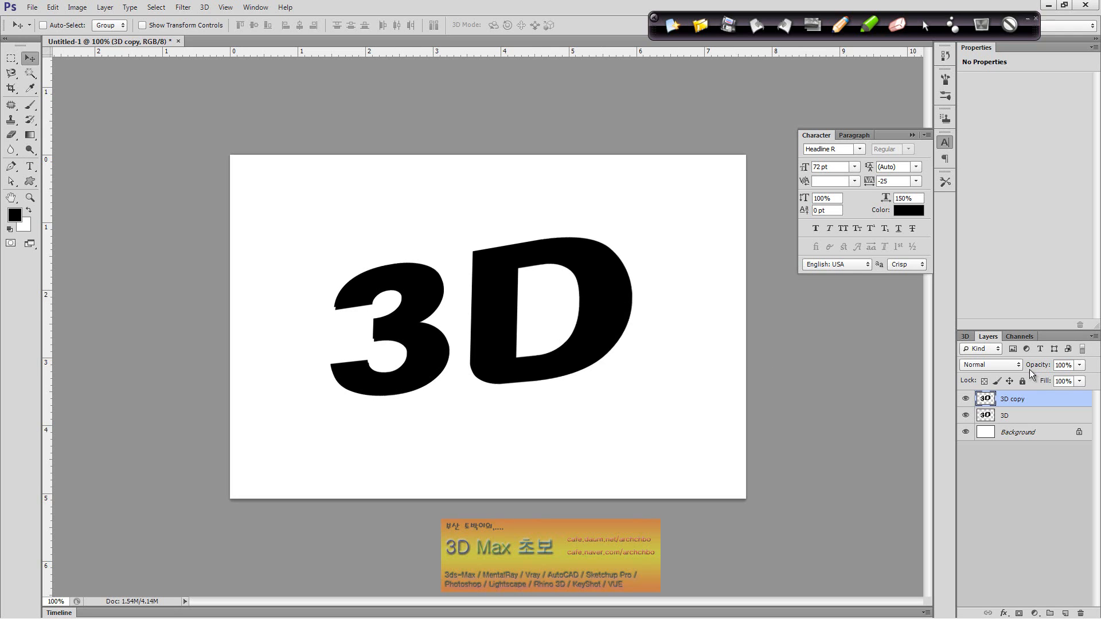
pyautogui.press('Left')
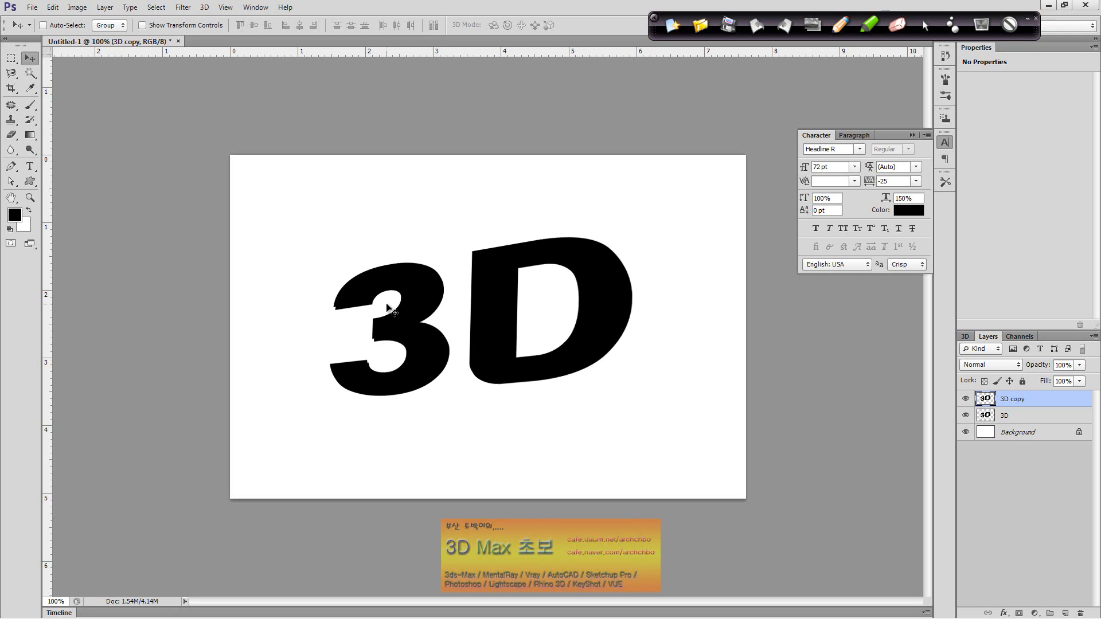
pyautogui.press('Down')
pyautogui.press('Down')
pyautogui.press('Left')
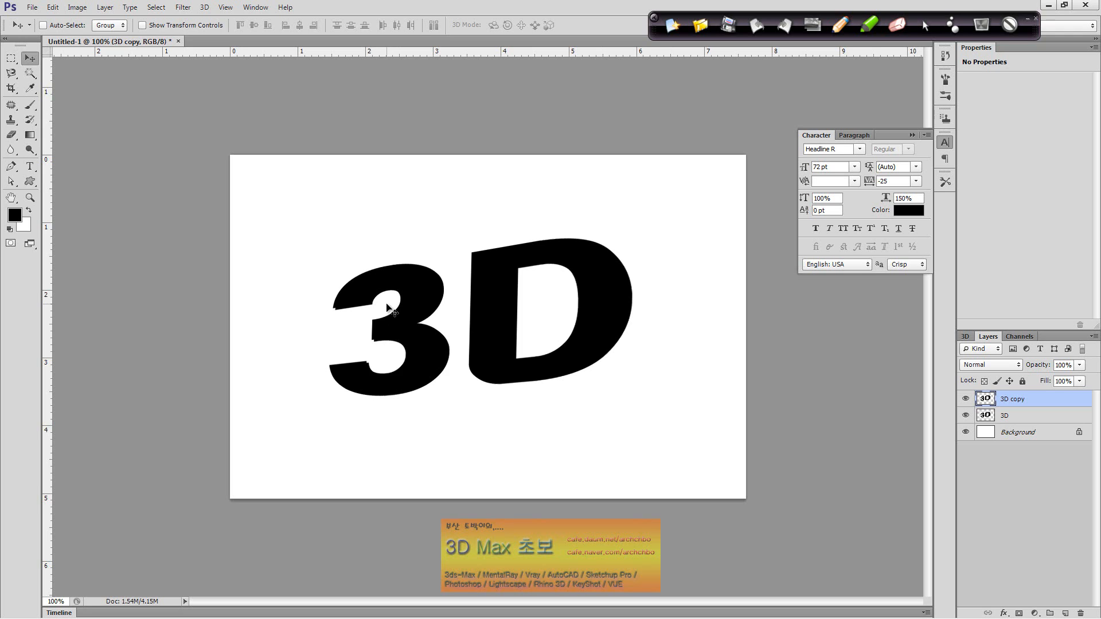
pyautogui.press('Right')
pyautogui.press('Down')
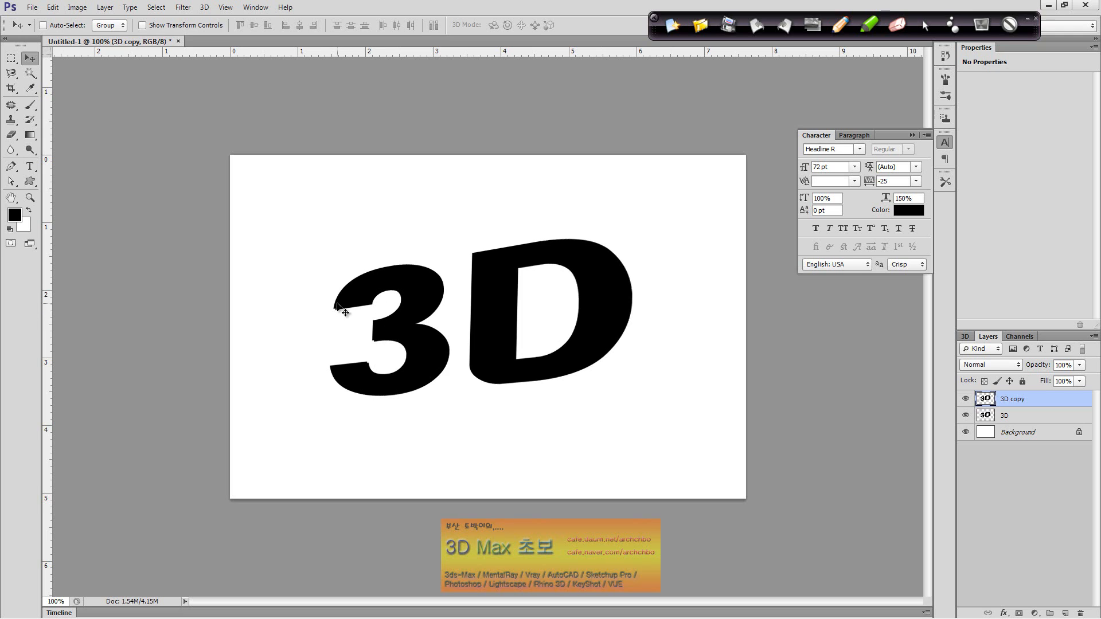
# - Set the 3D copy layer's opacity to 49% and duplicate that layer
pyautogui.click(1079, 365)
pyautogui.moveTo(1052, 377); pyautogui.dragTo(1065, 613)
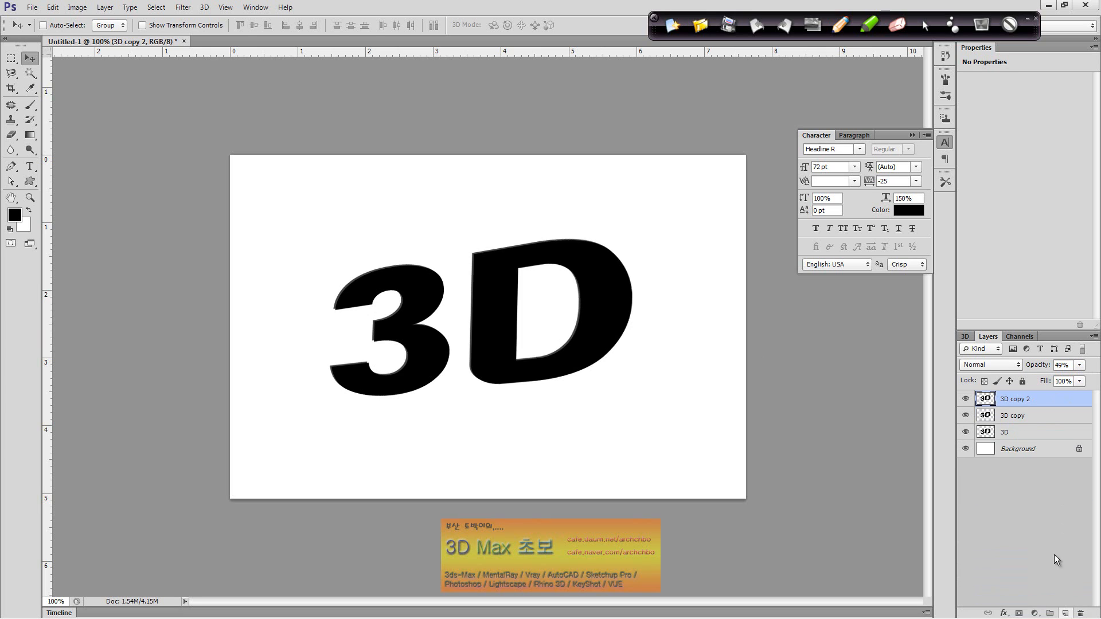
# - Nudge the new 3D copy 2 layer a few pixels up and to the left to thicken the lettering's edge
pyautogui.press('Up')
pyautogui.press('Up')
pyautogui.press('Up')
pyautogui.press('Up')
pyautogui.press('Up')
pyautogui.press('Up')
pyautogui.press('Up')
pyautogui.press('Up')
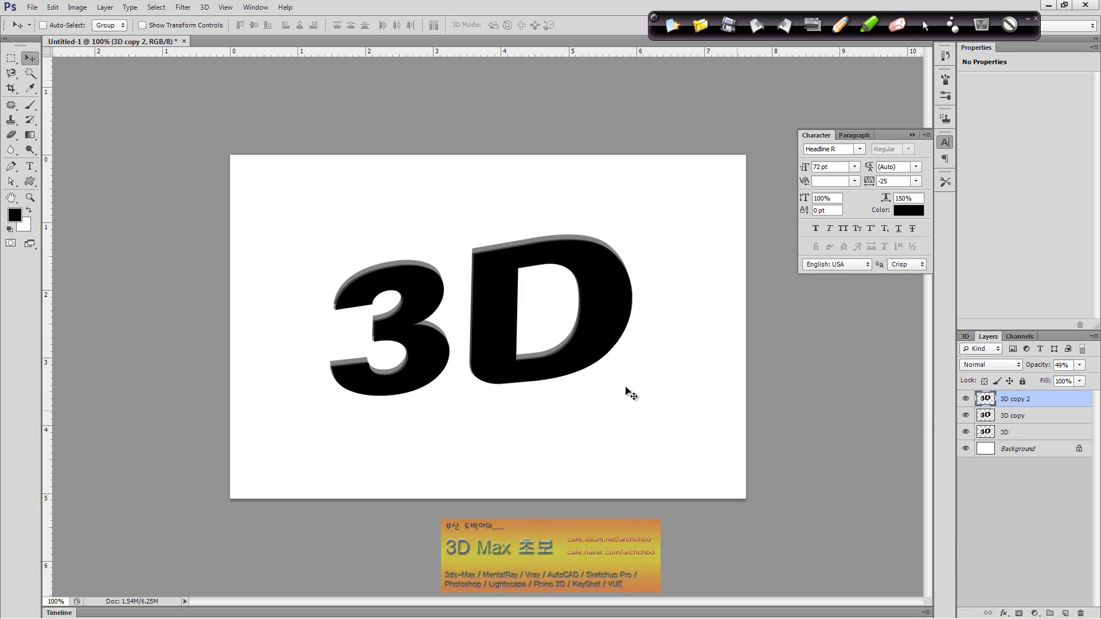
pyautogui.press('Left')
pyautogui.press('Left')
pyautogui.press('Left')
pyautogui.press('Left')
pyautogui.press('Left')
pyautogui.press('Left')
pyautogui.press('Down')
pyautogui.press('Down')
pyautogui.press('Down')
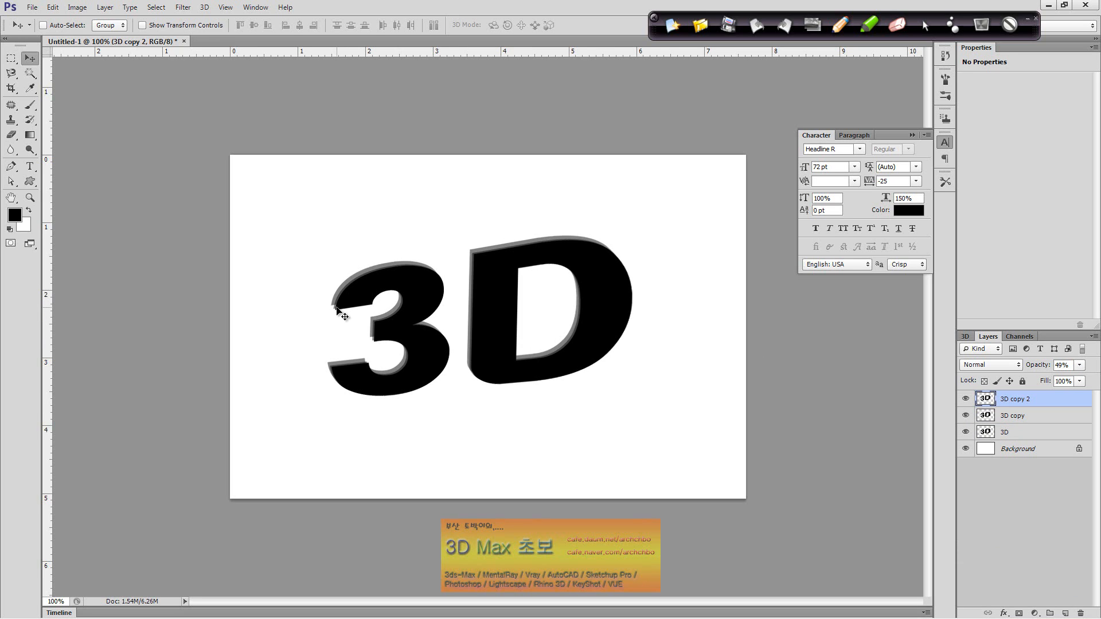
pyautogui.press('Right')
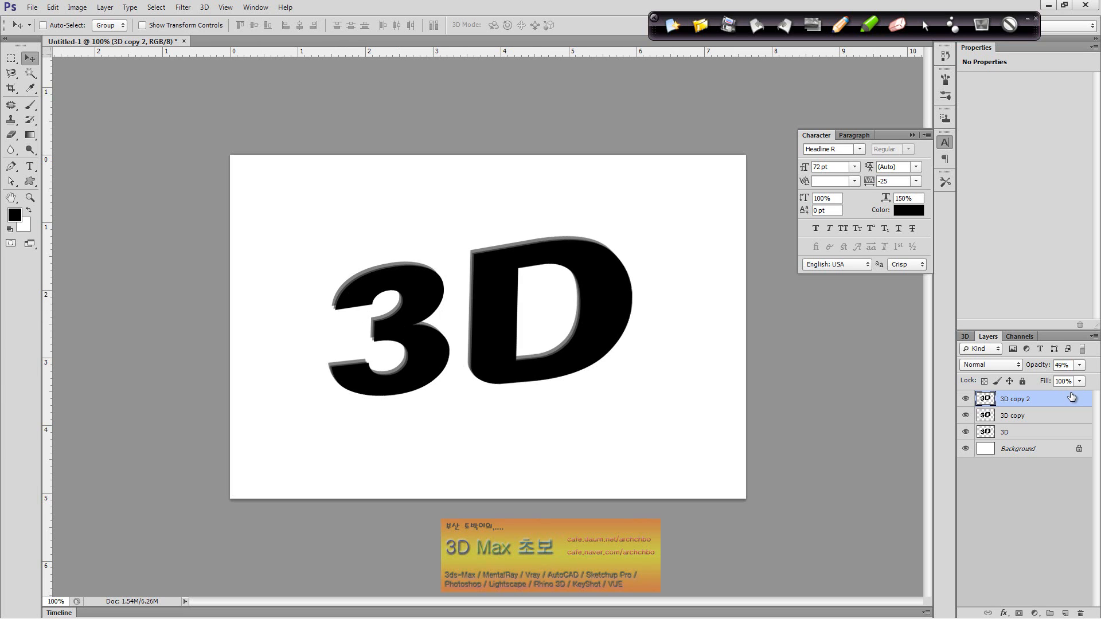
# - Duplicate the 3D copy 2 layer and offset the new copy slightly up and to the left
pyautogui.moveTo(1071, 397); pyautogui.dragTo(1064, 612)
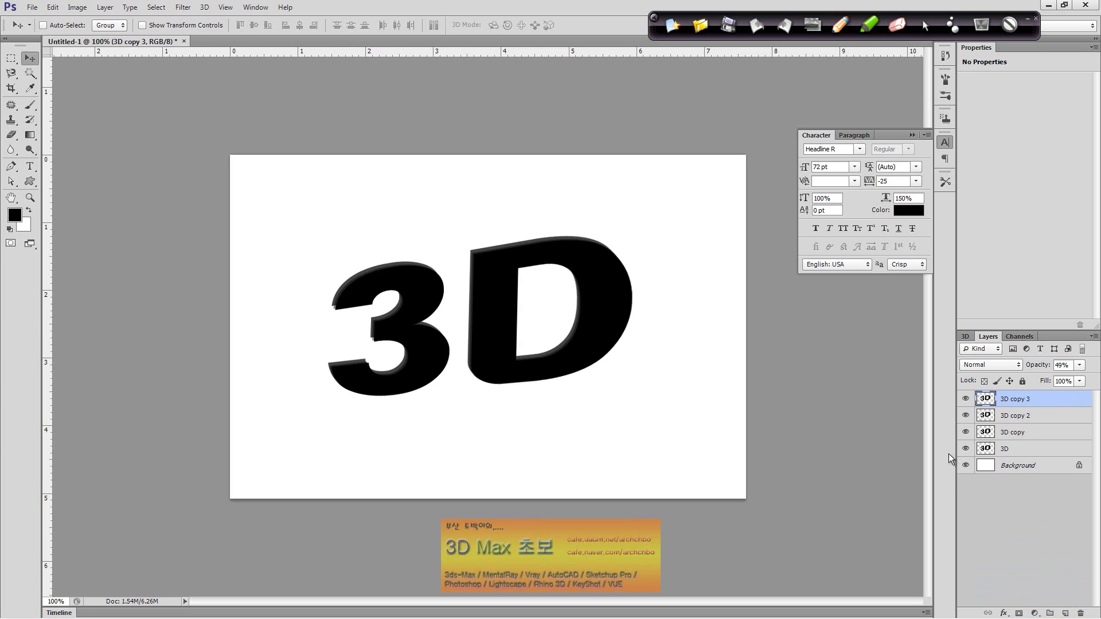
pyautogui.press('Up')
pyautogui.press('Up')
pyautogui.press('Up')
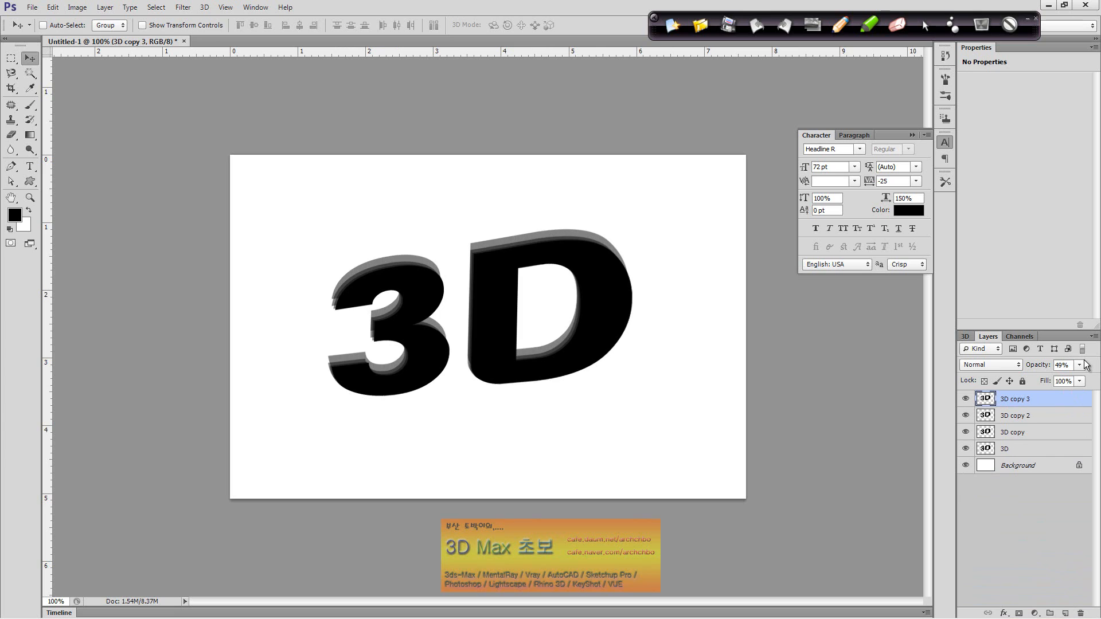
pyautogui.press('Left')
pyautogui.press('Left')
pyautogui.press('Down')
pyautogui.press('Down')
pyautogui.press('Down')
pyautogui.press('Down')
pyautogui.press('Down')
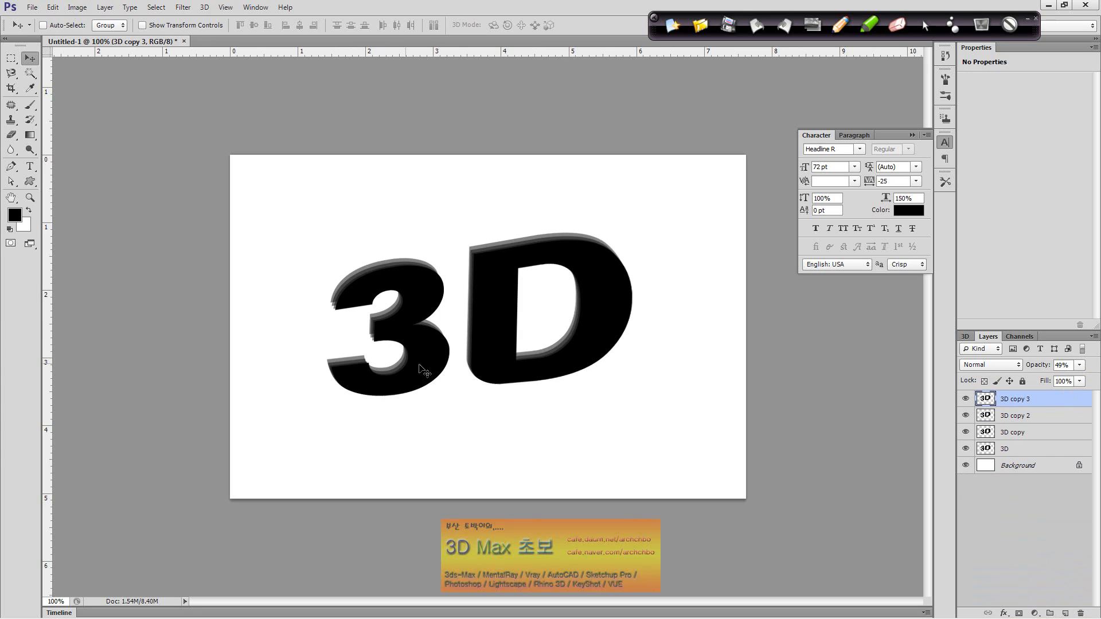
# - Delete the 3D layer and its three copies together, keeping only the Background layer
pyautogui.keyDown('ctrl'); pyautogui.click(1063, 420); pyautogui.keyUp('ctrl')
pyautogui.keyDown('ctrl'); pyautogui.click(1042, 453); pyautogui.keyUp('ctrl')
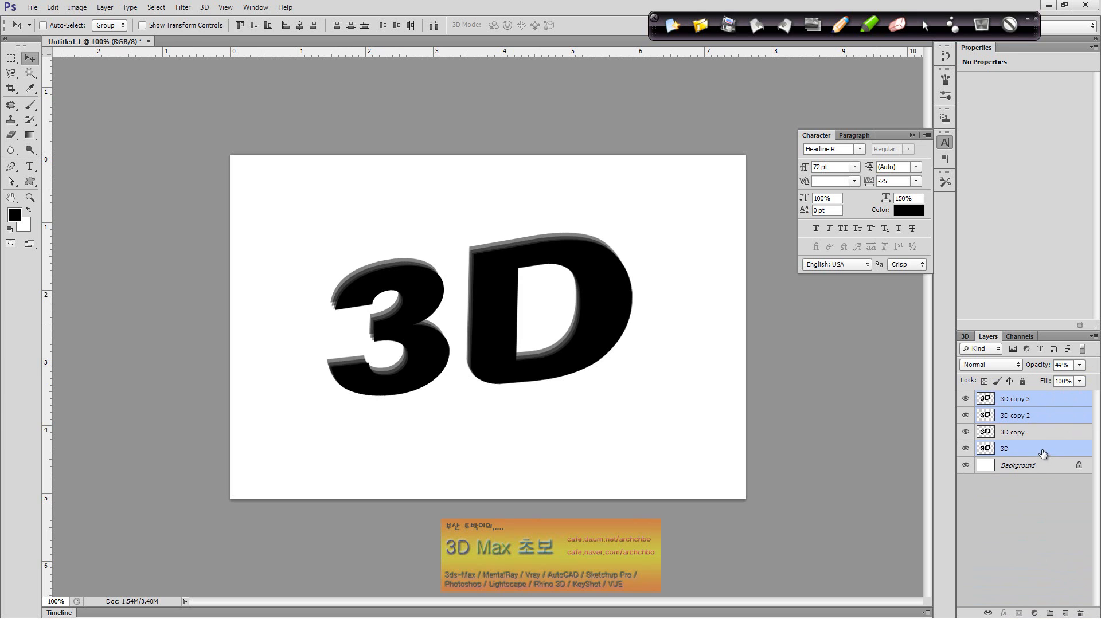
pyautogui.click(1042, 453)
pyautogui.click(1053, 434)
pyautogui.click(1051, 450)
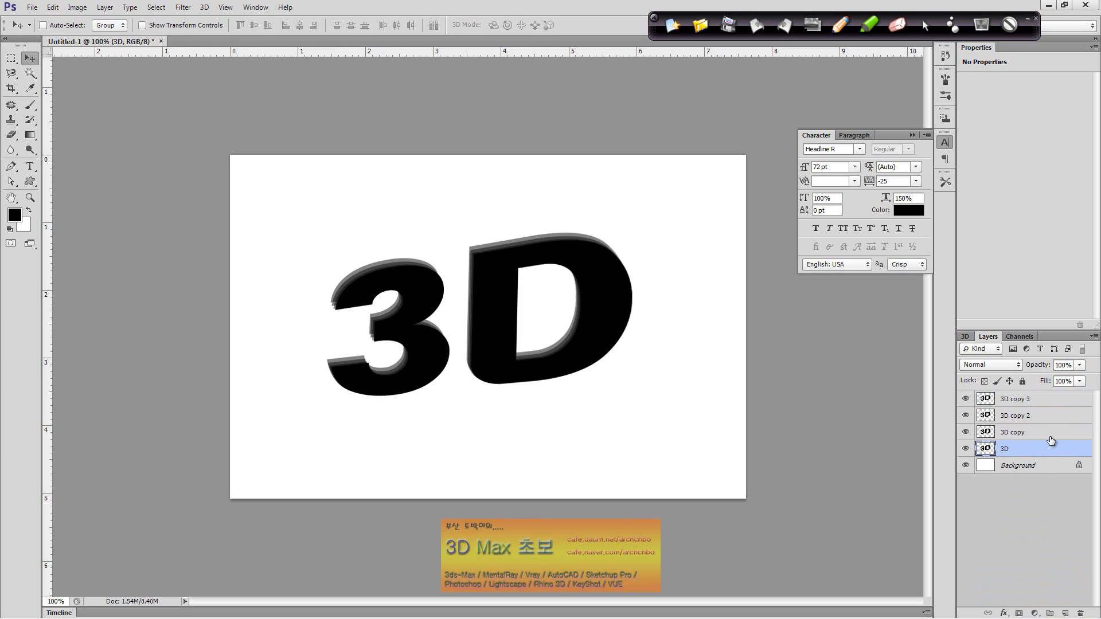
pyautogui.keyDown('ctrl'); pyautogui.click(1051, 435); pyautogui.keyUp('ctrl')
pyautogui.keyDown('ctrl'); pyautogui.click(1055, 419); pyautogui.keyUp('ctrl')
pyautogui.keyDown('ctrl'); pyautogui.click(1059, 403); pyautogui.keyUp('ctrl')
pyautogui.moveTo(1074, 456); pyautogui.dragTo(1080, 613)
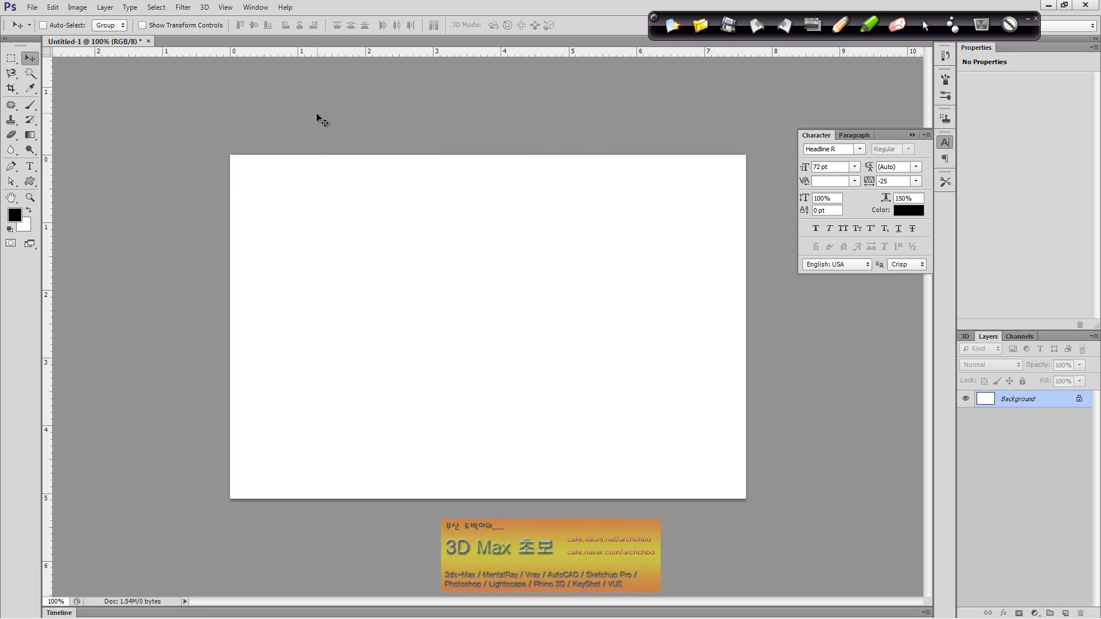
# - Add a horizontal "3D TEXT" line starting at the canvas's left side and set its font size to 30 pt
pyautogui.click(31, 168)
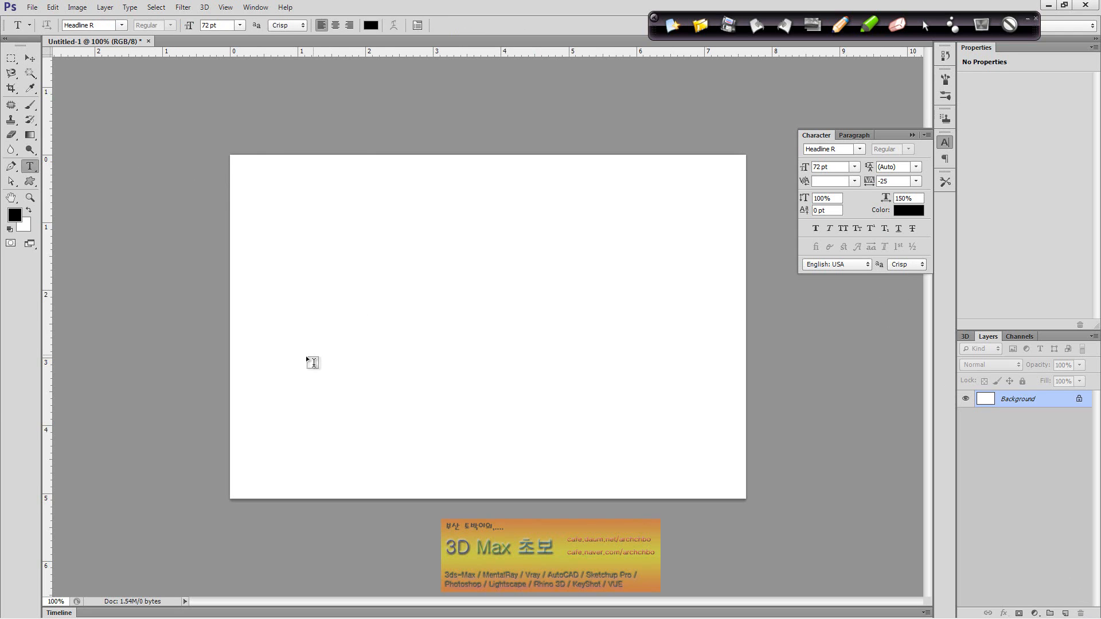
pyautogui.click(292, 362)
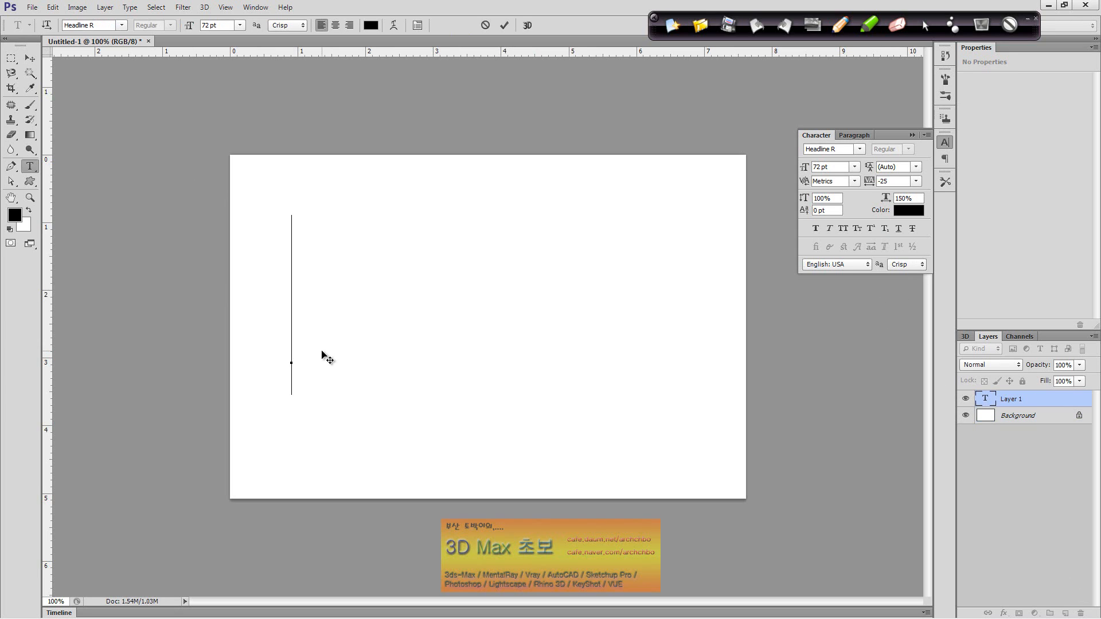
pyautogui.write('3D')
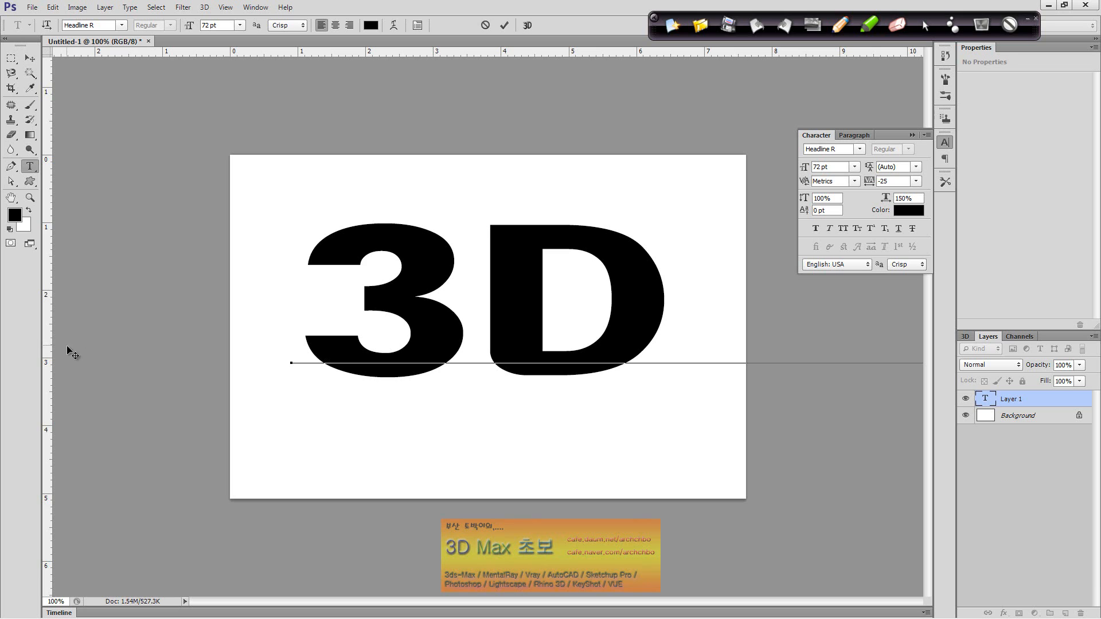
pyautogui.moveTo(318, 322); pyautogui.dragTo(810, 333)
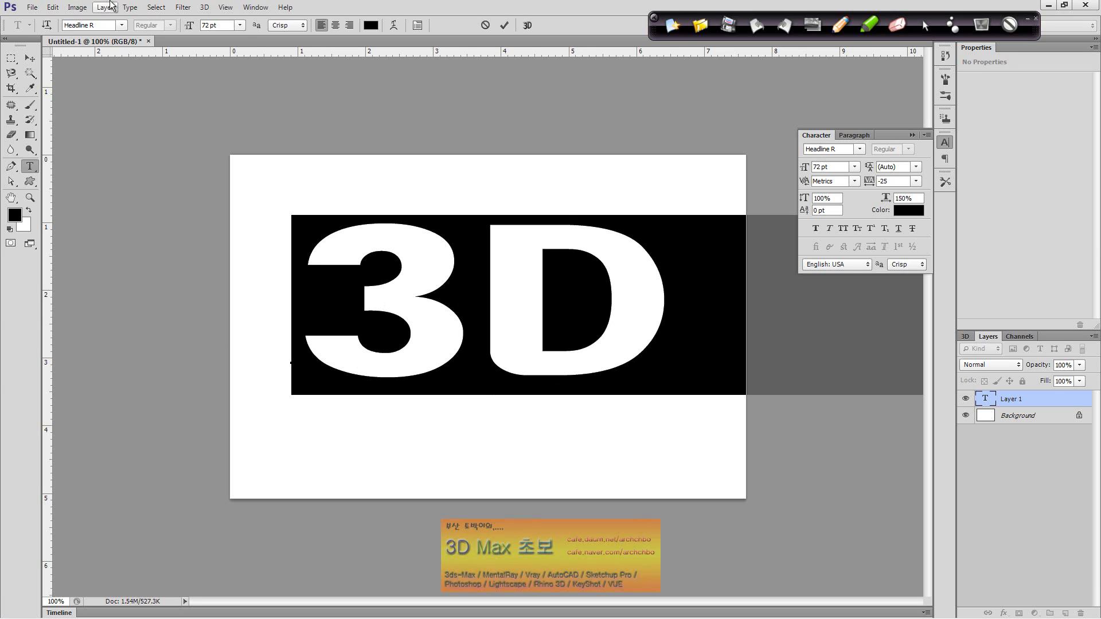
pyautogui.click(239, 26)
pyautogui.click(231, 147)
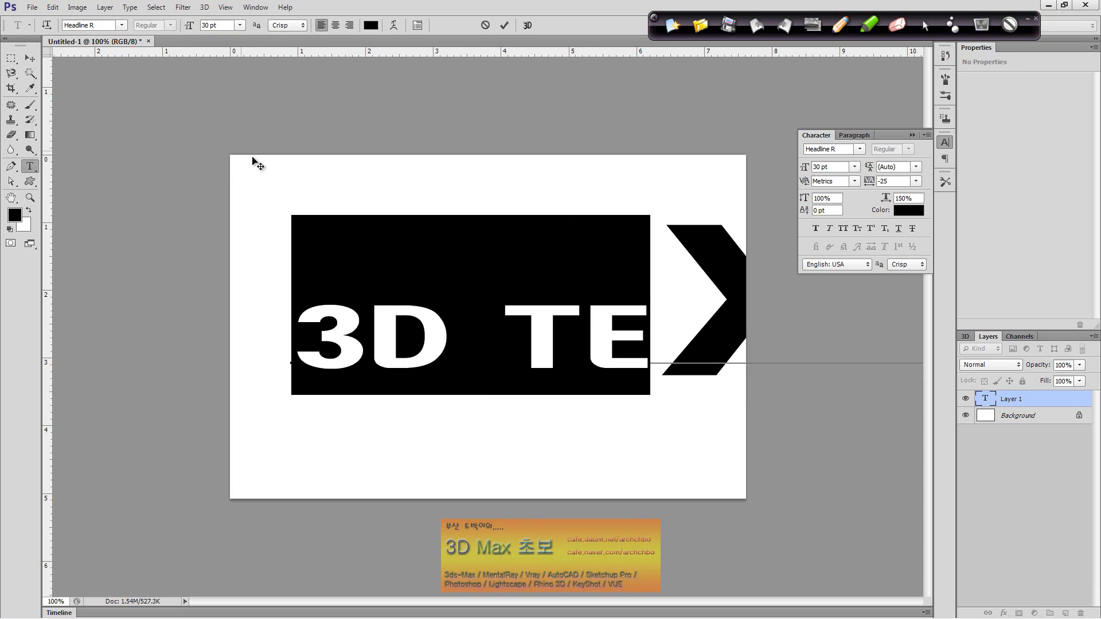
# - Edit the line so it reads "3DTXT" at a uniform size, and move it slightly up and left on the canvas
pyautogui.click(481, 321)
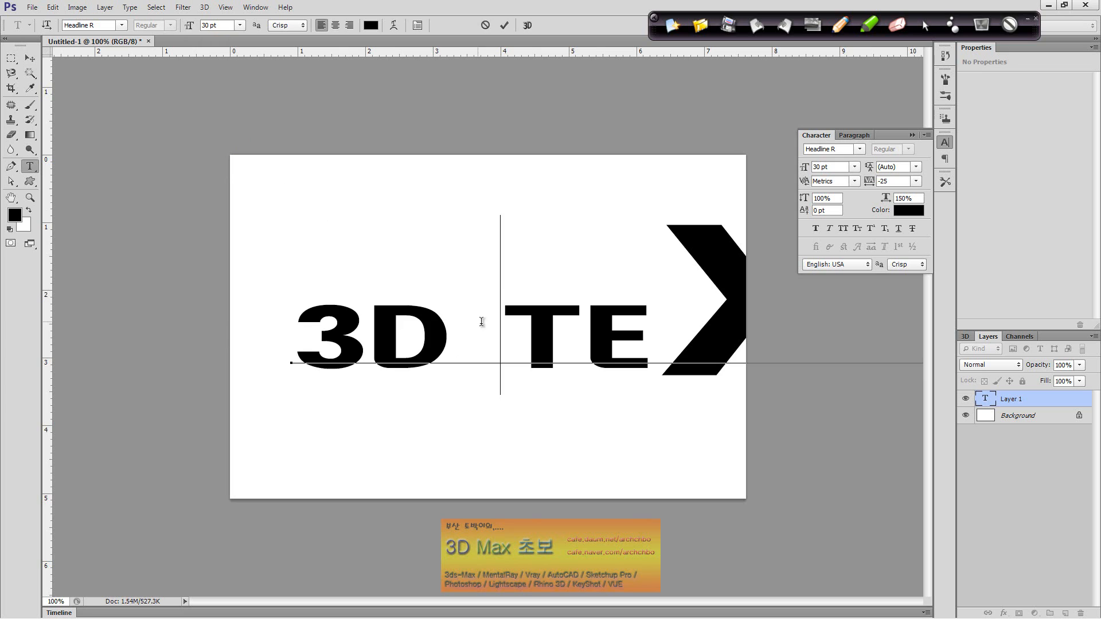
pyautogui.click(640, 329)
pyautogui.press('Delete')
pyautogui.press('Delete')
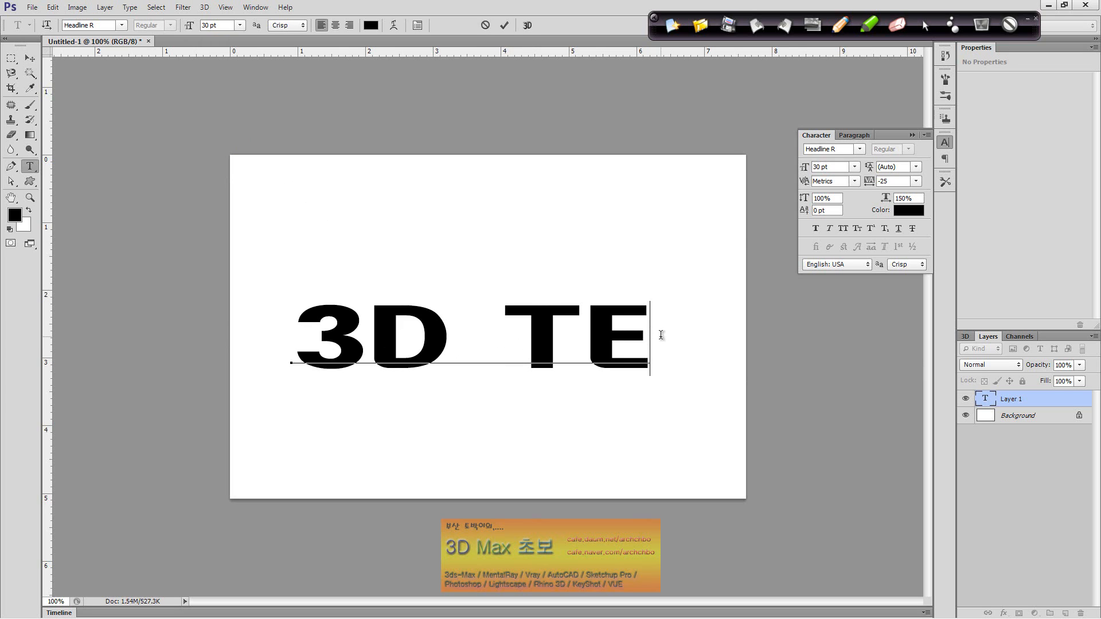
pyautogui.moveTo(661, 335); pyautogui.dragTo(607, 339)
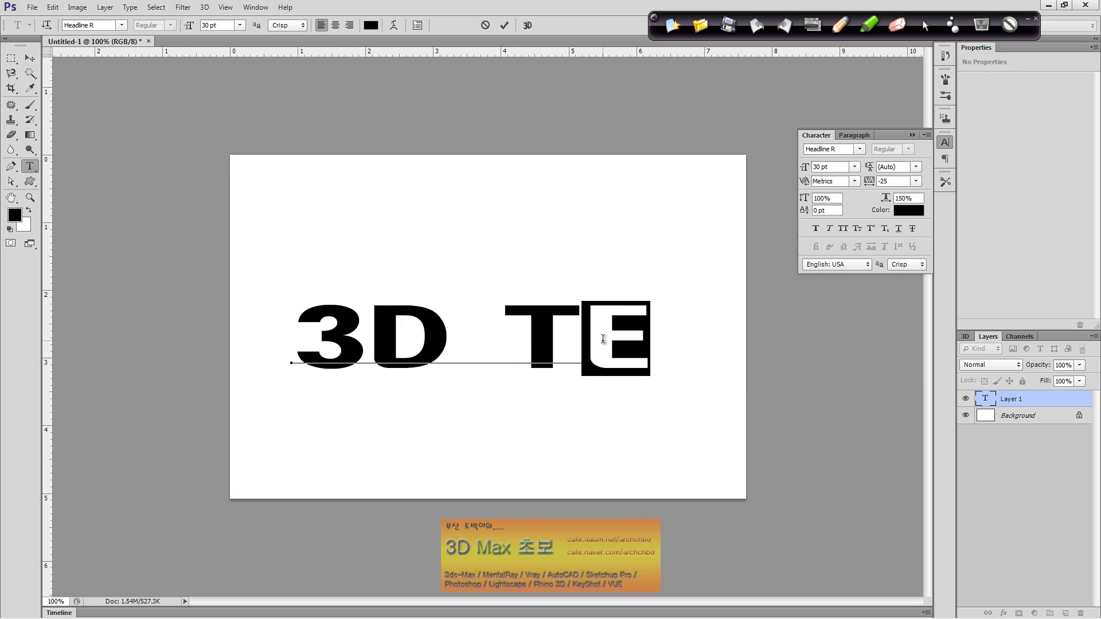
pyautogui.write('XT')
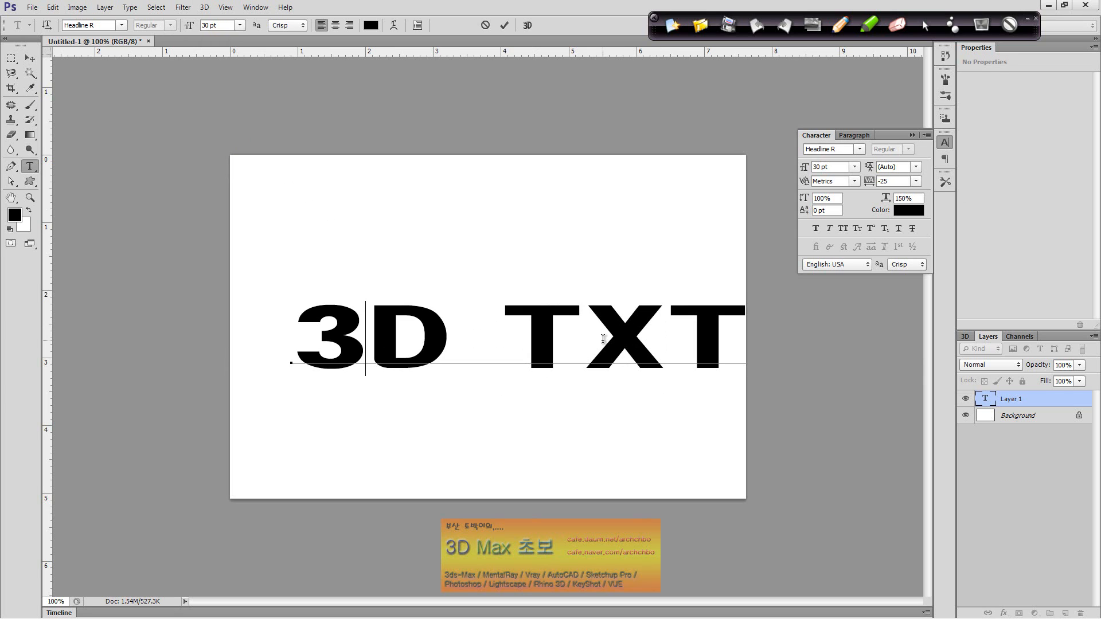
pyautogui.press('Right')
pyautogui.press('Delete')
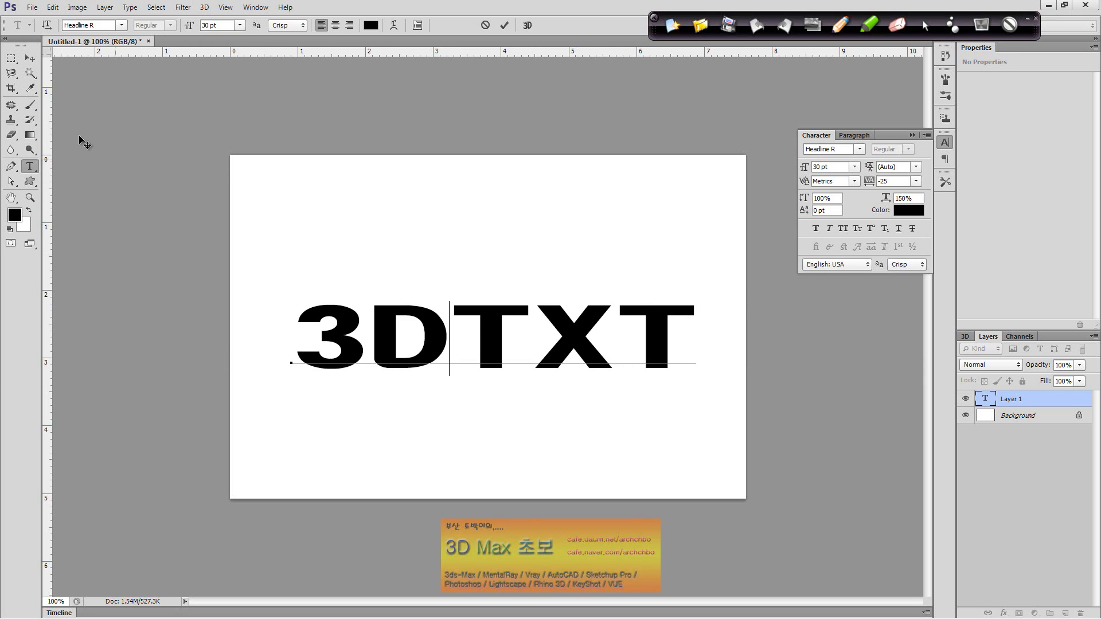
pyautogui.click(30, 58)
pyautogui.moveTo(496, 347); pyautogui.dragTo(481, 331)
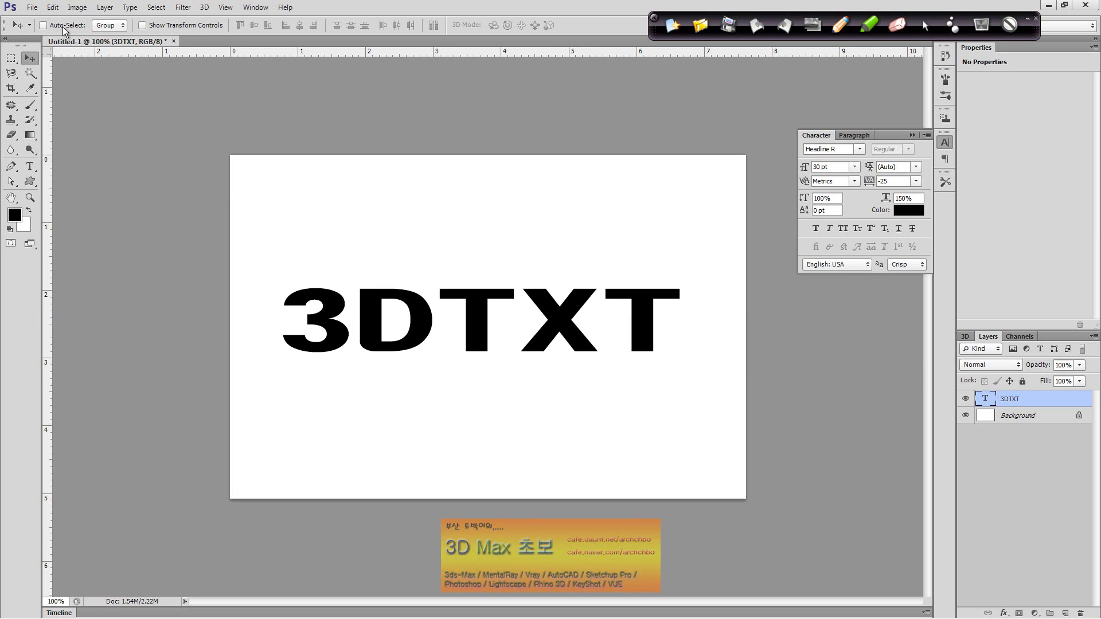
# - Extrude the 3DTXT text layer to 3D and shift the secondary view window clear of the canvas
pyautogui.click(30, 167)
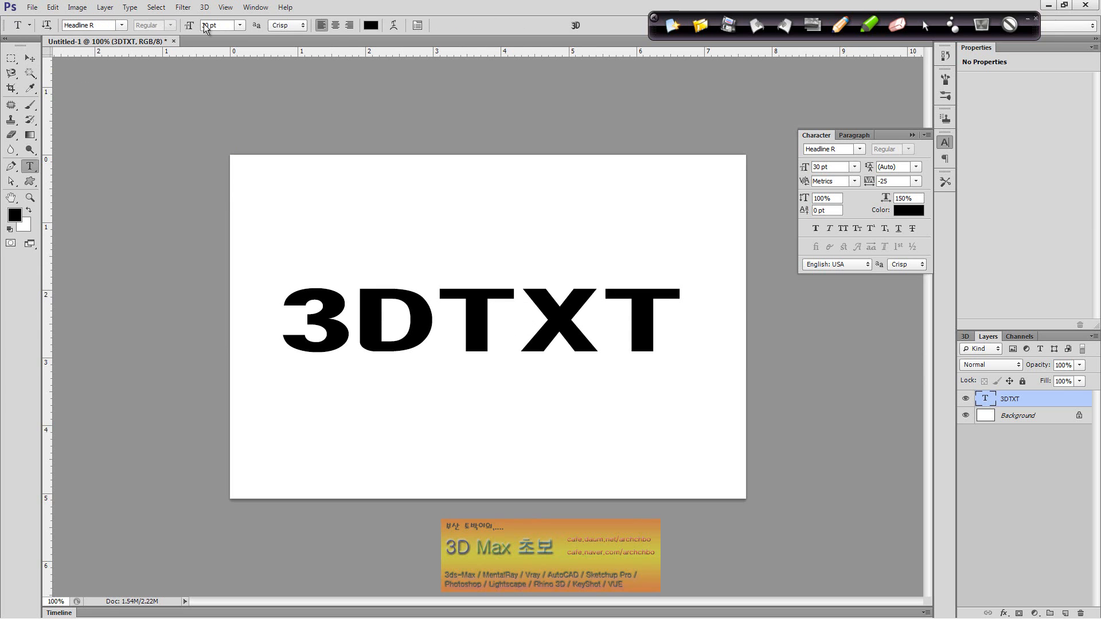
pyautogui.click(32, 58)
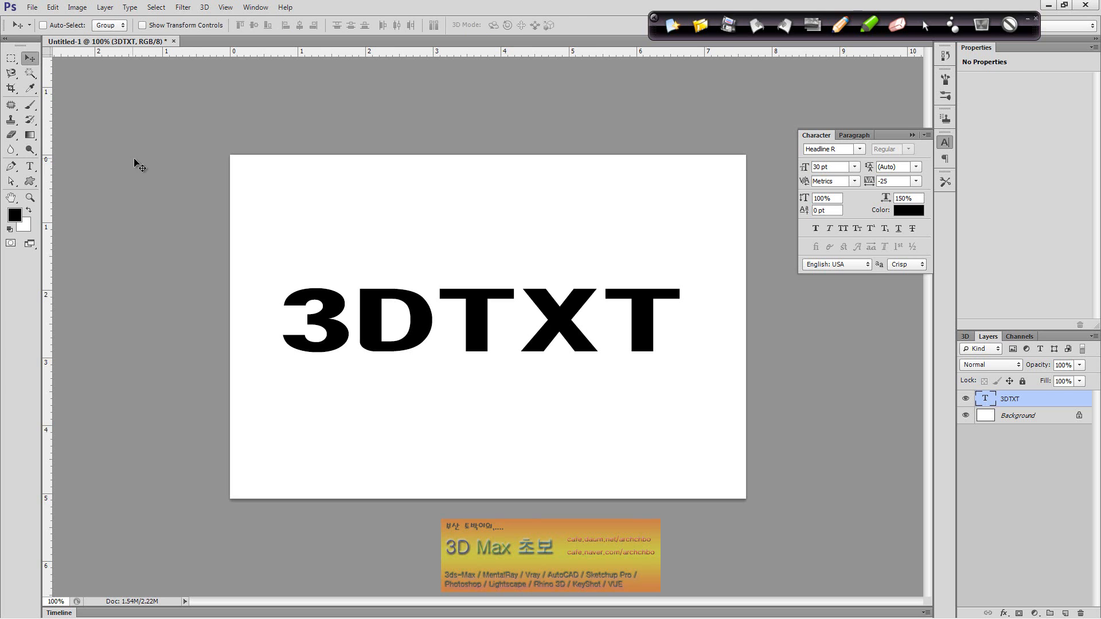
pyautogui.click(129, 7)
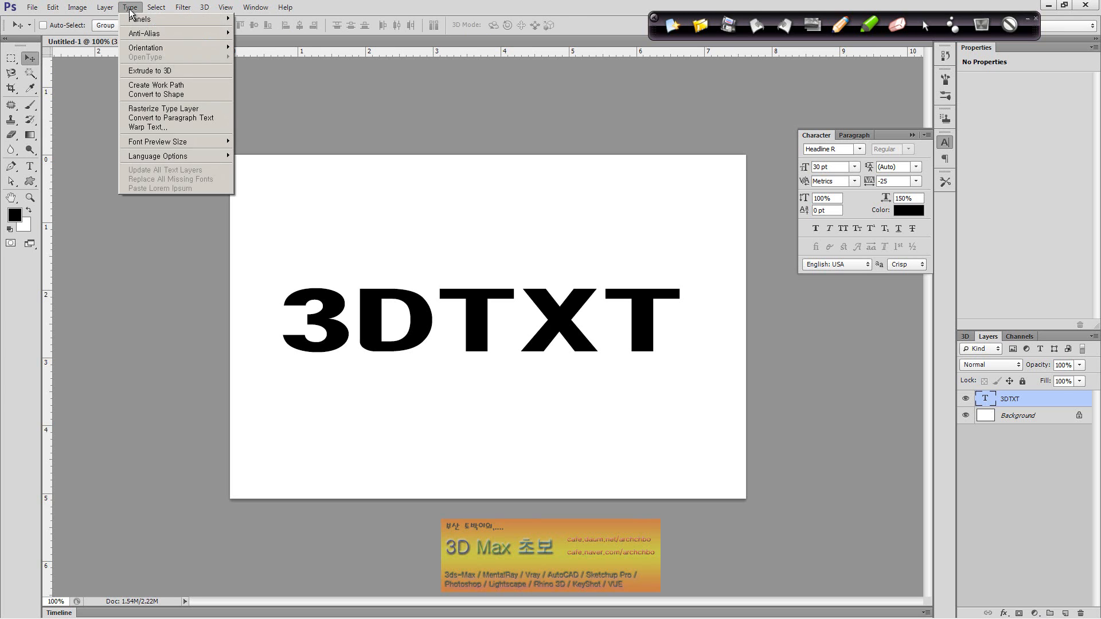
pyautogui.click(183, 72)
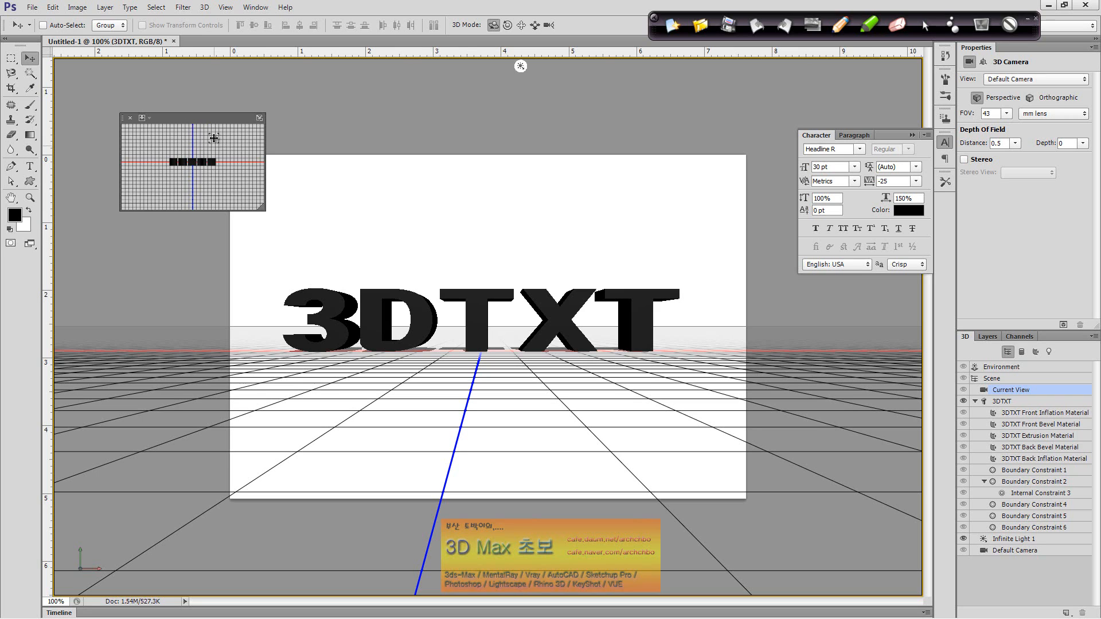
pyautogui.moveTo(221, 120); pyautogui.dragTo(186, 96)
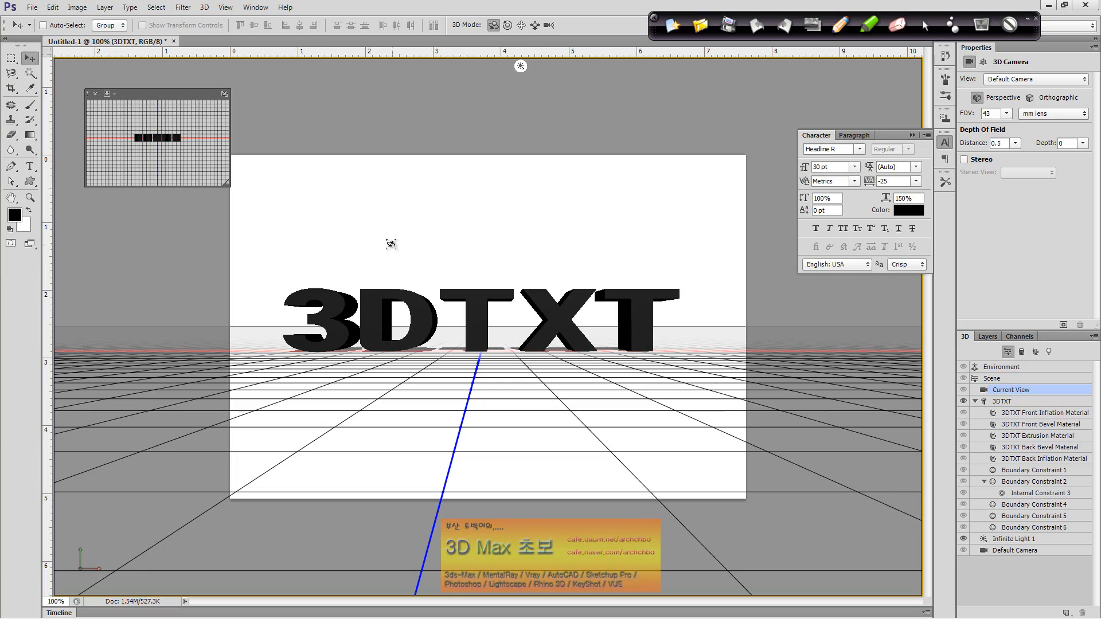
# - Orbit the 3D camera to a raised, oblique view of the 3DTXT mesh and try rolling the camera back and forth
pyautogui.moveTo(394, 243); pyautogui.dragTo(443, 277)
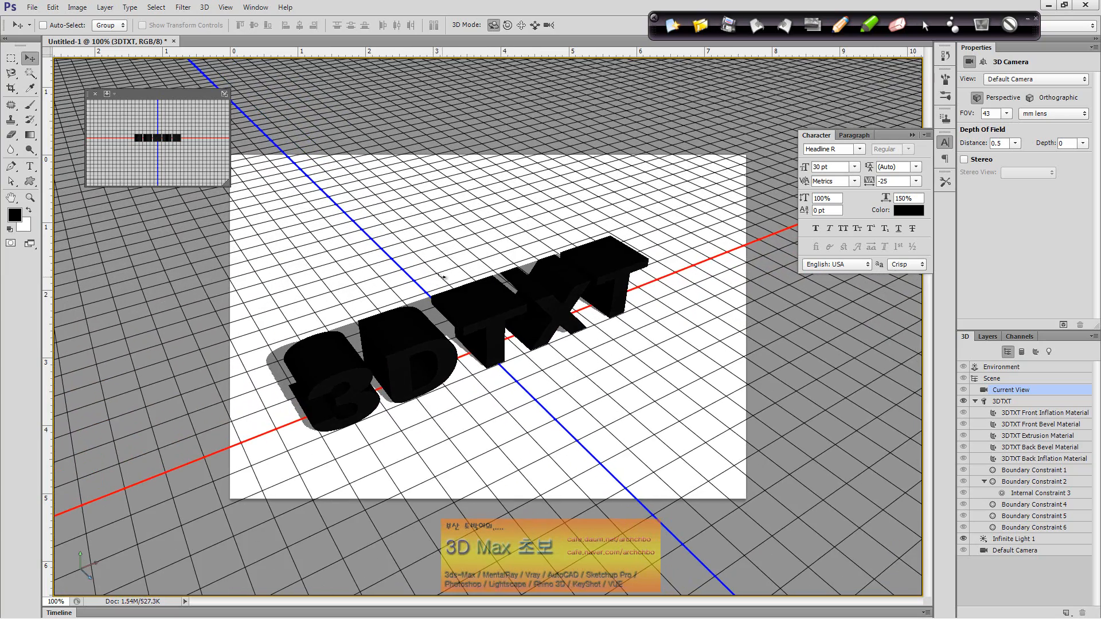
pyautogui.moveTo(569, 401); pyautogui.dragTo(476, 403)
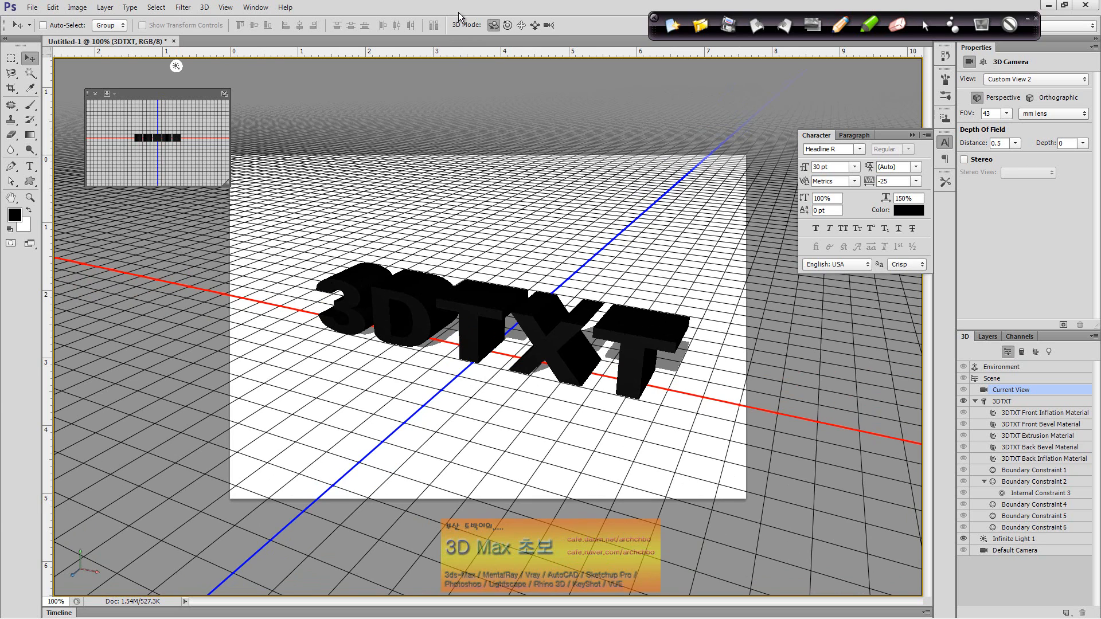
pyautogui.click(508, 26)
pyautogui.moveTo(456, 289); pyautogui.dragTo(465, 281)
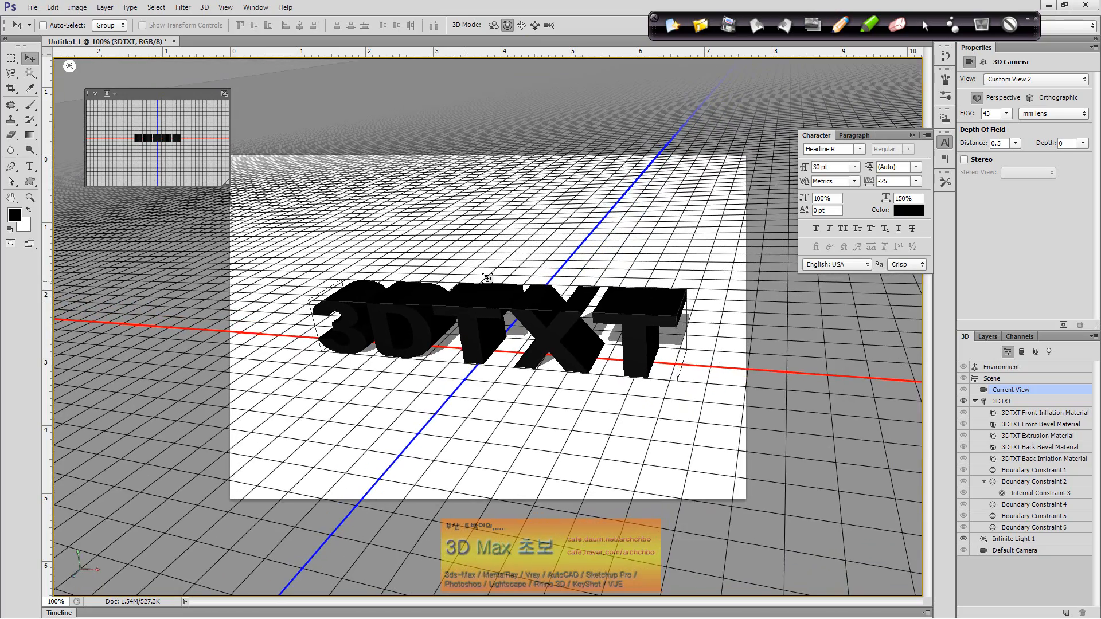
pyautogui.moveTo(691, 270); pyautogui.dragTo(722, 194)
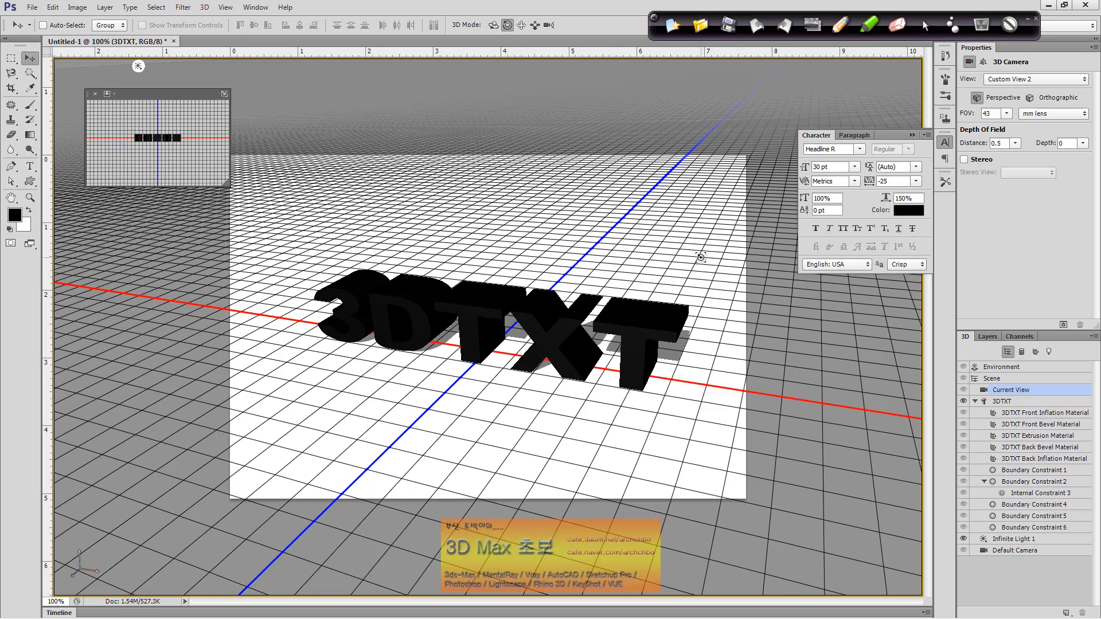
pyautogui.moveTo(700, 256); pyautogui.dragTo(696, 225)
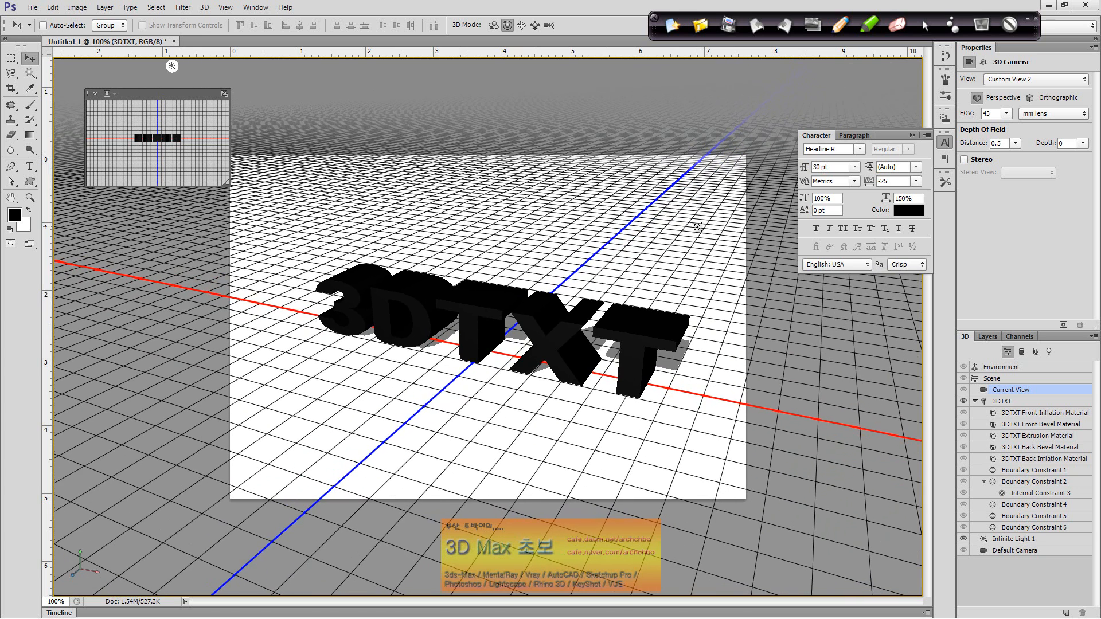
# - Pan the 3D camera so the 3DTXT lettering sits lower on the canvas, and orbit the view slightly
pyautogui.click(520, 24)
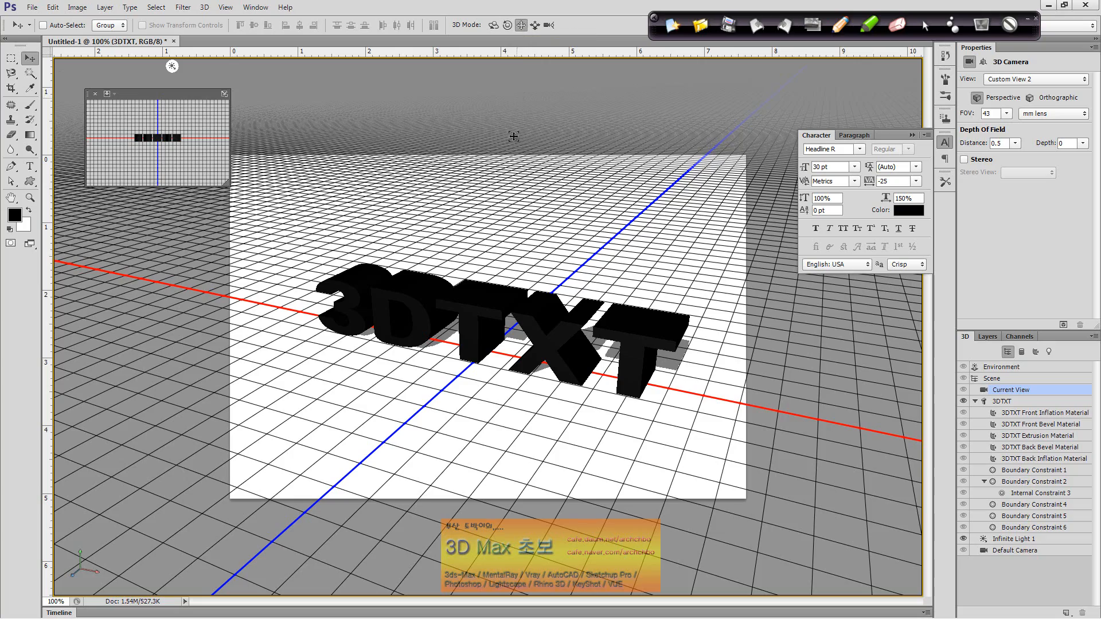
pyautogui.click(487, 273)
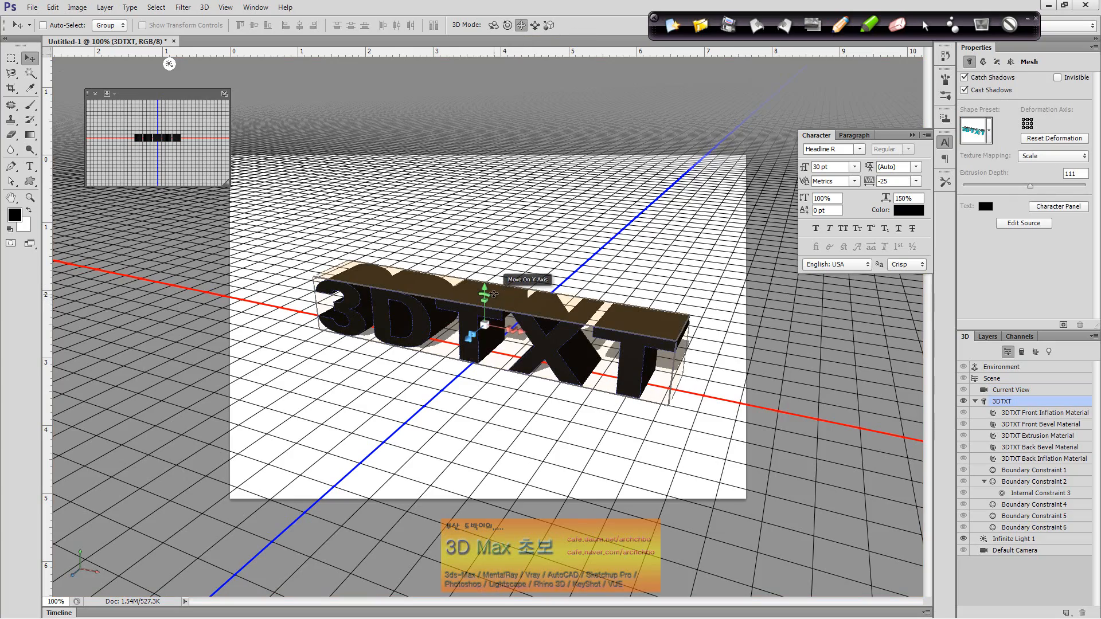
pyautogui.click(319, 231)
pyautogui.moveTo(318, 231); pyautogui.dragTo(312, 279)
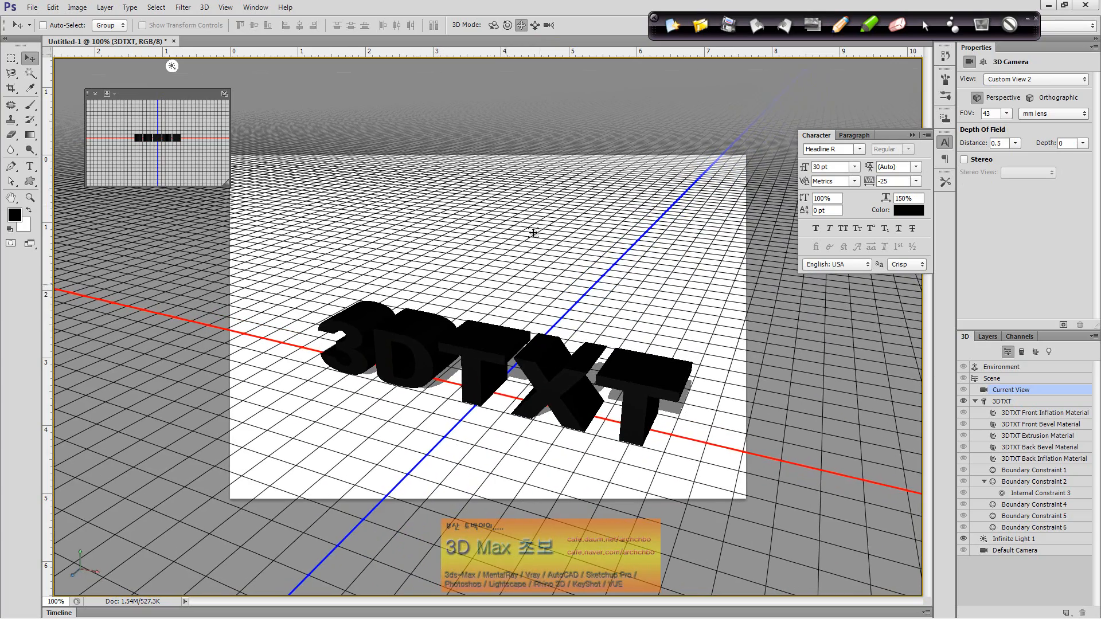
pyautogui.click(493, 24)
pyautogui.moveTo(473, 299)
pyautogui.mouseDown()
pyautogui.moveTo(445, 276)
pyautogui.moveTo(467, 297)
pyautogui.mouseUp()
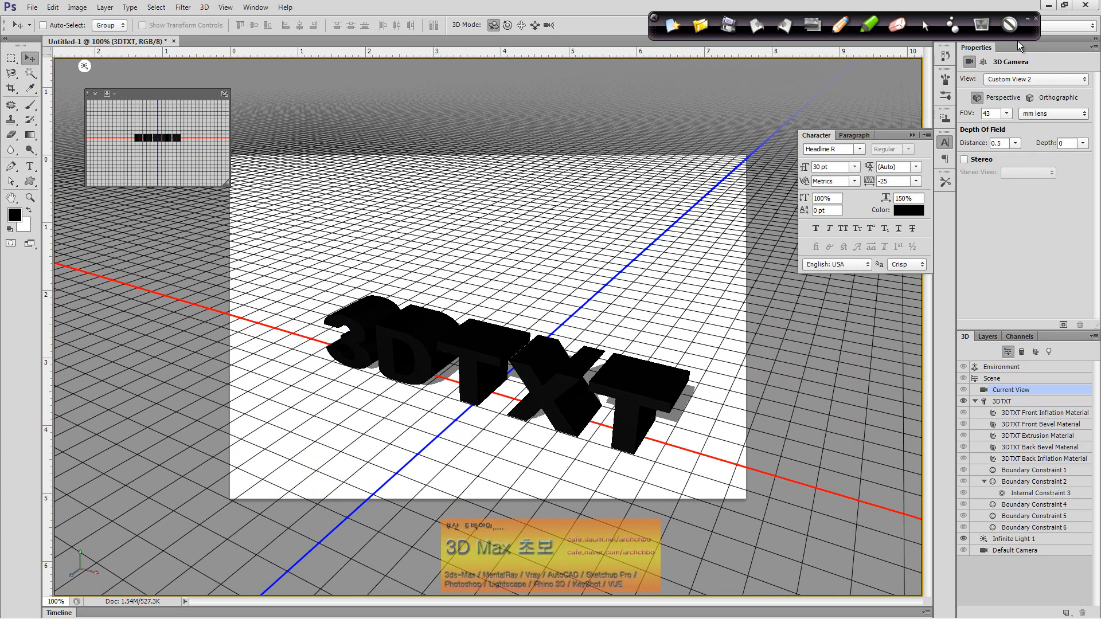
pyautogui.moveTo(652, 34); pyautogui.dragTo(641, 27)
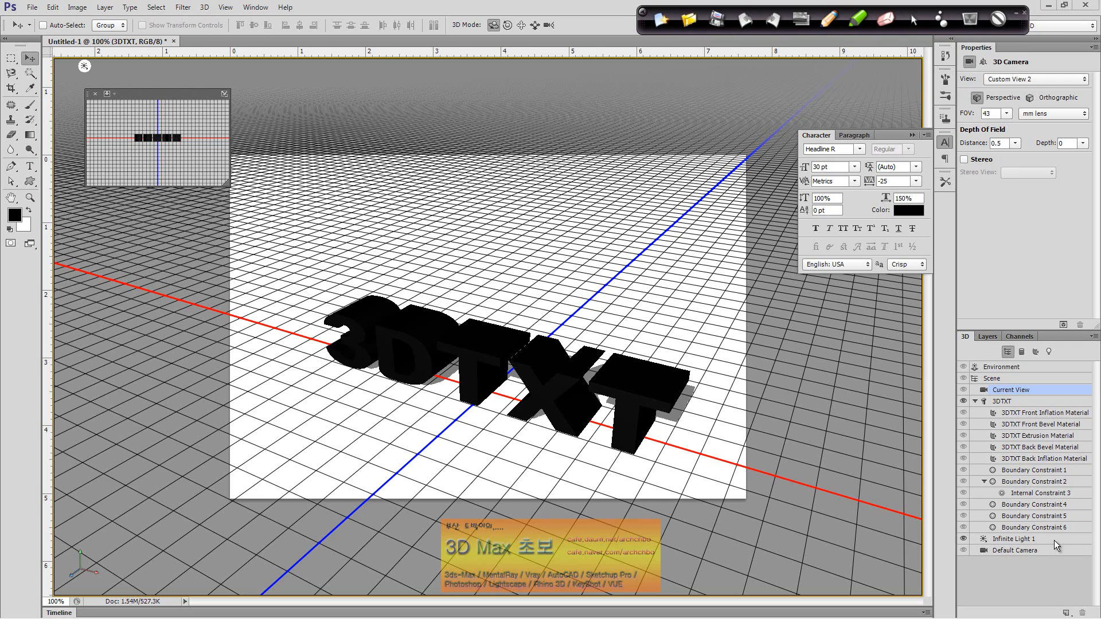
pyautogui.click(255, 8)
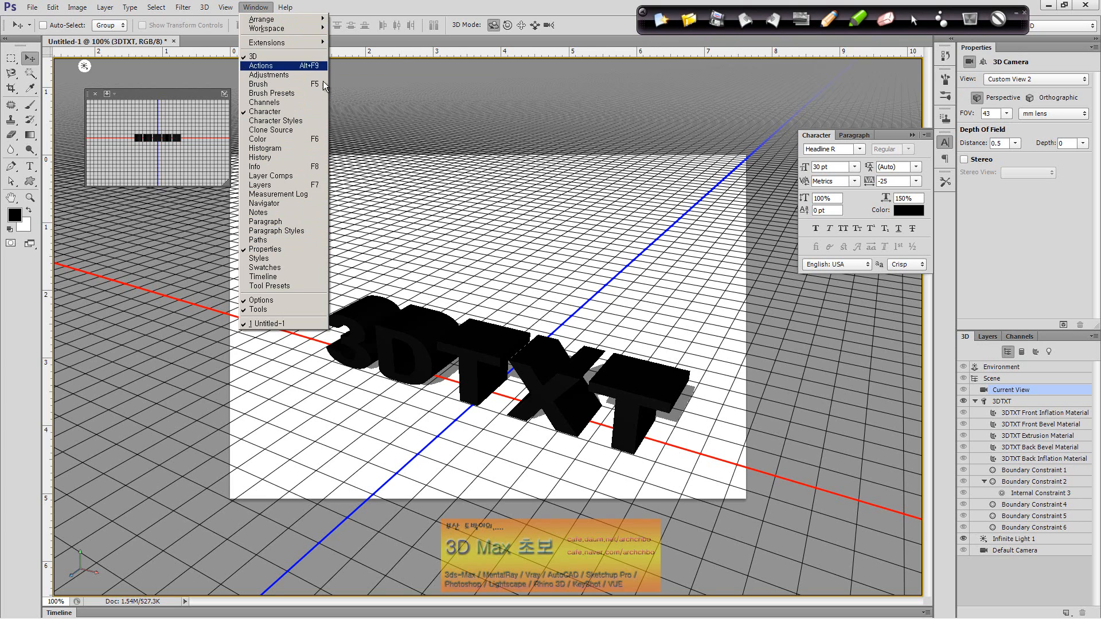
pyautogui.click(1038, 257)
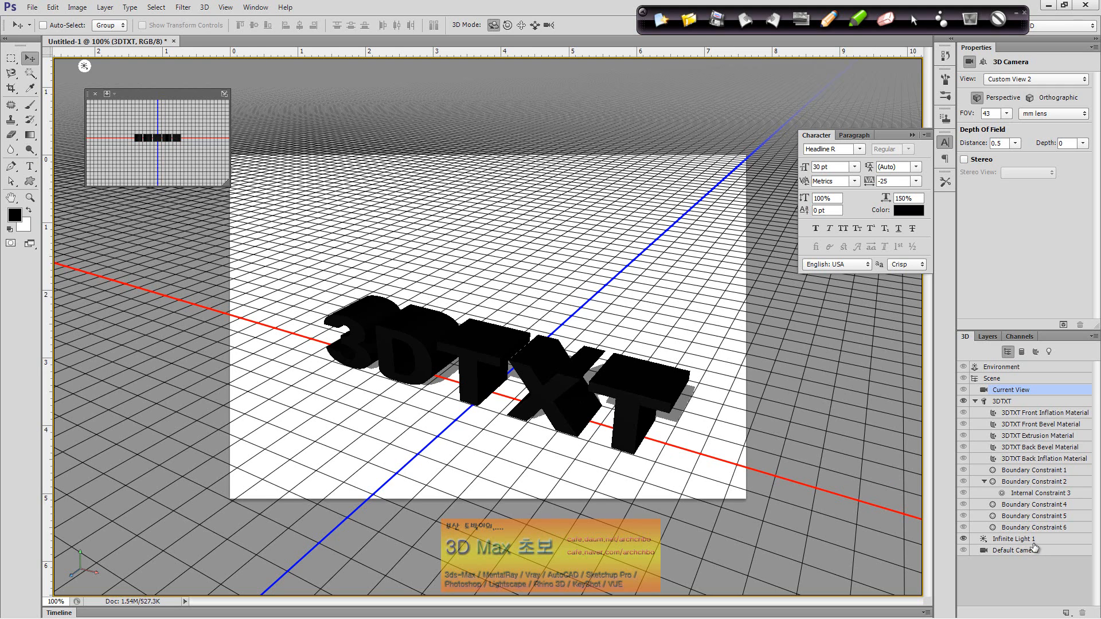
# - Write an "Infinite Light" note with the yellow annotation pen above the 3D lettering and underline it
pyautogui.click(828, 18)
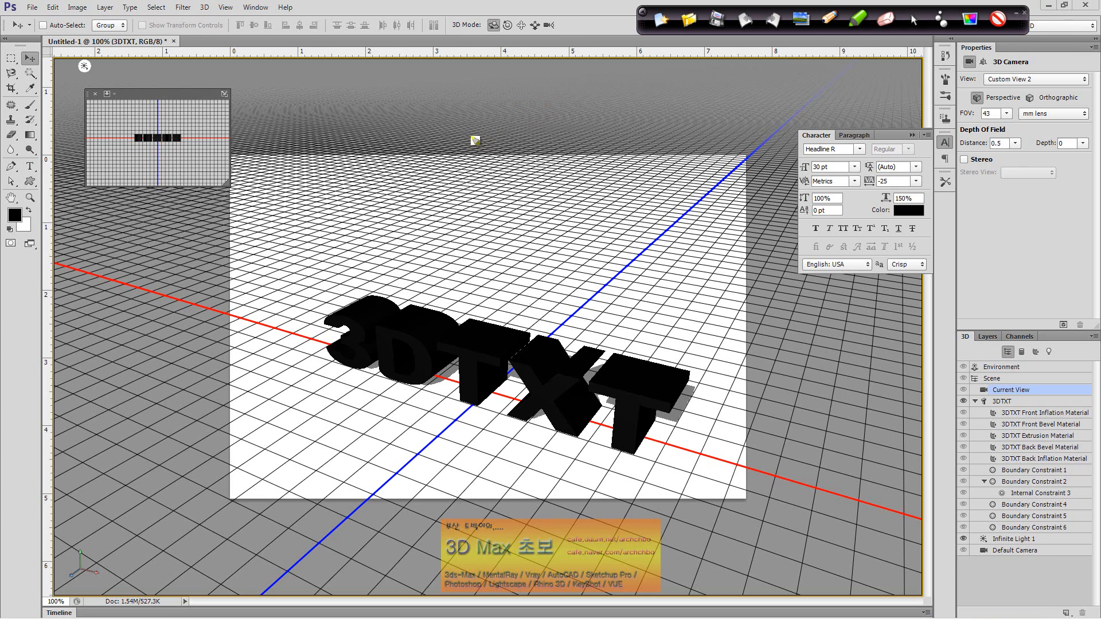
pyautogui.moveTo(479, 104)
pyautogui.mouseDown()
pyautogui.moveTo(483, 133)
pyautogui.moveTo(495, 120)
pyautogui.moveTo(510, 143)
pyautogui.moveTo(514, 119)
pyautogui.moveTo(537, 119)
pyautogui.moveTo(496, 108)
pyautogui.mouseUp()
pyautogui.moveTo(509, 166); pyautogui.dragTo(544, 171)
pyautogui.moveTo(559, 105)
pyautogui.mouseDown()
pyautogui.moveTo(613, 122)
pyautogui.moveTo(619, 140)
pyautogui.moveTo(782, 115)
pyautogui.moveTo(811, 137)
pyautogui.mouseUp()
pyautogui.moveTo(583, 153); pyautogui.dragTo(798, 137)
# - Add red pen notes and arrows running toward the lettering to illustrate the light rays, and clear all annotations from the screen
pyautogui.click(970, 19)
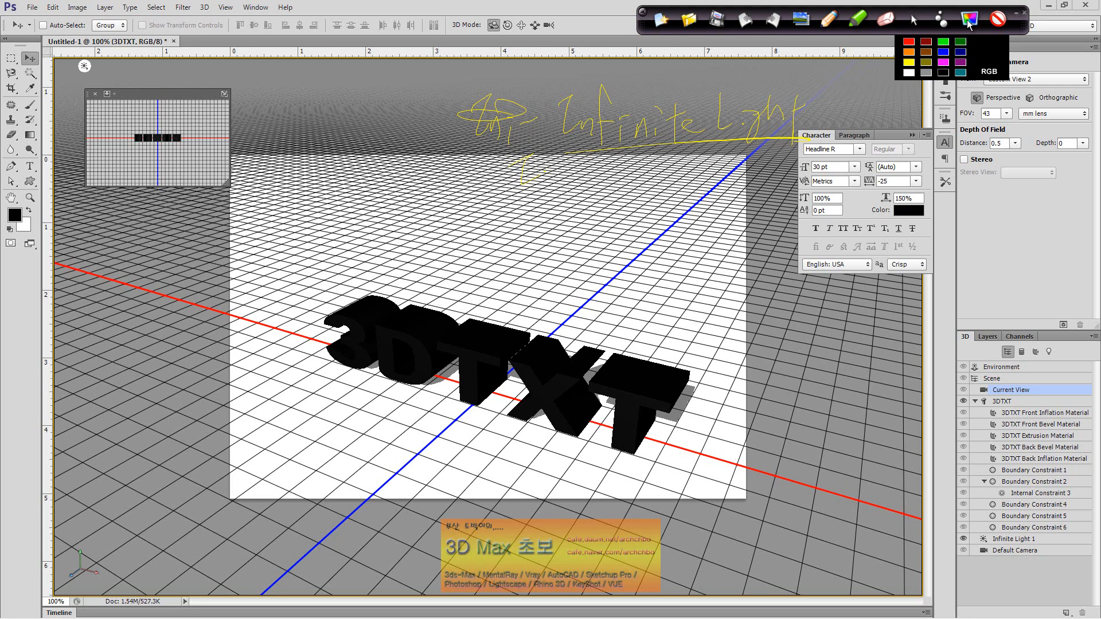
pyautogui.click(912, 44)
pyautogui.moveTo(586, 184)
pyautogui.mouseDown()
pyautogui.moveTo(609, 174)
pyautogui.moveTo(624, 184)
pyautogui.moveTo(645, 174)
pyautogui.moveTo(650, 204)
pyautogui.moveTo(676, 169)
pyautogui.moveTo(672, 187)
pyautogui.moveTo(695, 177)
pyautogui.moveTo(696, 193)
pyautogui.moveTo(725, 191)
pyautogui.mouseUp()
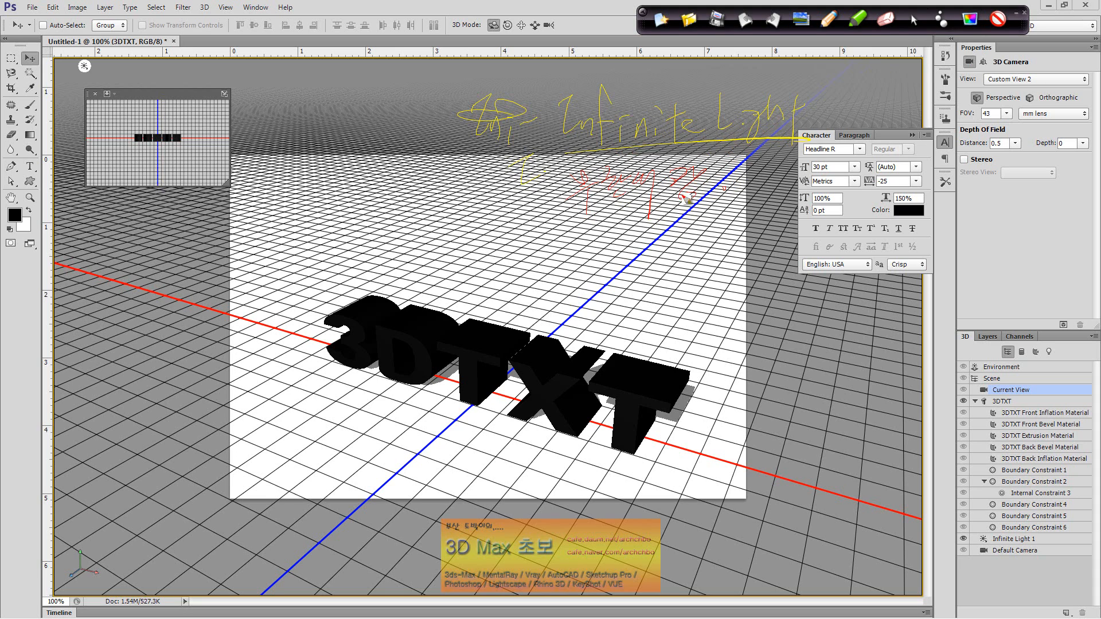
pyautogui.moveTo(682, 238)
pyautogui.mouseDown()
pyautogui.moveTo(807, 321)
pyautogui.moveTo(826, 301)
pyautogui.moveTo(822, 312)
pyautogui.moveTo(866, 297)
pyautogui.moveTo(853, 325)
pyautogui.moveTo(877, 298)
pyautogui.moveTo(889, 297)
pyautogui.moveTo(891, 323)
pyautogui.mouseUp()
pyautogui.moveTo(35, 171)
pyautogui.mouseDown()
pyautogui.moveTo(45, 204)
pyautogui.moveTo(51, 183)
pyautogui.moveTo(179, 228)
pyautogui.moveTo(308, 252)
pyautogui.moveTo(542, 307)
pyautogui.mouseUp()
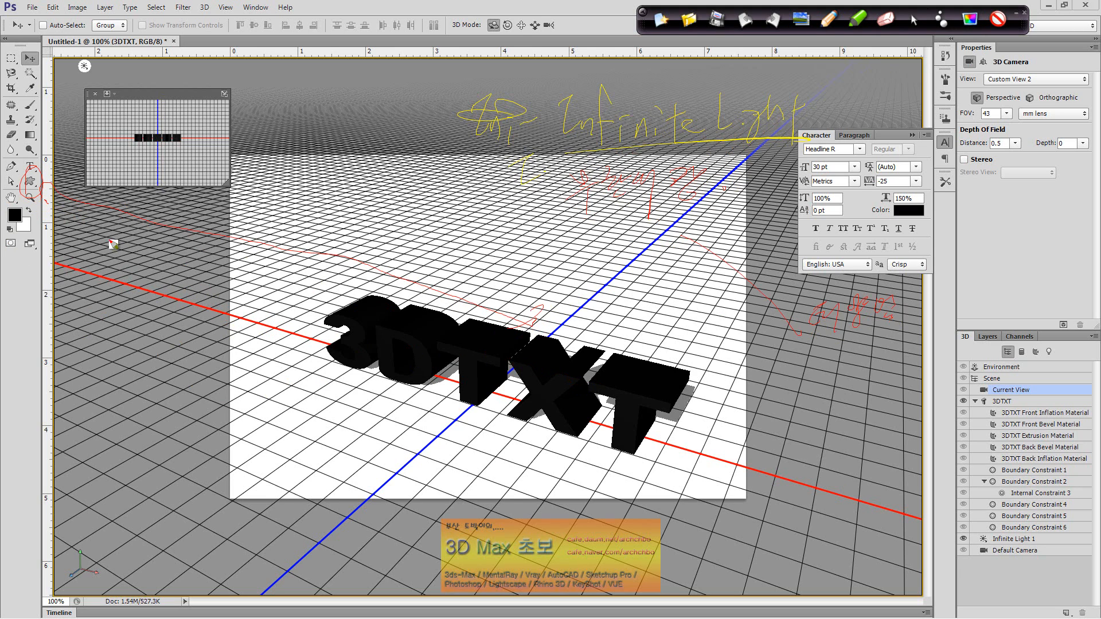
pyautogui.moveTo(59, 252)
pyautogui.mouseDown()
pyautogui.moveTo(62, 286)
pyautogui.moveTo(83, 280)
pyautogui.moveTo(78, 269)
pyautogui.moveTo(141, 276)
pyautogui.moveTo(98, 299)
pyautogui.moveTo(153, 285)
pyautogui.moveTo(138, 301)
pyautogui.moveTo(189, 342)
pyautogui.moveTo(248, 296)
pyautogui.moveTo(348, 310)
pyautogui.moveTo(294, 379)
pyautogui.moveTo(350, 367)
pyautogui.mouseUp()
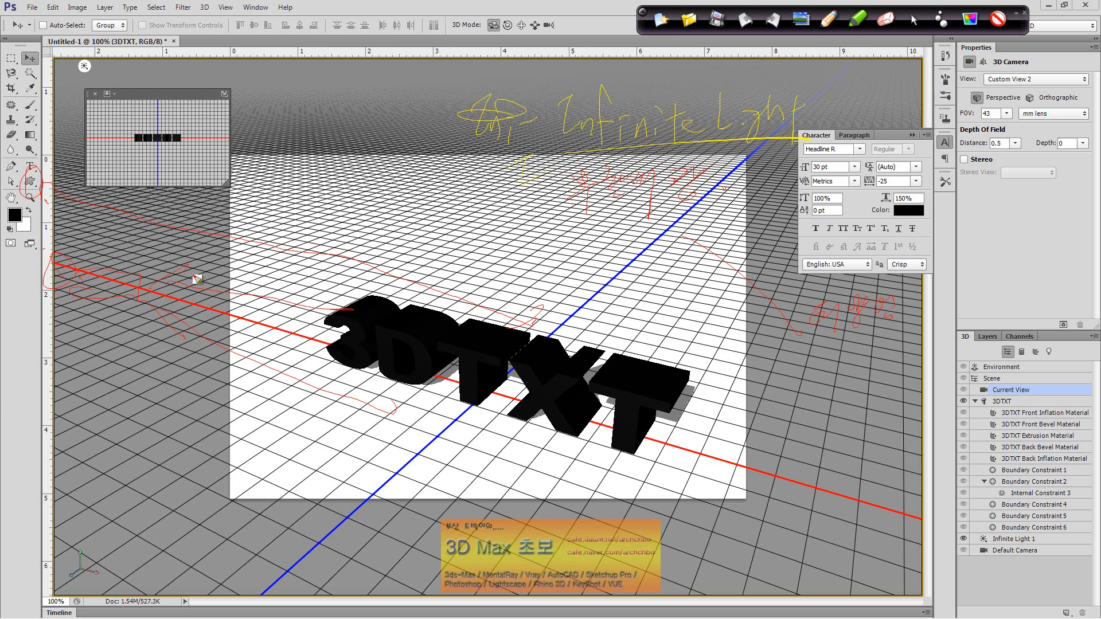
pyautogui.moveTo(26, 183)
pyautogui.mouseDown()
pyautogui.moveTo(85, 201)
pyautogui.moveTo(532, 286)
pyautogui.mouseUp()
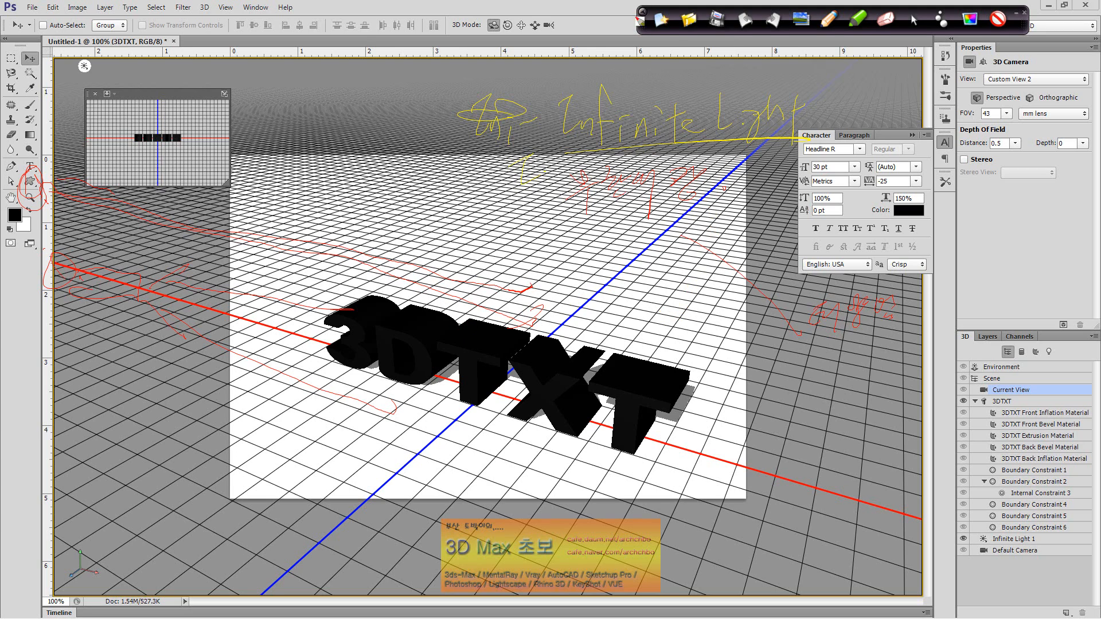
pyautogui.click(660, 20)
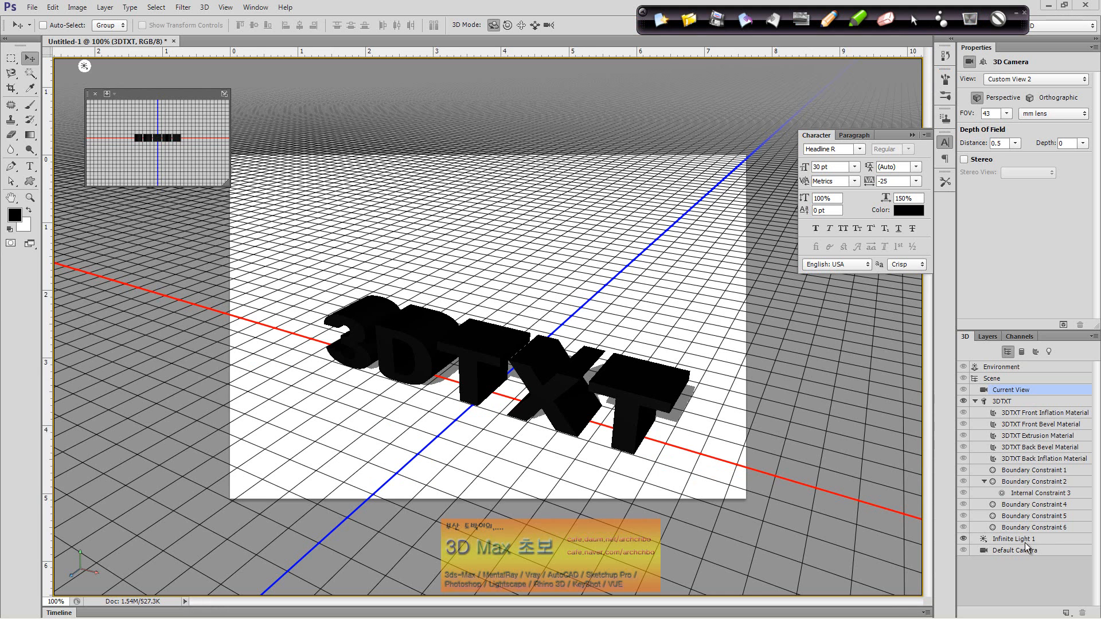
# - Select Infinite Light 1, circle its direction handle with the red annotation pen, and clear the annotation from the screen
pyautogui.click(1026, 541)
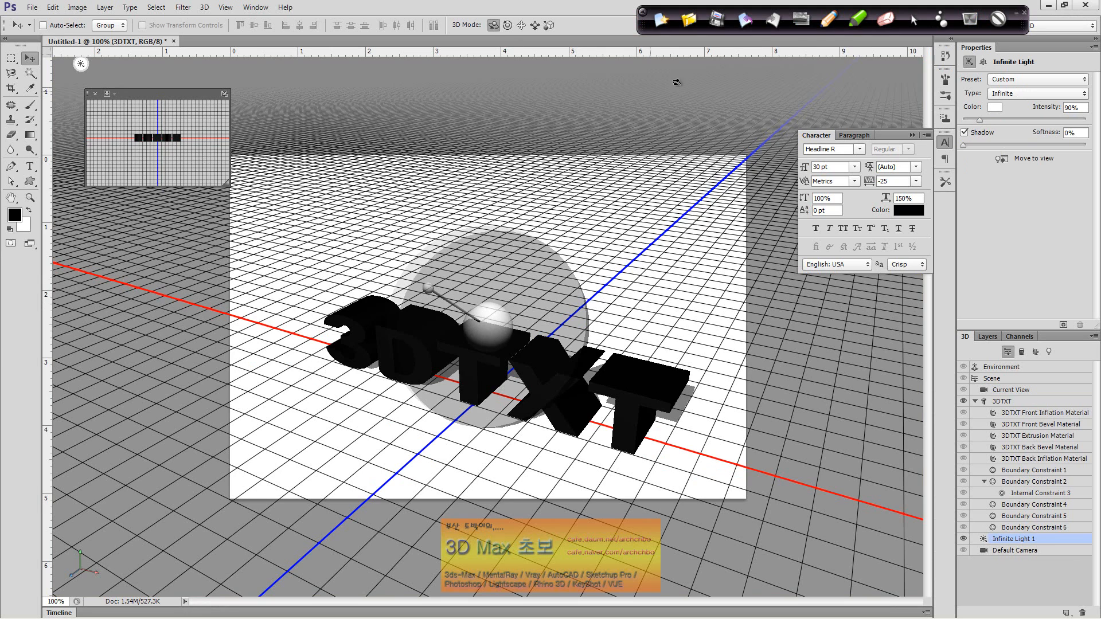
pyautogui.click(829, 22)
pyautogui.moveTo(444, 301); pyautogui.dragTo(451, 304)
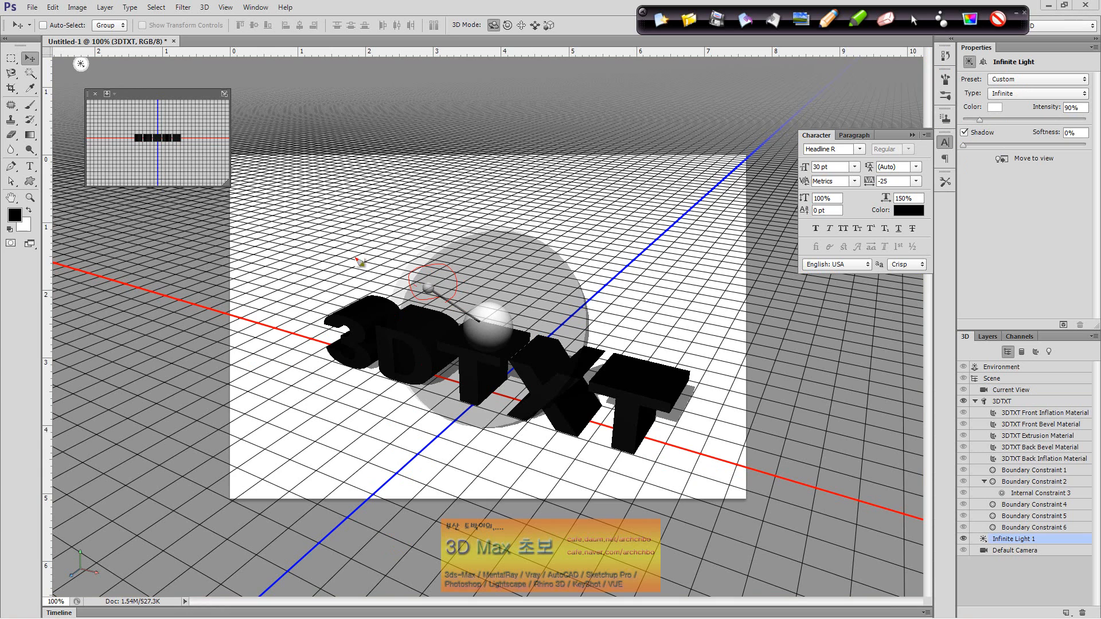
pyautogui.click(660, 20)
pyautogui.click(919, 19)
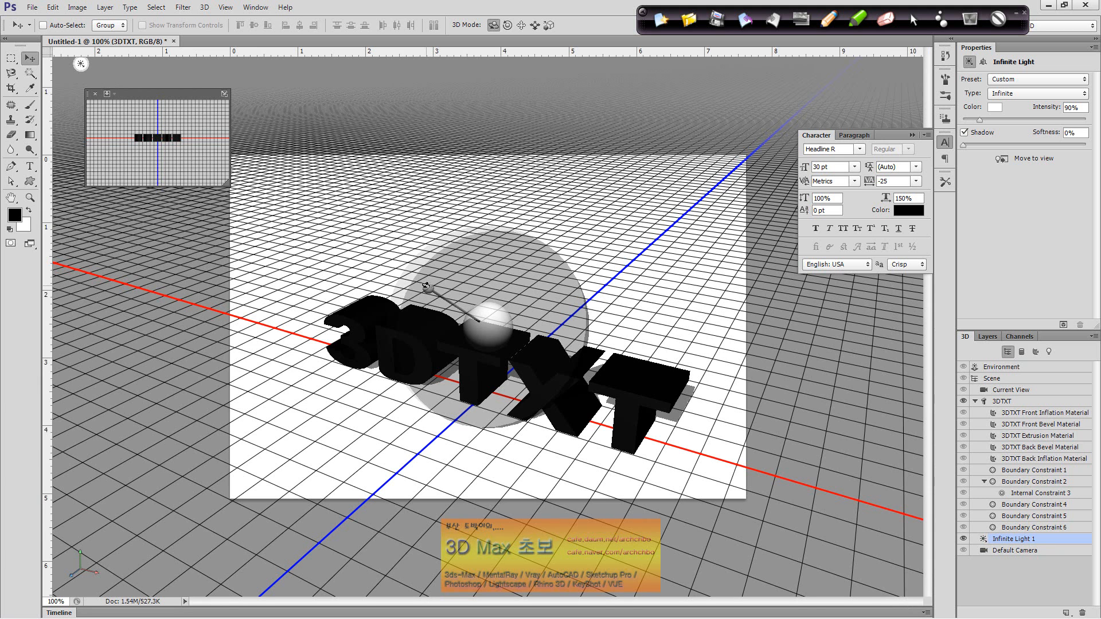
# - Swing Infinite Light 1 through several directions, ending with the shadows falling behind the 3DTXT lettering
pyautogui.moveTo(427, 288); pyautogui.dragTo(362, 227)
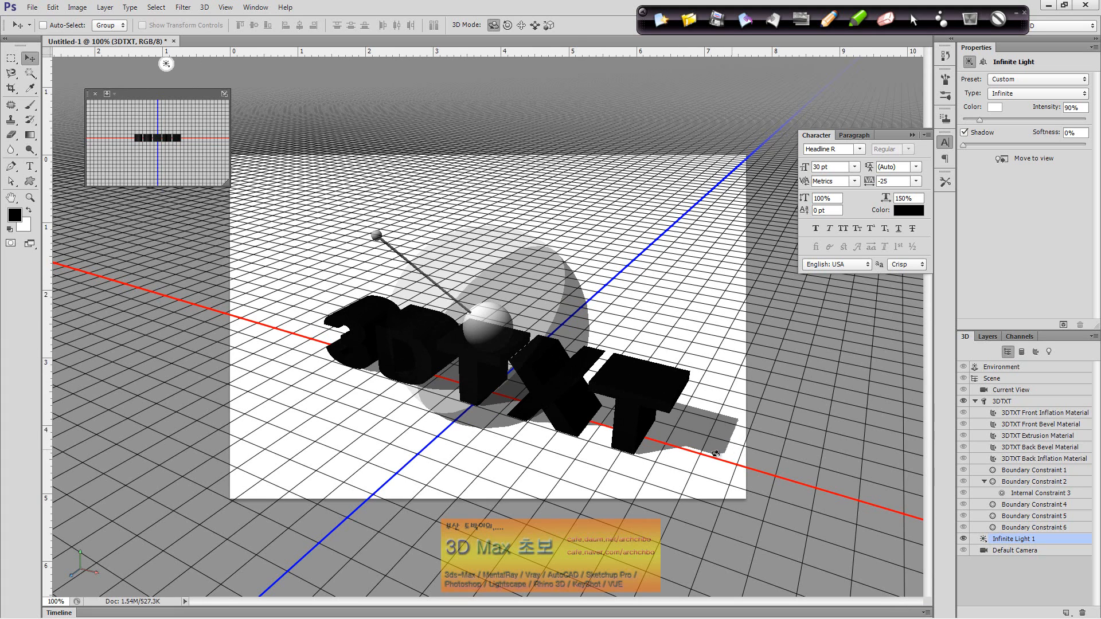
pyautogui.moveTo(376, 235); pyautogui.dragTo(418, 350)
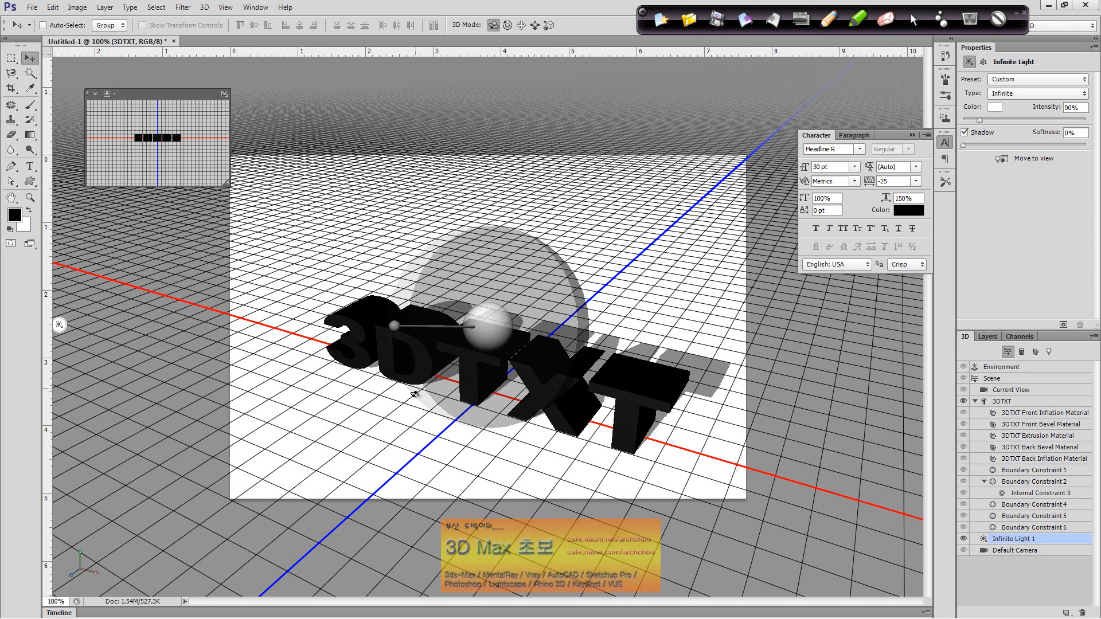
pyautogui.moveTo(393, 420); pyautogui.dragTo(396, 419)
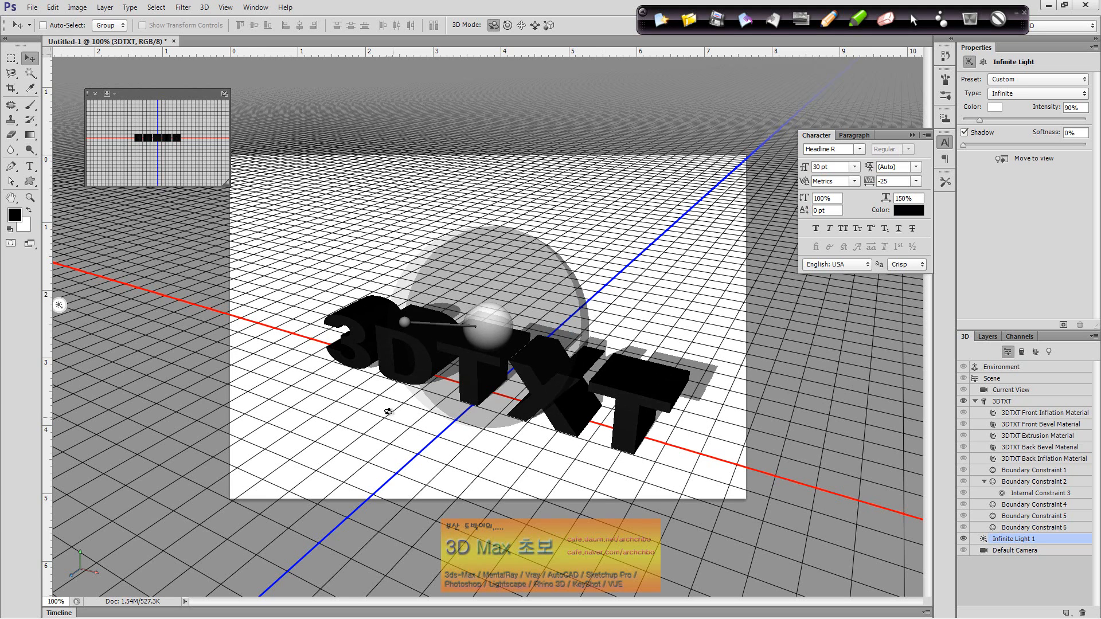
pyautogui.moveTo(404, 322); pyautogui.dragTo(399, 318)
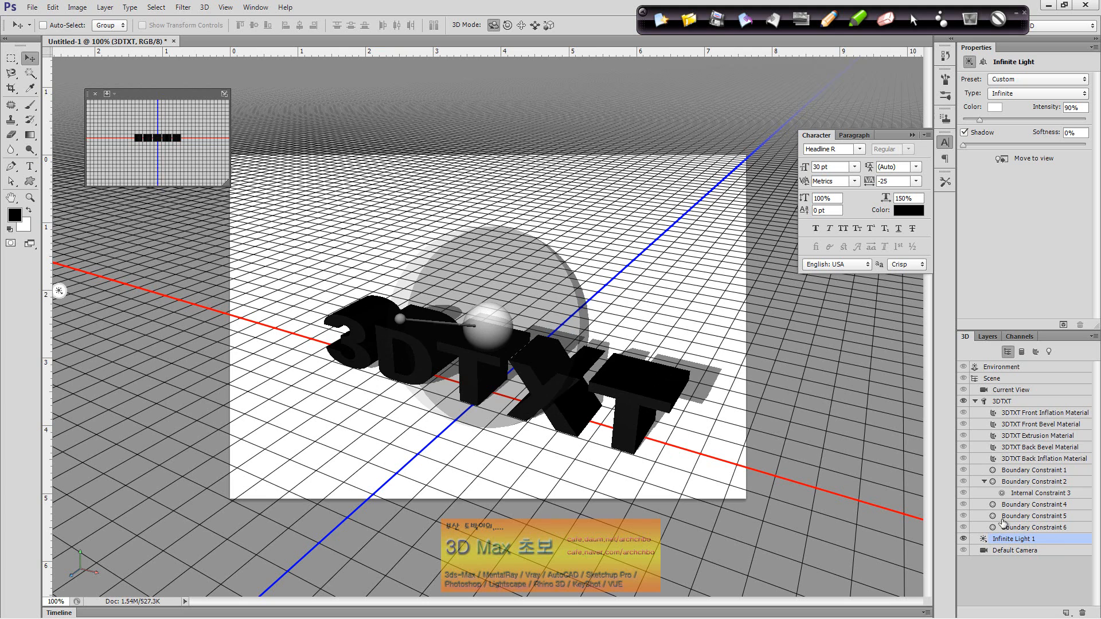
# - Select the 3DTXT mesh and magnify the canvas to 200%, keeping the Move tool active
pyautogui.click(589, 409)
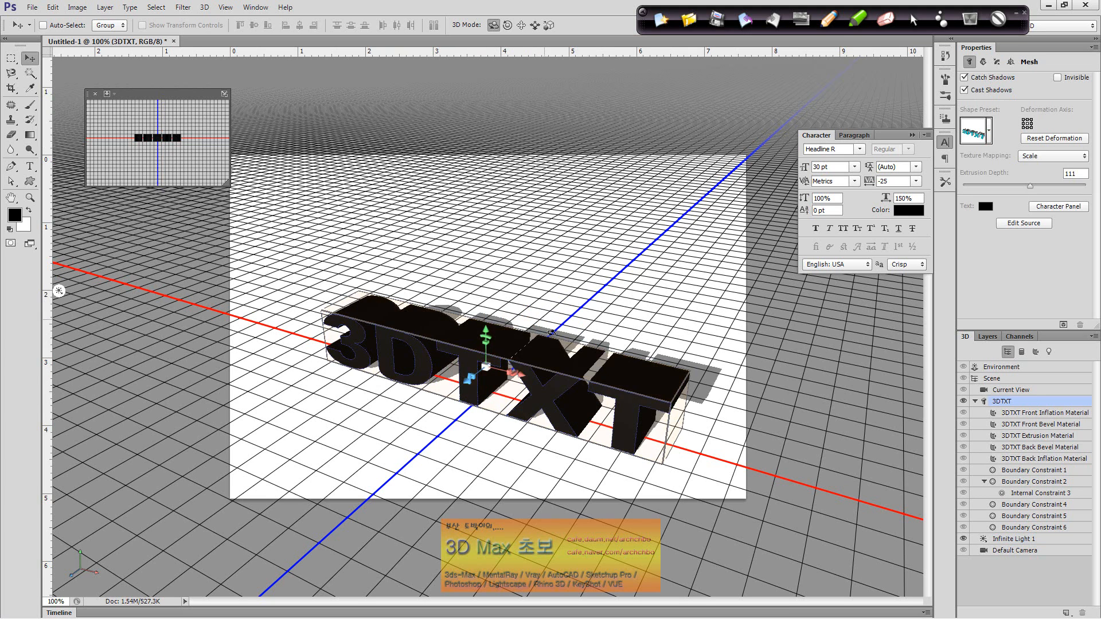
pyautogui.click(30, 198)
pyautogui.click(487, 377)
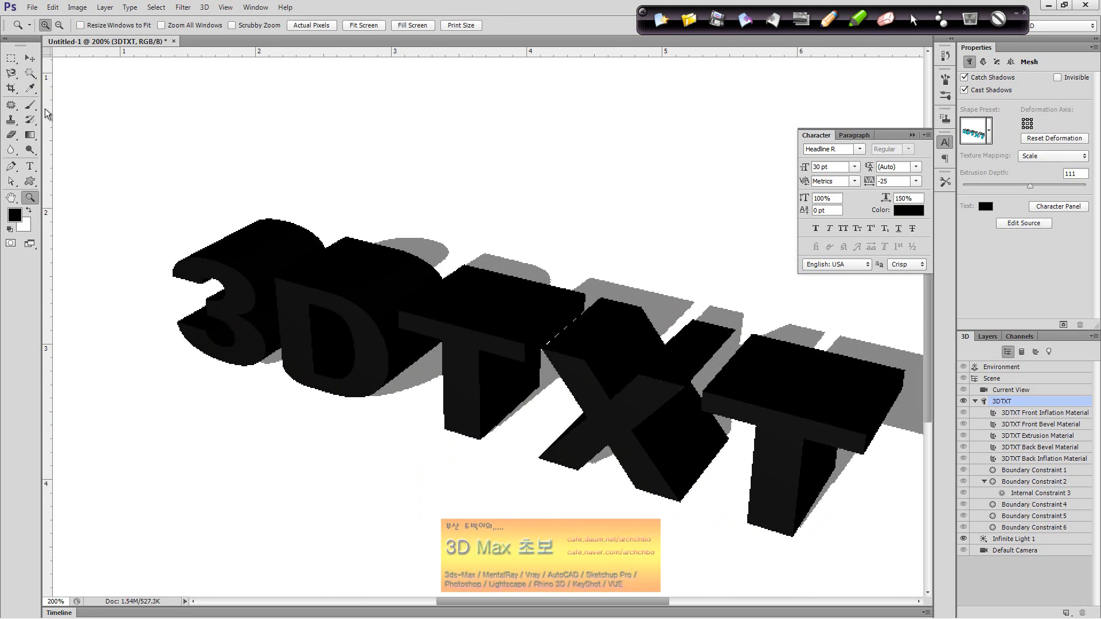
pyautogui.click(34, 58)
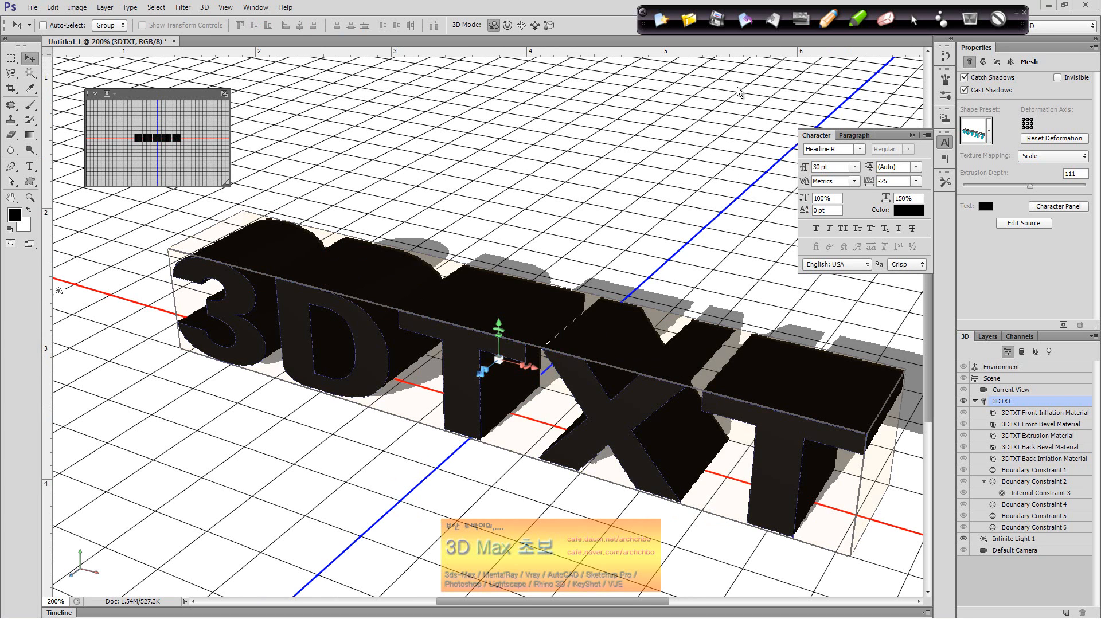
# - Circle the mesh's 3D axis widget with the red annotation pen and write a blue handwritten note behind the lettering
pyautogui.moveTo(541, 395)
pyautogui.mouseDown()
pyautogui.moveTo(446, 296)
pyautogui.moveTo(605, 330)
pyautogui.moveTo(551, 415)
pyautogui.mouseUp()
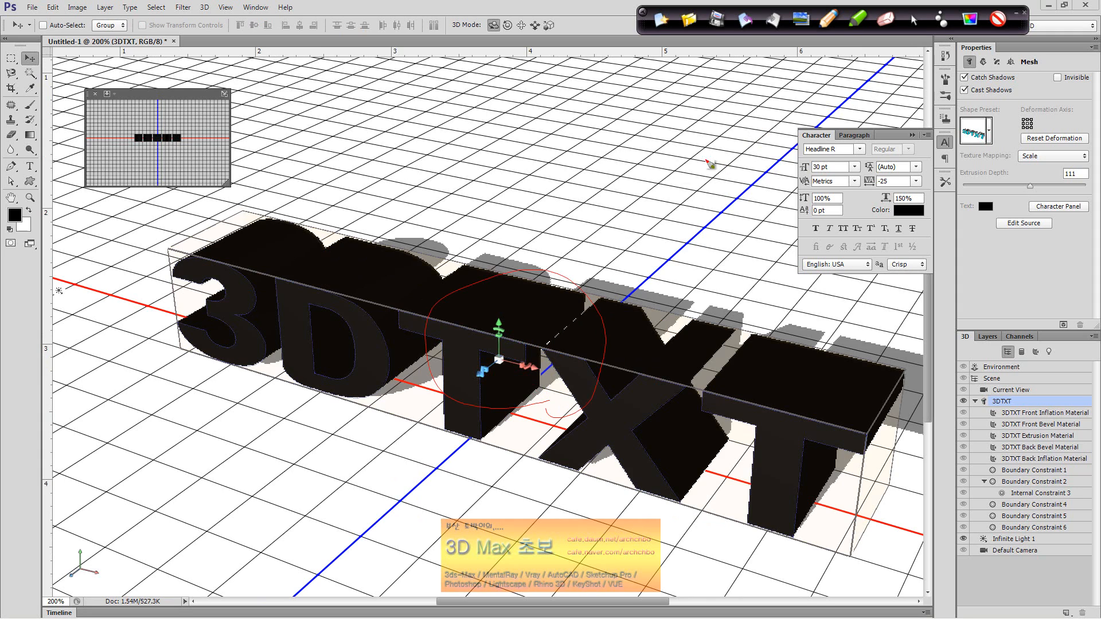
pyautogui.moveTo(571, 274); pyautogui.dragTo(634, 230)
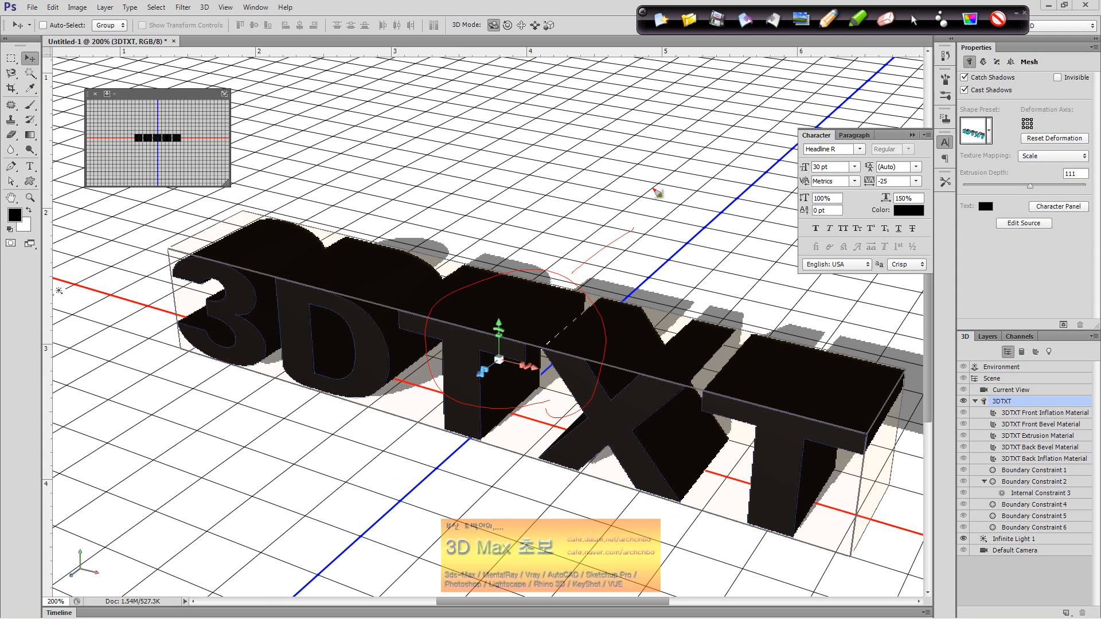
pyautogui.click(969, 18)
pyautogui.click(907, 62)
pyautogui.click(970, 19)
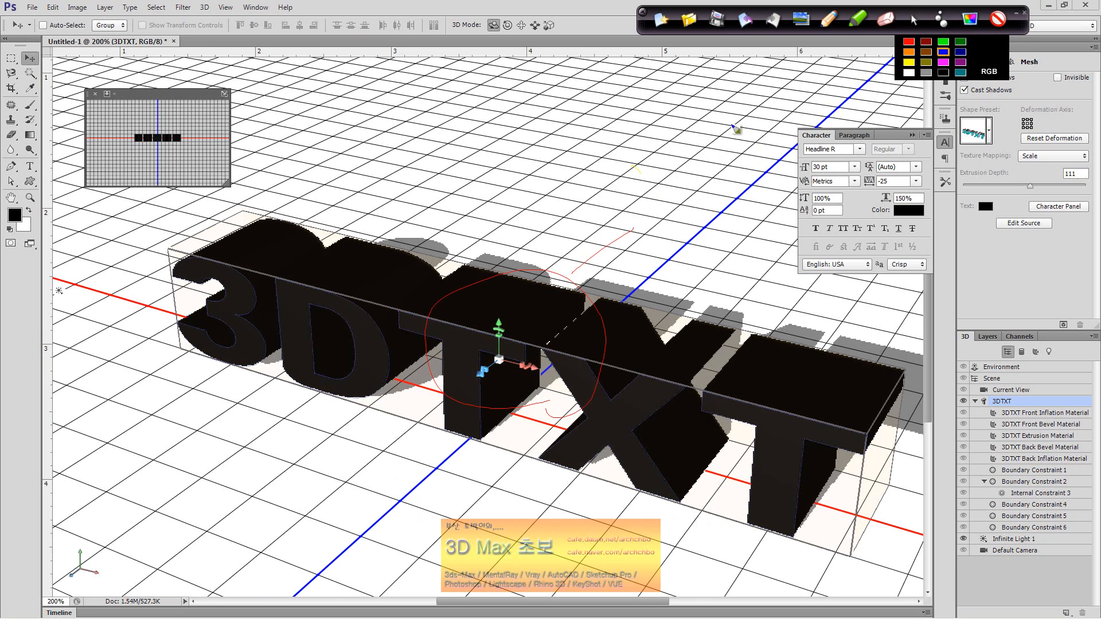
pyautogui.moveTo(634, 166)
pyautogui.mouseDown()
pyautogui.moveTo(683, 181)
pyautogui.moveTo(651, 205)
pyautogui.moveTo(678, 196)
pyautogui.moveTo(683, 216)
pyautogui.moveTo(658, 238)
pyautogui.moveTo(660, 260)
pyautogui.moveTo(678, 263)
pyautogui.moveTo(715, 226)
pyautogui.moveTo(708, 256)
pyautogui.moveTo(728, 227)
pyautogui.moveTo(730, 244)
pyautogui.moveTo(758, 243)
pyautogui.moveTo(771, 261)
pyautogui.moveTo(779, 229)
pyautogui.moveTo(789, 240)
pyautogui.moveTo(803, 223)
pyautogui.moveTo(776, 266)
pyautogui.mouseUp()
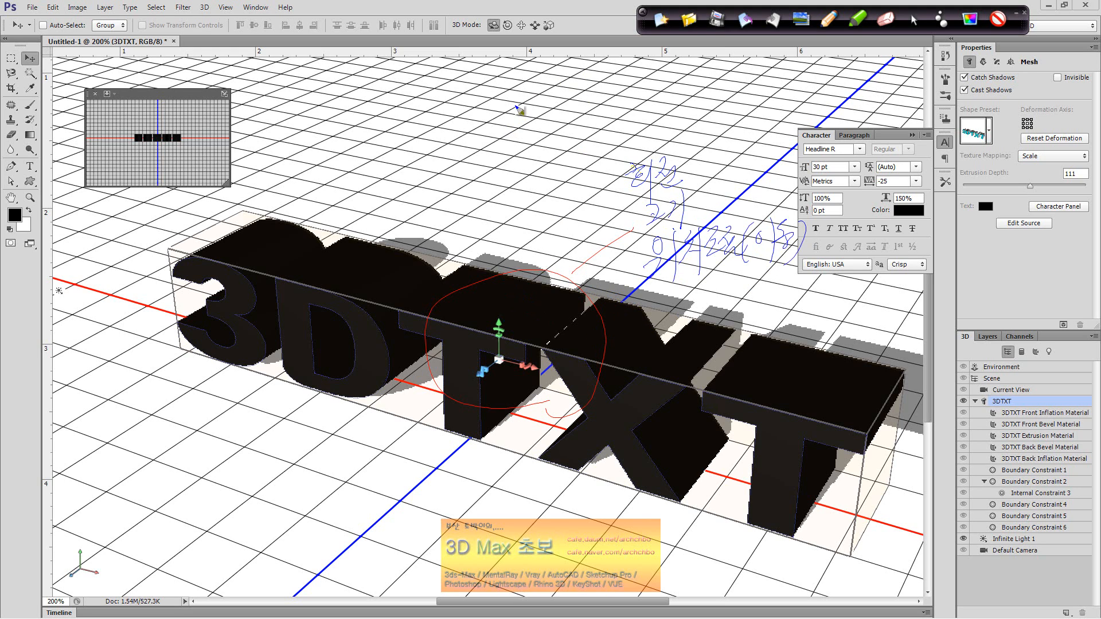
# - Sketch an enlarged three-arrow axis widget above the lettering with the blue pen and label its arrow tips with a short note
pyautogui.moveTo(517, 107)
pyautogui.mouseDown()
pyautogui.moveTo(521, 152)
pyautogui.moveTo(479, 189)
pyautogui.mouseUp()
pyautogui.moveTo(522, 152)
pyautogui.mouseDown()
pyautogui.moveTo(586, 194)
pyautogui.moveTo(573, 206)
pyautogui.moveTo(595, 190)
pyautogui.moveTo(580, 201)
pyautogui.moveTo(590, 193)
pyautogui.moveTo(588, 210)
pyautogui.mouseUp()
pyautogui.moveTo(518, 110)
pyautogui.mouseDown()
pyautogui.moveTo(514, 95)
pyautogui.moveTo(513, 112)
pyautogui.mouseUp()
pyautogui.moveTo(493, 193)
pyautogui.mouseDown()
pyautogui.moveTo(475, 198)
pyautogui.moveTo(485, 183)
pyautogui.moveTo(433, 195)
pyautogui.moveTo(413, 185)
pyautogui.mouseUp()
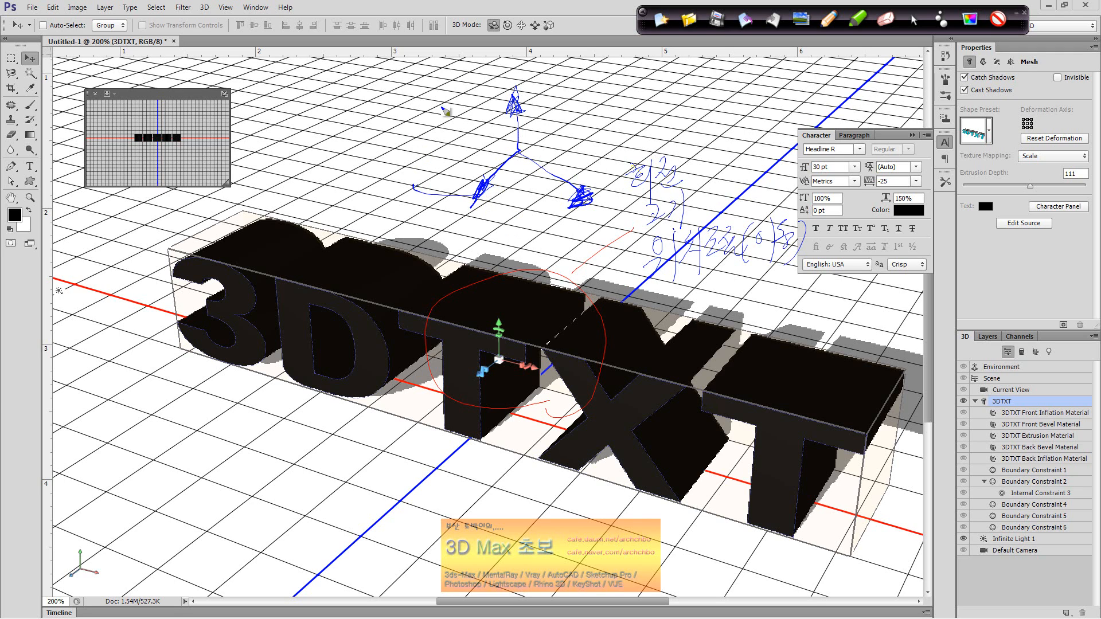
pyautogui.moveTo(381, 148)
pyautogui.mouseDown()
pyautogui.moveTo(385, 170)
pyautogui.moveTo(408, 141)
pyautogui.mouseUp()
pyautogui.moveTo(390, 143); pyautogui.dragTo(406, 150)
# - Mark the rotation handle on each of the three sketched axes with the green annotation pen
pyautogui.click(968, 18)
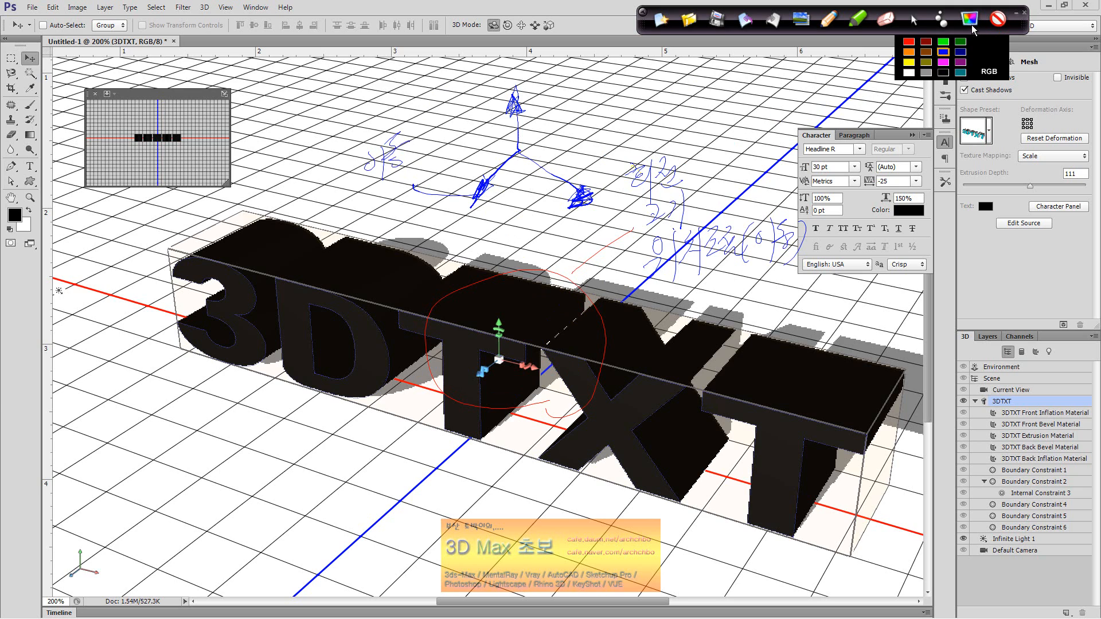
pyautogui.click(944, 43)
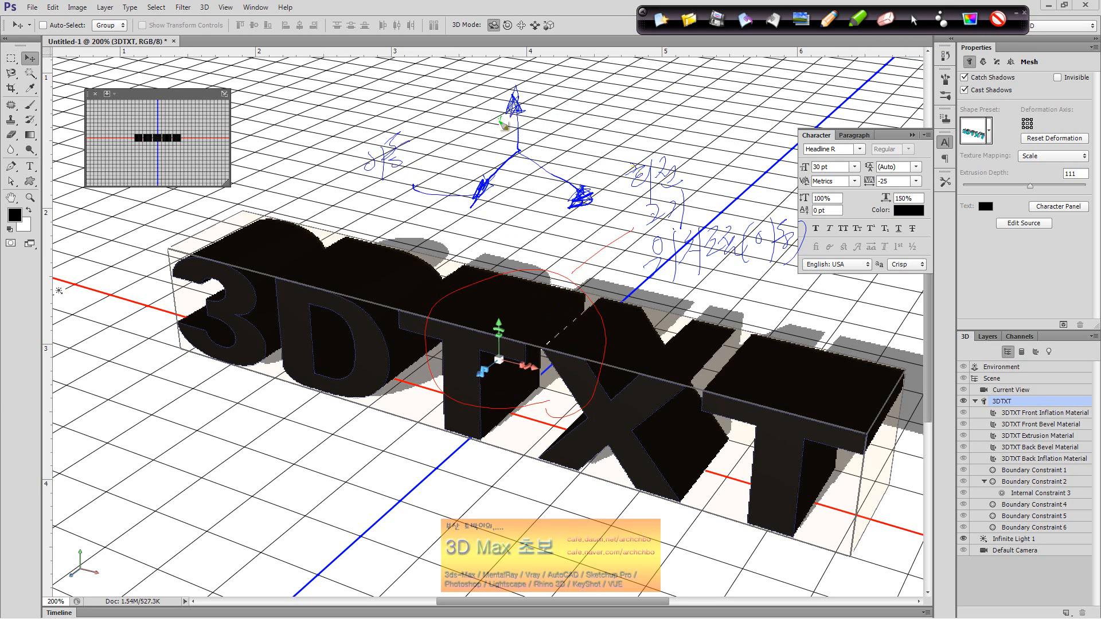
pyautogui.moveTo(504, 125)
pyautogui.mouseDown()
pyautogui.moveTo(546, 118)
pyautogui.moveTo(503, 122)
pyautogui.moveTo(538, 118)
pyautogui.moveTo(507, 130)
pyautogui.mouseUp()
pyautogui.moveTo(555, 199); pyautogui.dragTo(581, 177)
pyautogui.moveTo(503, 187)
pyautogui.mouseDown()
pyautogui.moveTo(483, 167)
pyautogui.moveTo(504, 174)
pyautogui.mouseUp()
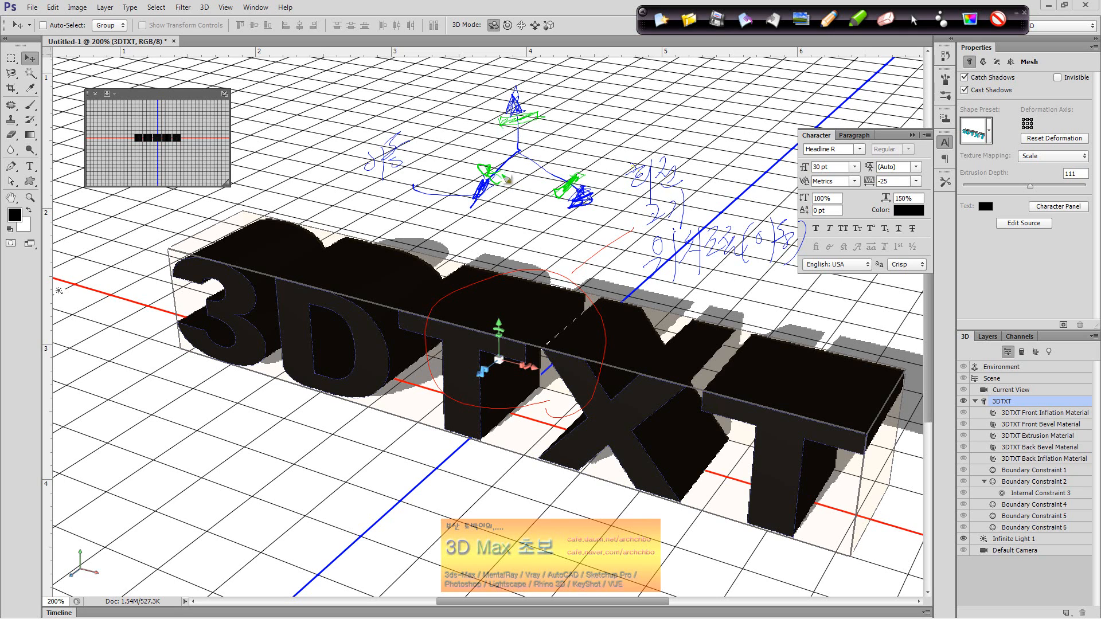
# - Mark the scale handle on each of the three sketched axes with the red annotation pen and return to the mouse pointer
pyautogui.click(969, 20)
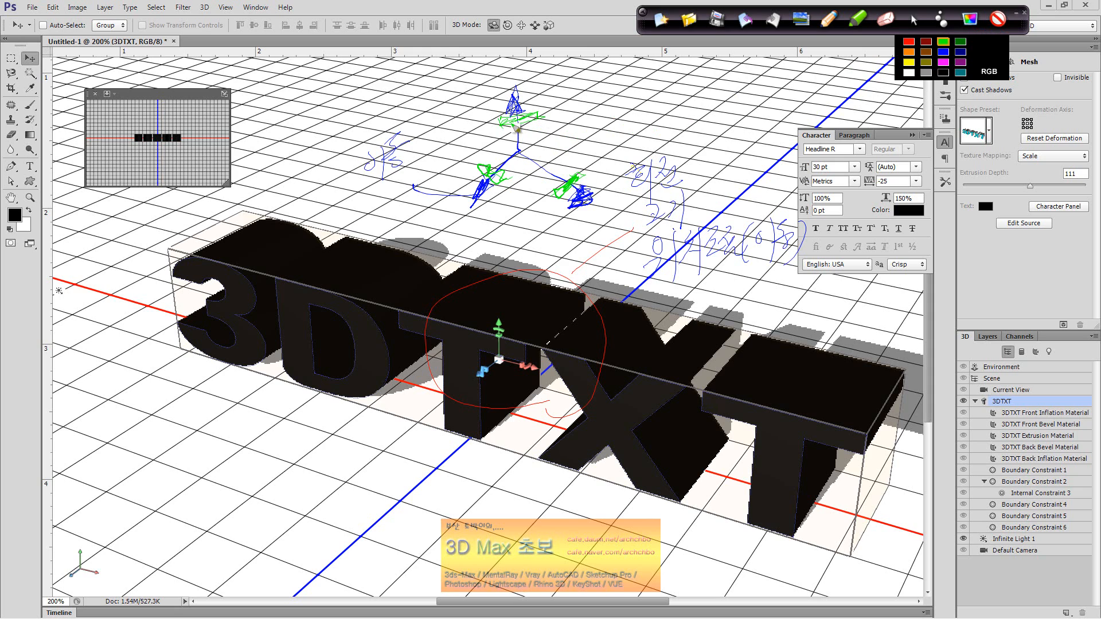
pyautogui.click(910, 43)
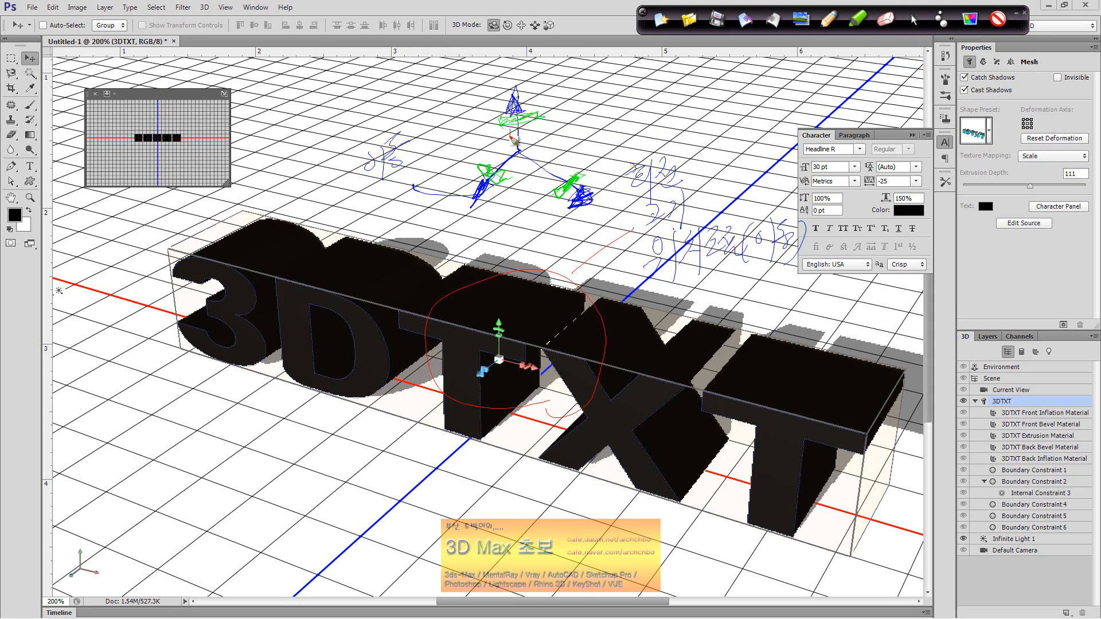
pyautogui.moveTo(521, 130); pyautogui.dragTo(519, 135)
pyautogui.moveTo(501, 170)
pyautogui.mouseDown()
pyautogui.moveTo(507, 161)
pyautogui.moveTo(504, 171)
pyautogui.mouseUp()
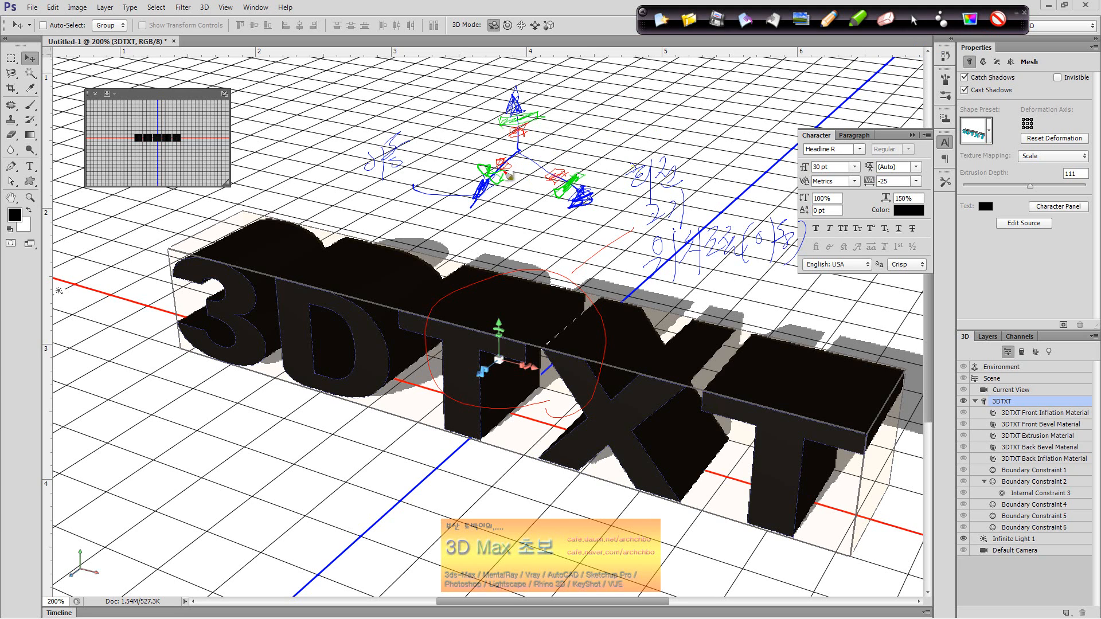
pyautogui.click(916, 27)
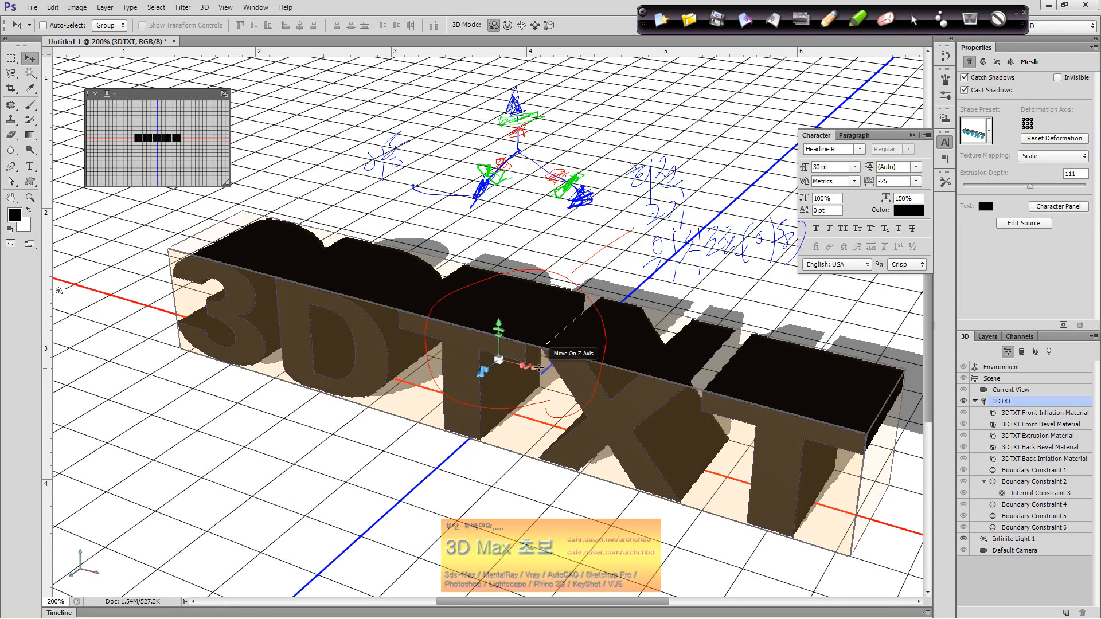
# - Move the 3DTXT mesh slightly along its axes and tilt it a little using the on-canvas axis widget
pyautogui.moveTo(535, 368)
pyautogui.mouseDown()
pyautogui.moveTo(503, 359)
pyautogui.moveTo(597, 386)
pyautogui.moveTo(592, 423)
pyautogui.moveTo(525, 397)
pyautogui.moveTo(545, 390)
pyautogui.mouseUp()
pyautogui.moveTo(513, 331); pyautogui.dragTo(547, 396)
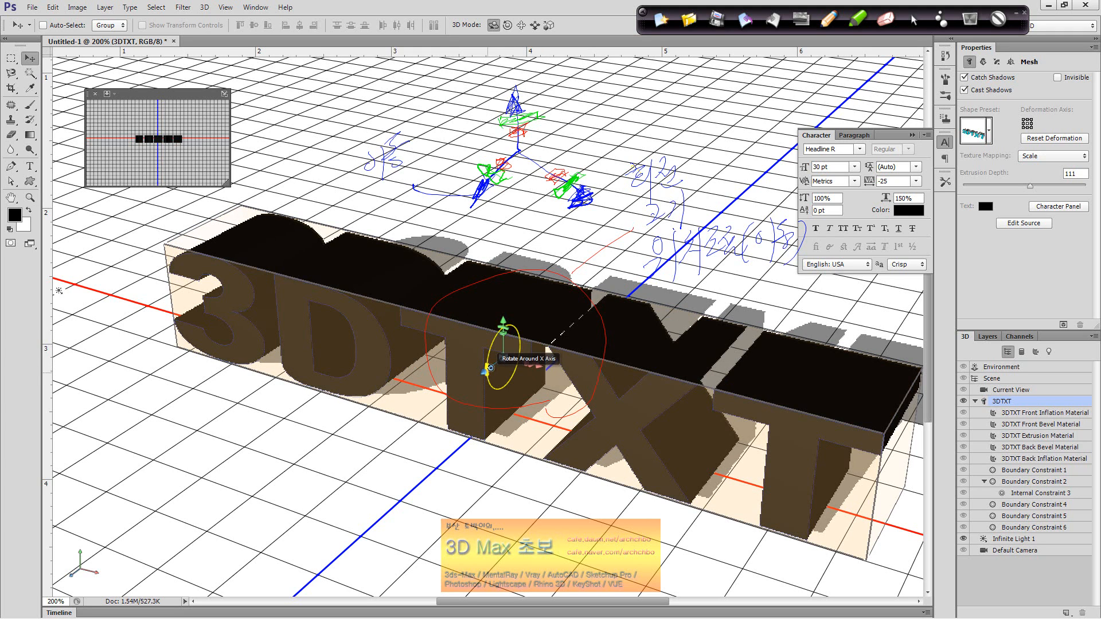
pyautogui.moveTo(503, 328)
pyautogui.mouseDown()
pyautogui.moveTo(475, 336)
pyautogui.moveTo(545, 348)
pyautogui.moveTo(503, 318)
pyautogui.mouseUp()
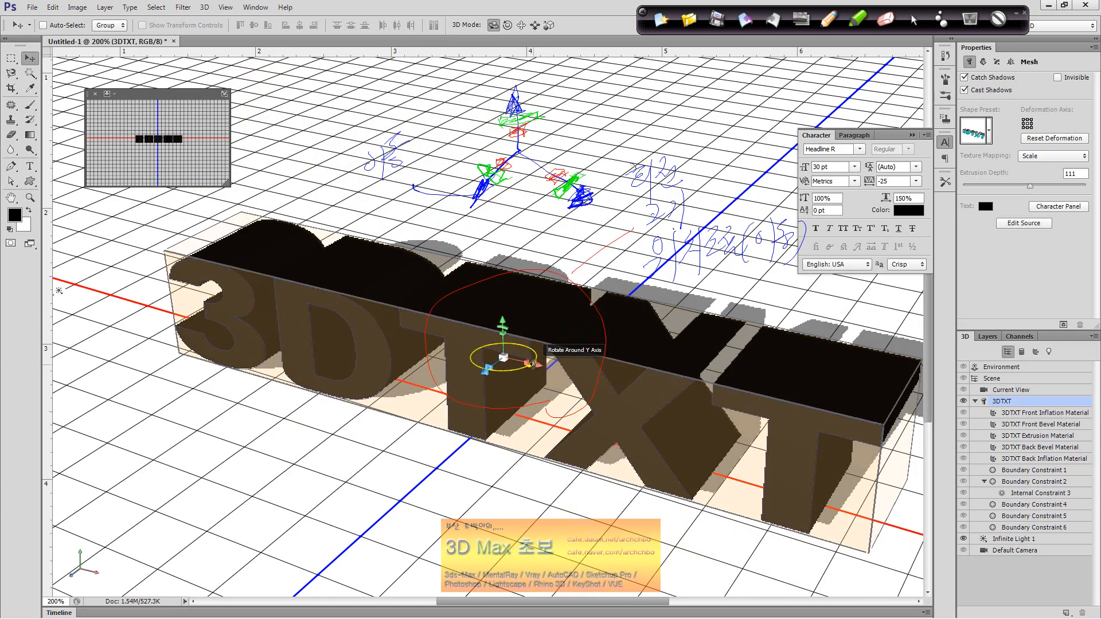
# - Rotate the 3DTXT mesh about its Y and X axes and try scaling it with the axis widget
pyautogui.moveTo(532, 363); pyautogui.dragTo(503, 384)
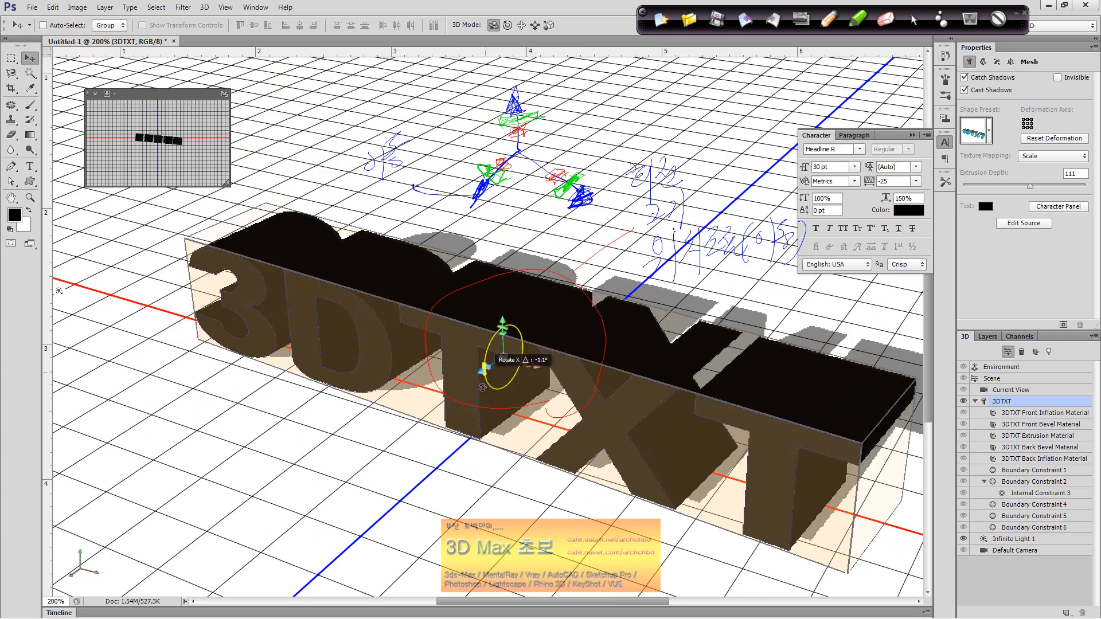
pyautogui.moveTo(483, 388); pyautogui.dragTo(467, 421)
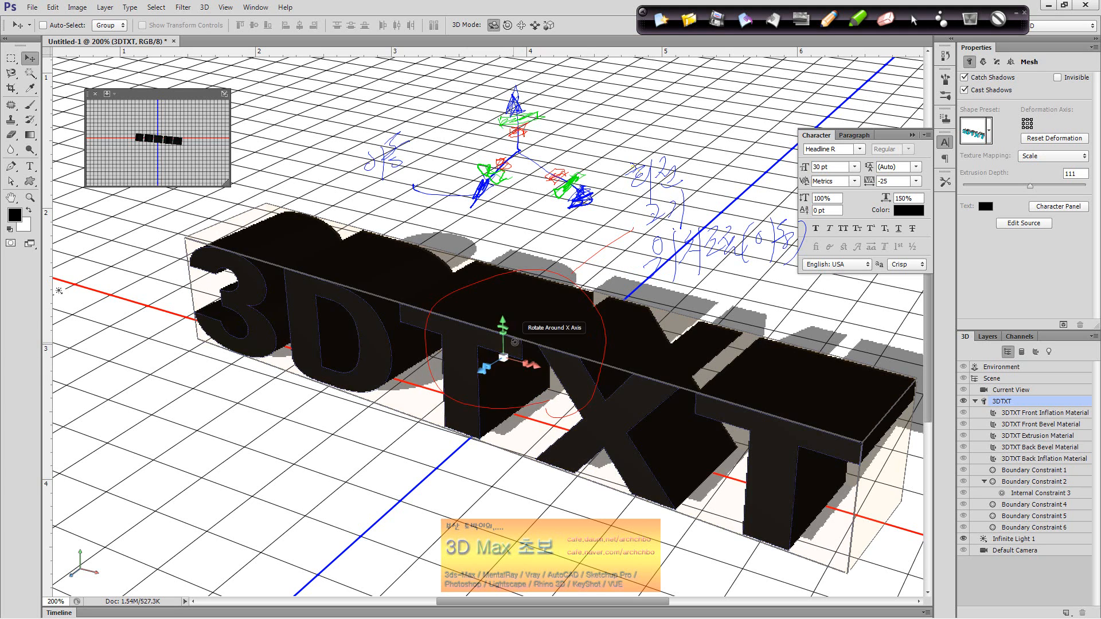
pyautogui.moveTo(526, 362); pyautogui.dragTo(500, 373)
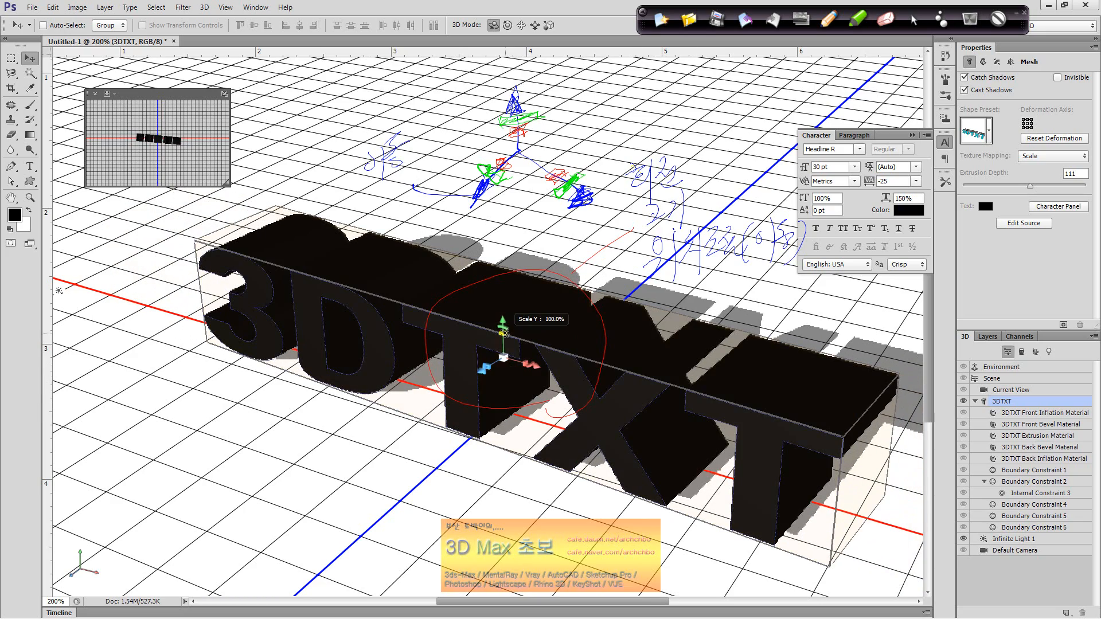
pyautogui.moveTo(502, 332)
pyautogui.mouseDown()
pyautogui.moveTo(499, 226)
pyautogui.moveTo(503, 395)
pyautogui.moveTo(489, 364)
pyautogui.moveTo(273, 487)
pyautogui.moveTo(447, 396)
pyautogui.moveTo(403, 424)
pyautogui.mouseUp()
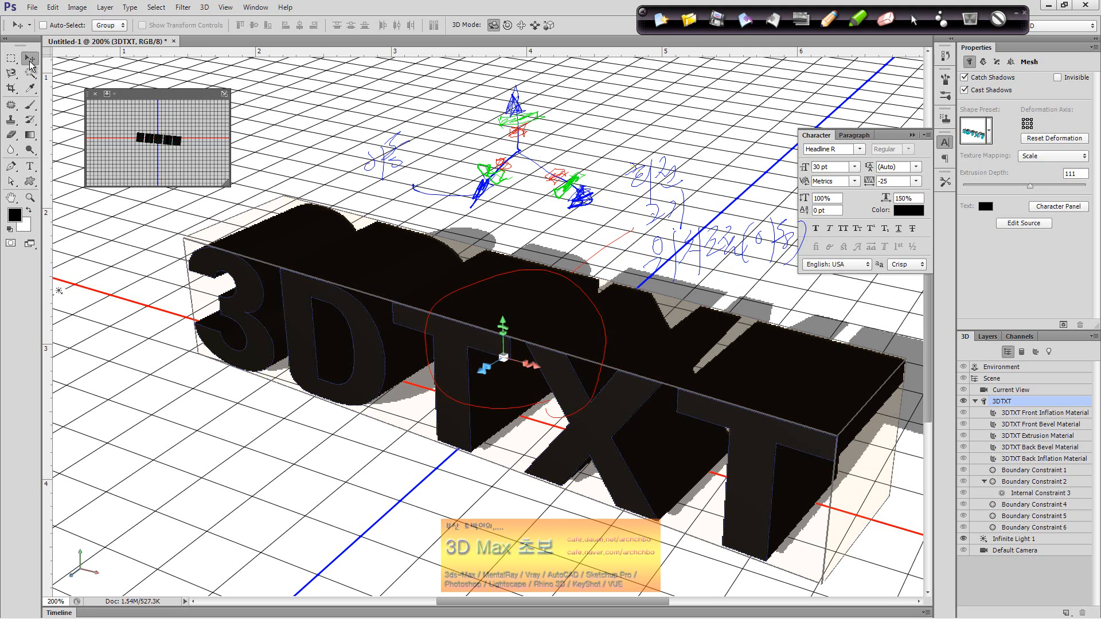
# - Deselect the 3DTXT mesh, inspect its Front Inflation Material properties on the letter faces, and reselect the whole mesh
pyautogui.click(491, 362)
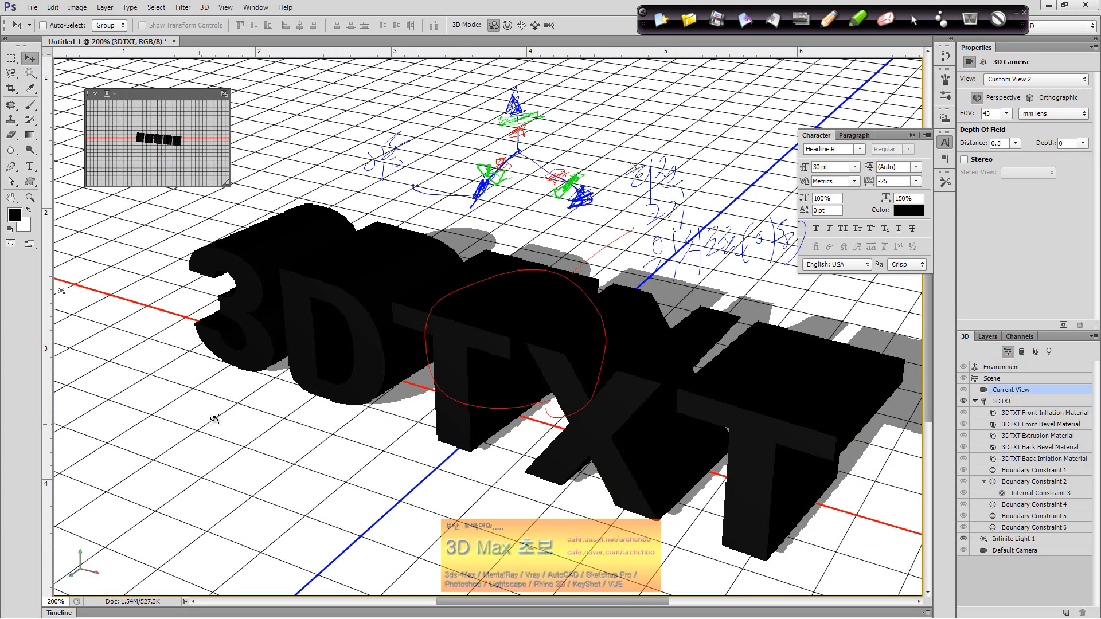
pyautogui.click(373, 370)
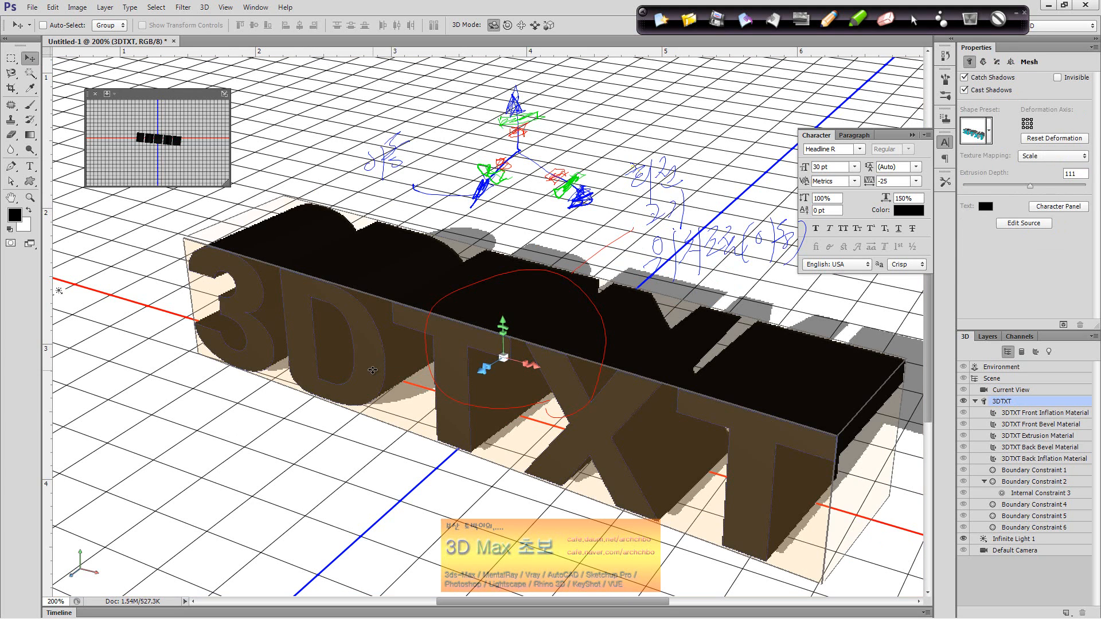
pyautogui.click(373, 370)
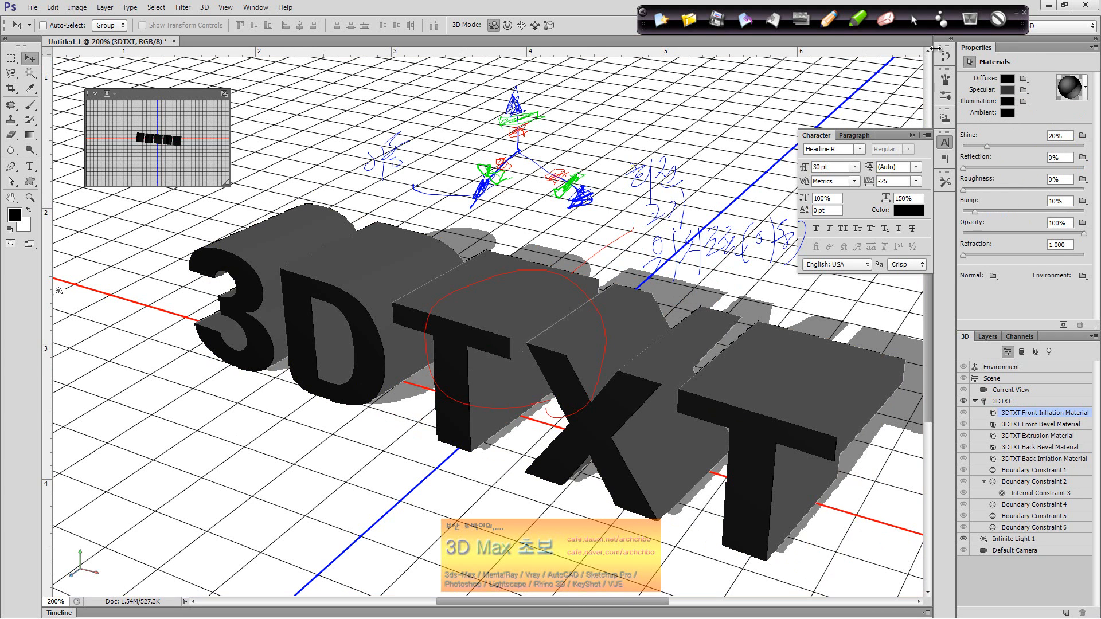
pyautogui.click(364, 395)
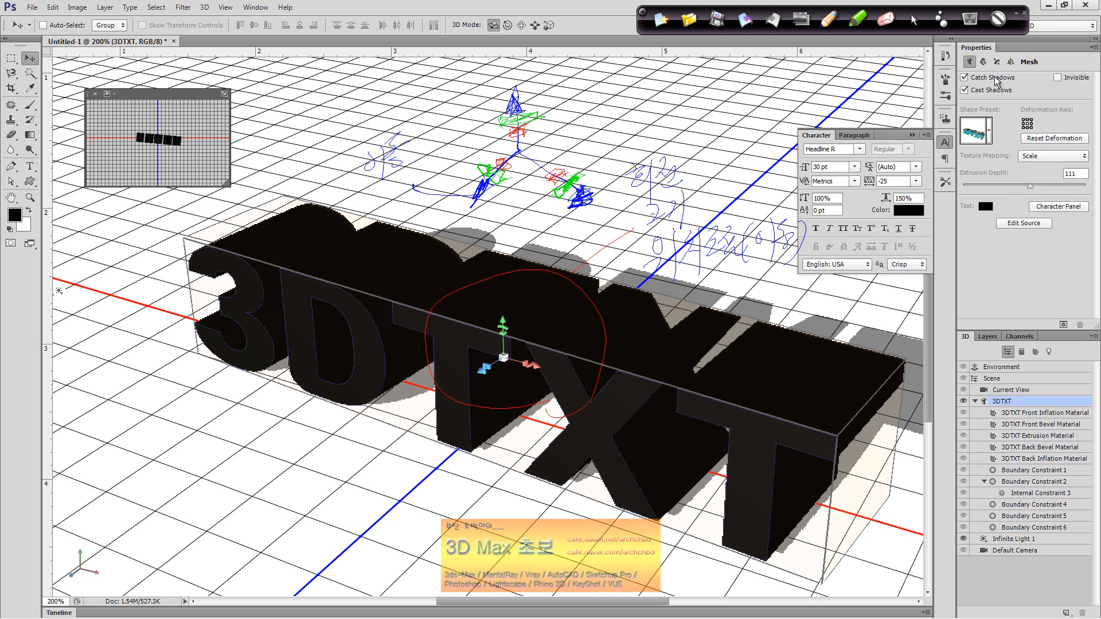
# - Clear all pen annotations from the screen and return to the mouse pointer
pyautogui.click(980, 62)
pyautogui.click(656, 22)
pyautogui.click(918, 23)
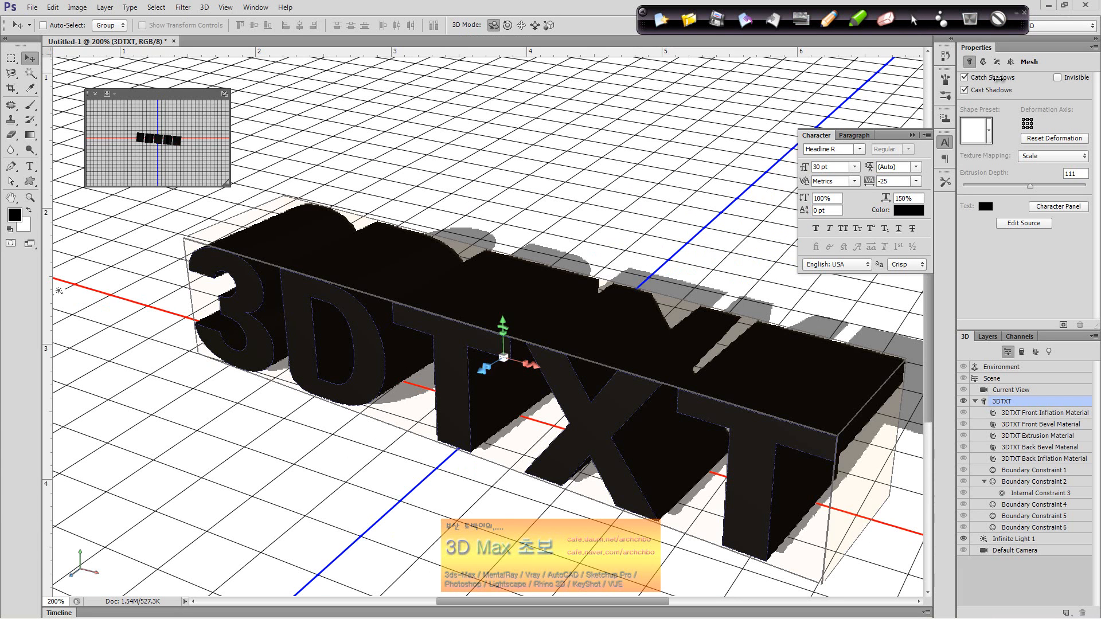
# - Tilt the 3DTXT mesh so the letter fronts face the view more directly, and deselect it to show the camera
pyautogui.click(966, 78)
pyautogui.moveTo(406, 492); pyautogui.dragTo(407, 364)
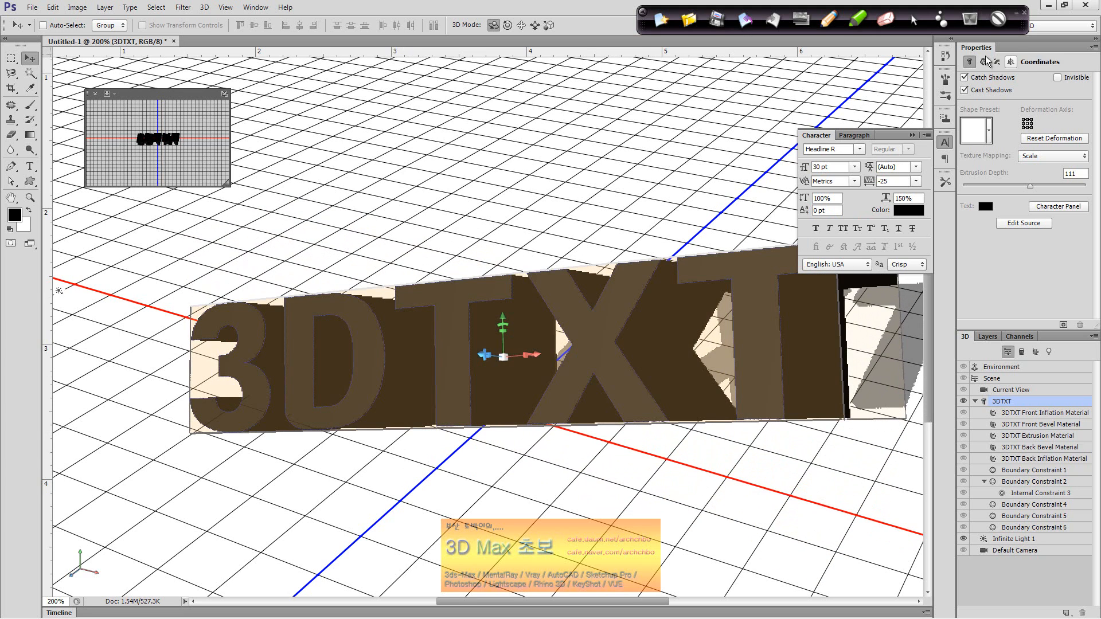
pyautogui.click(740, 118)
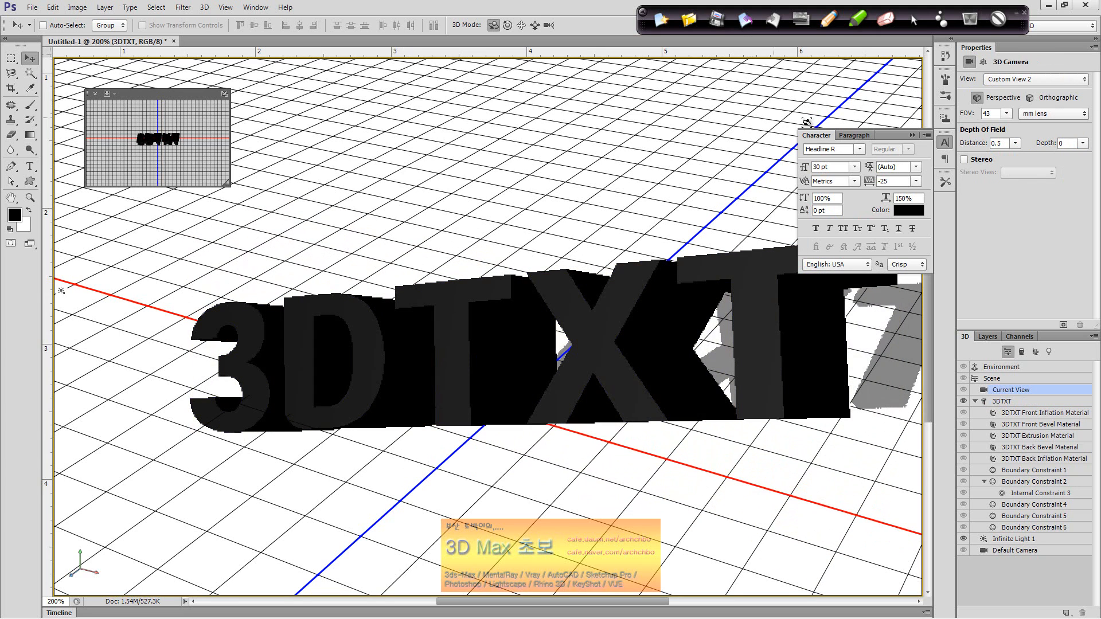
pyautogui.click(774, 294)
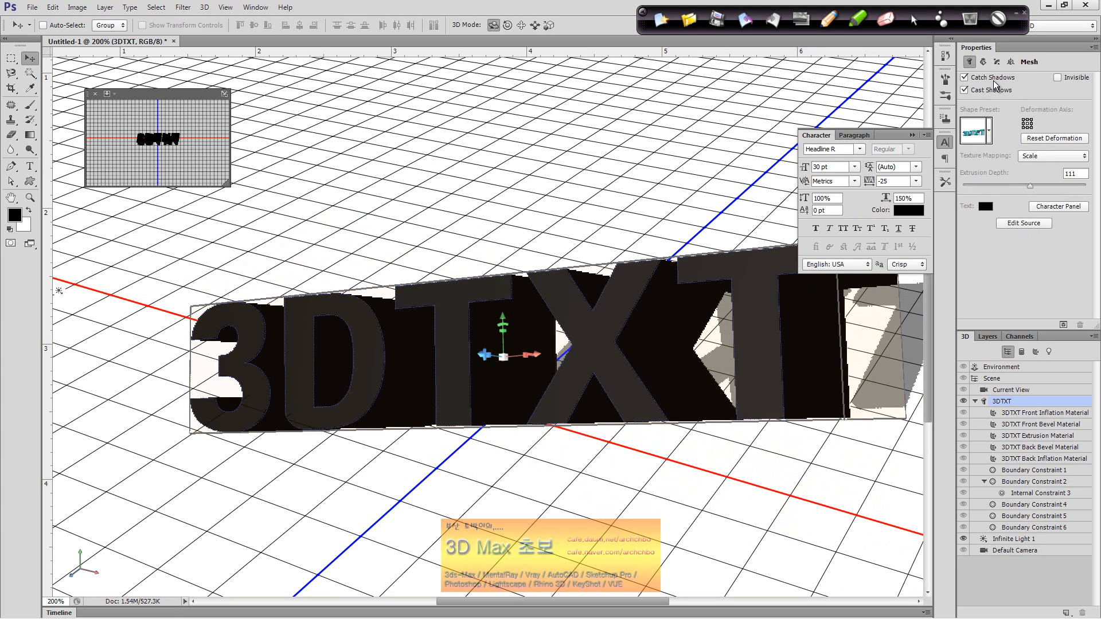
pyautogui.click(599, 333)
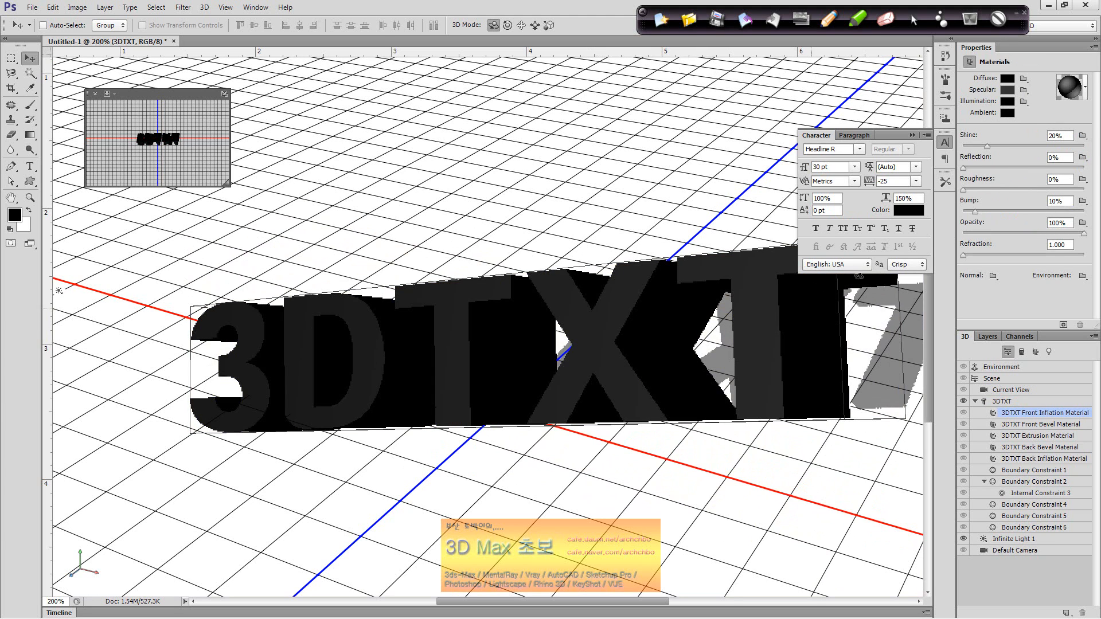
pyautogui.click(1008, 80)
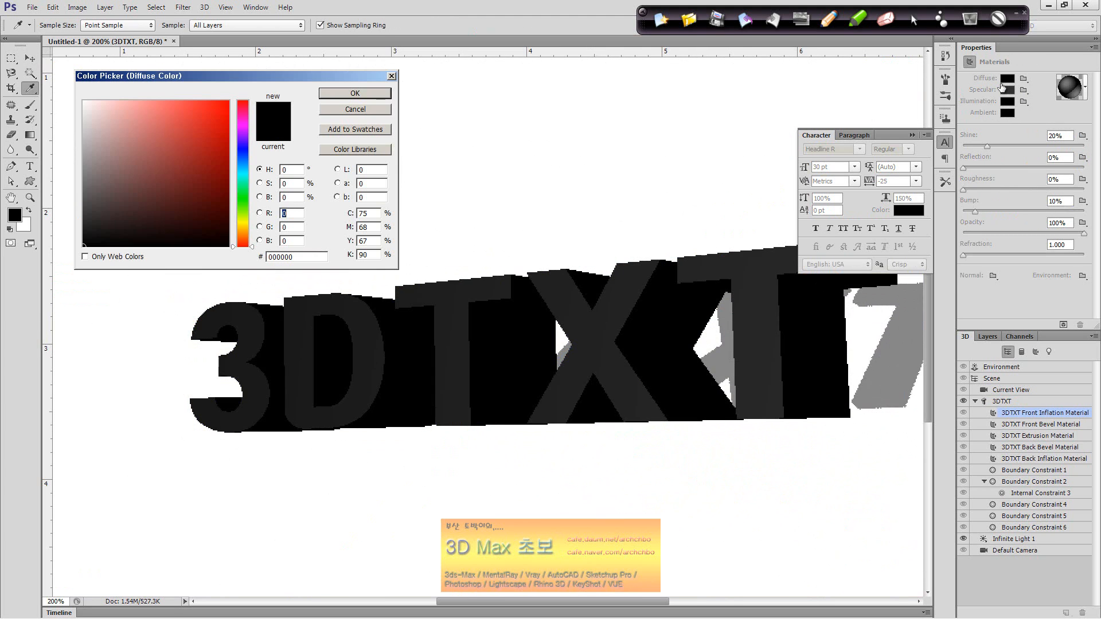
pyautogui.click(376, 108)
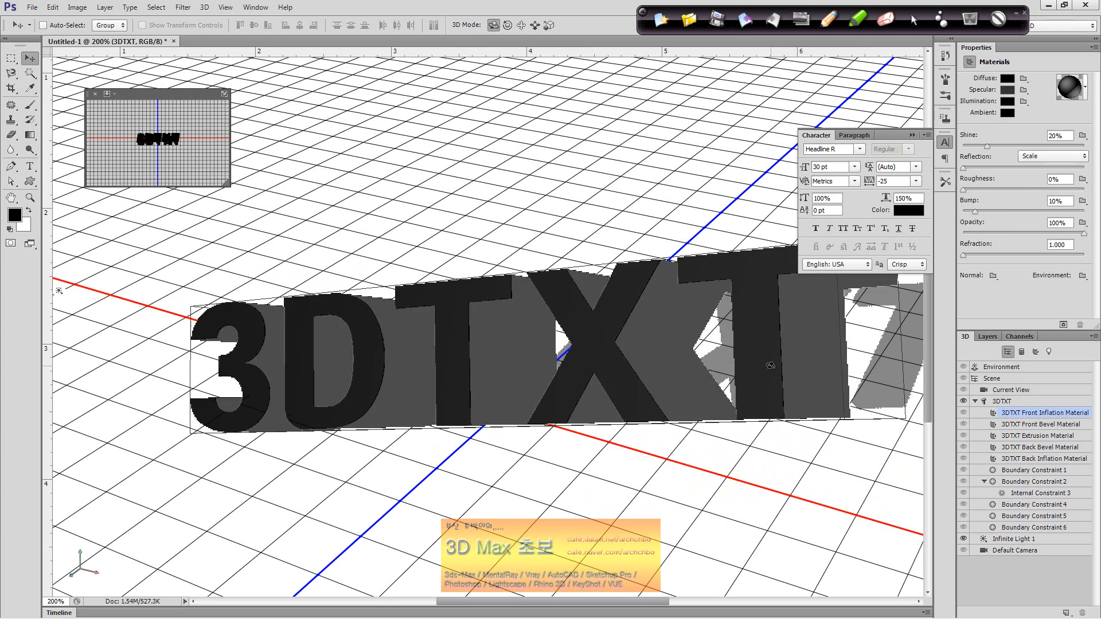
# - Set the diffuse color of the 3DTXT Front Inflation Material to a bright green
pyautogui.click(770, 365)
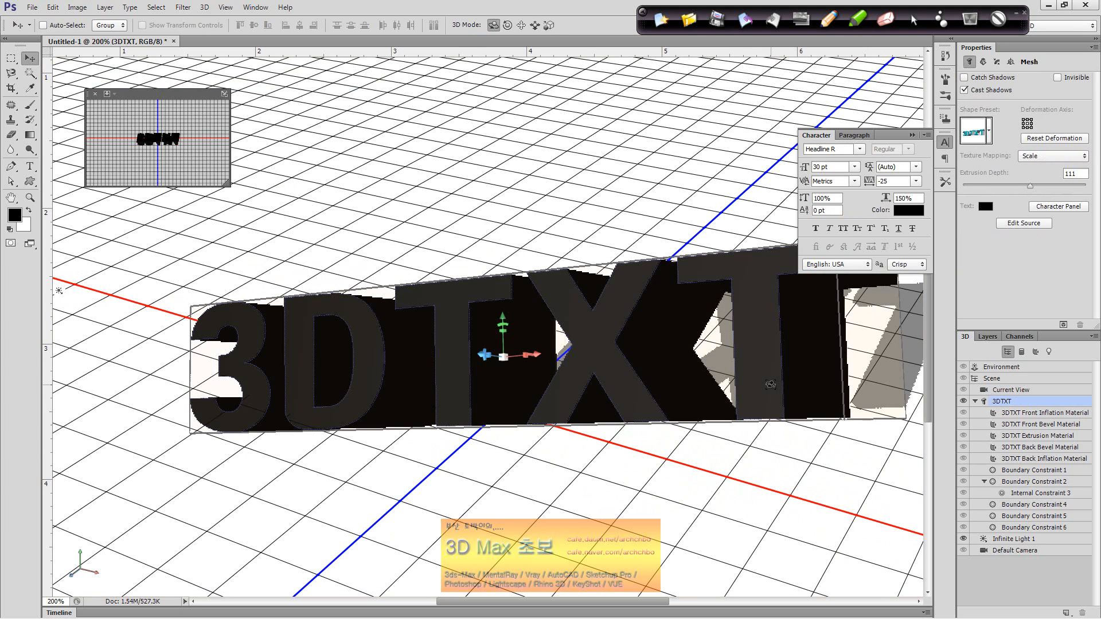
pyautogui.click(770, 384)
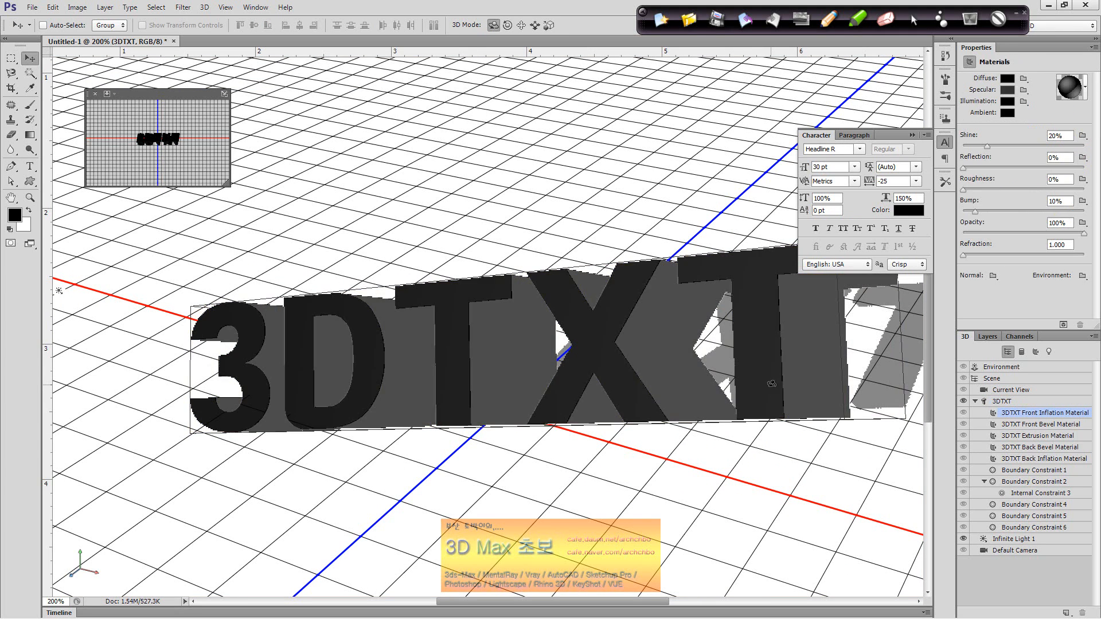
pyautogui.click(1007, 79)
pyautogui.moveTo(244, 229); pyautogui.dragTo(239, 200)
pyautogui.click(199, 108)
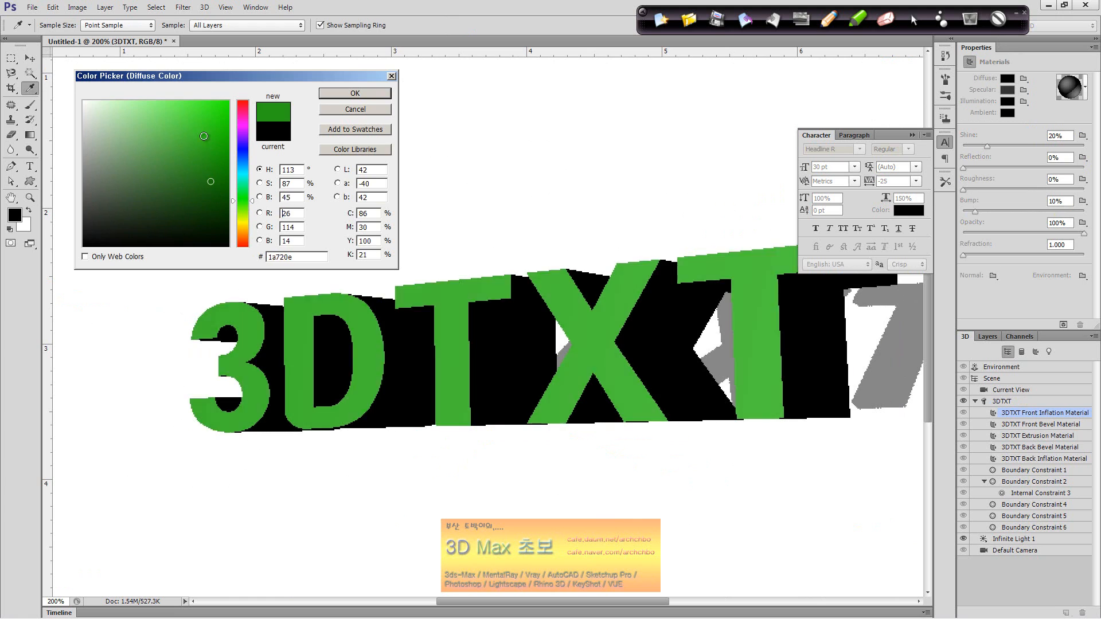
pyautogui.click(364, 93)
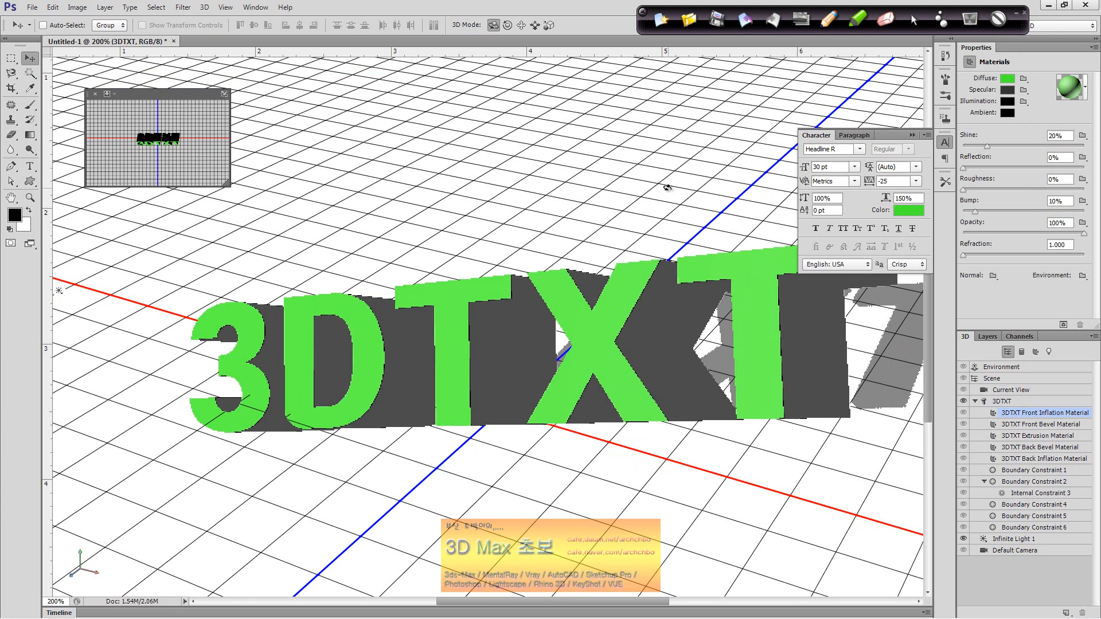
# - Orbit the camera to view the letters from higher up and rotate the 3DTXT mesh so it slants diagonally across the ground grid
pyautogui.click(563, 122)
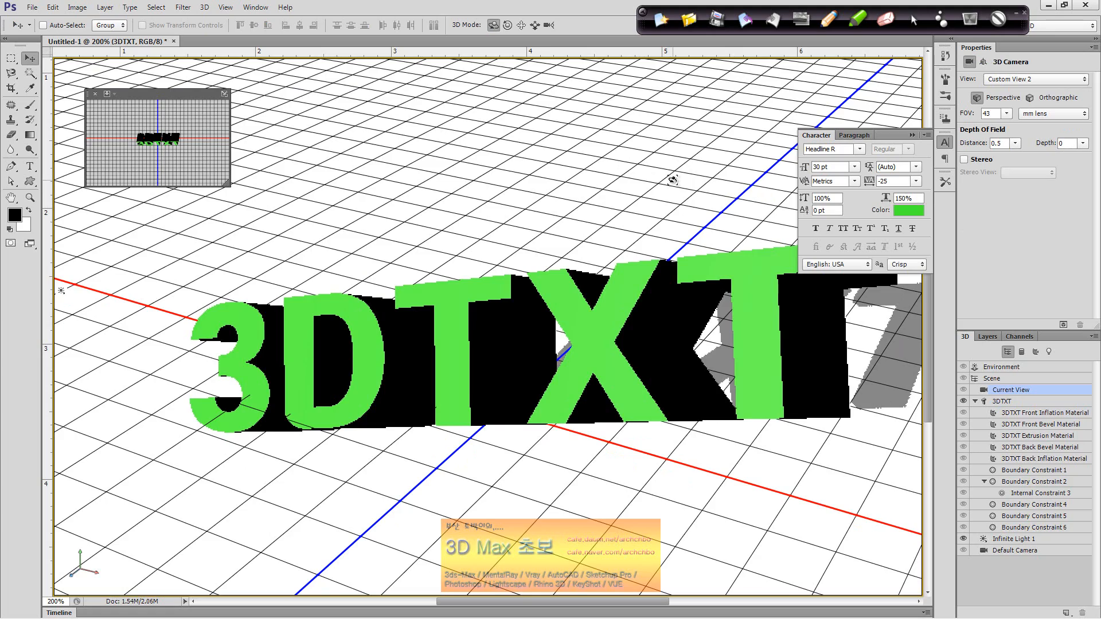
pyautogui.moveTo(672, 180); pyautogui.dragTo(704, 224)
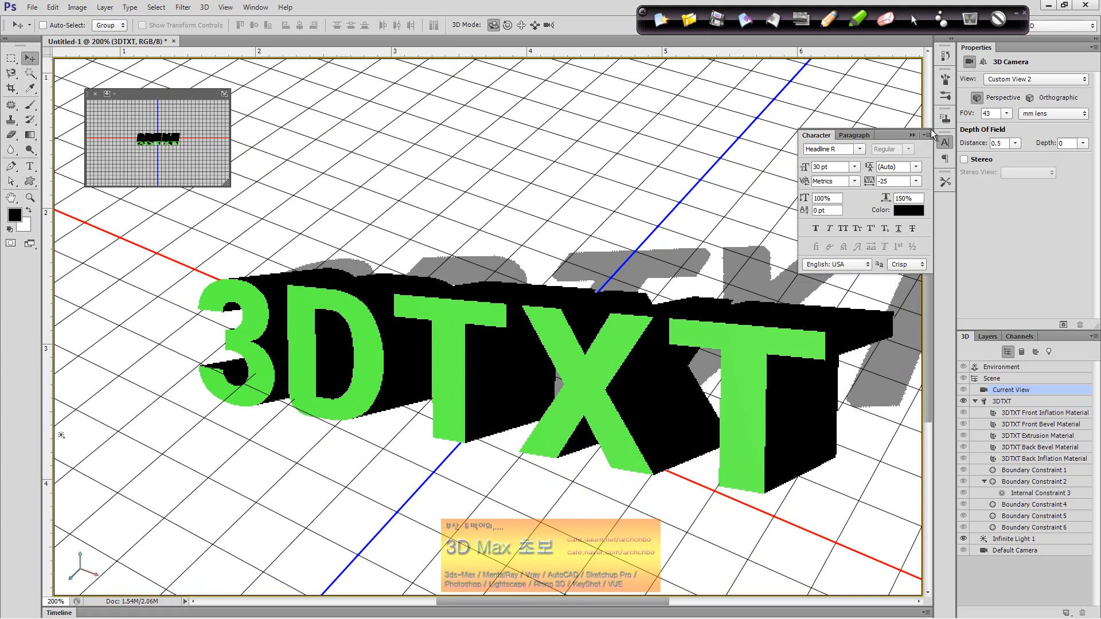
pyautogui.click(615, 285)
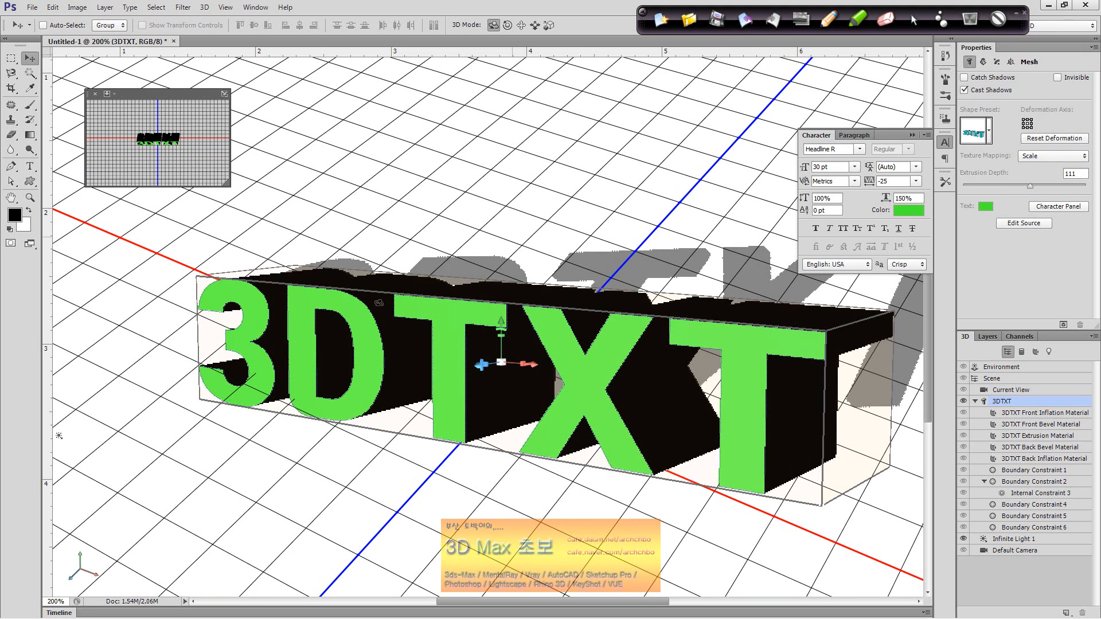
pyautogui.moveTo(379, 302); pyautogui.dragTo(579, 260)
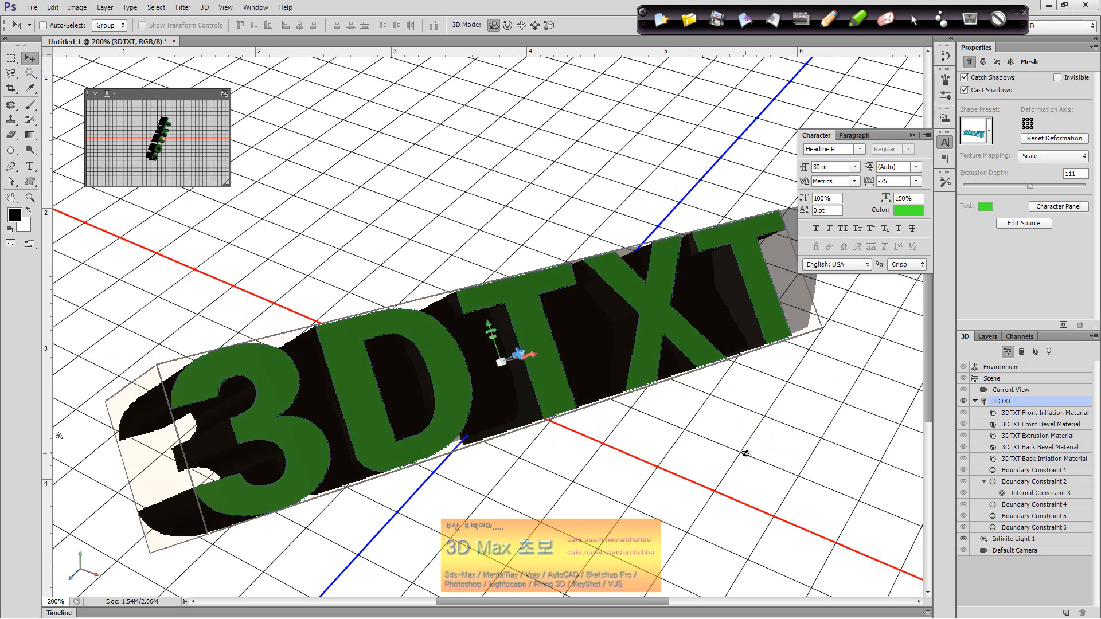
# - Mark the dark extruded areas around and between the letters with red pen strokes and clear the annotations again
pyautogui.click(829, 19)
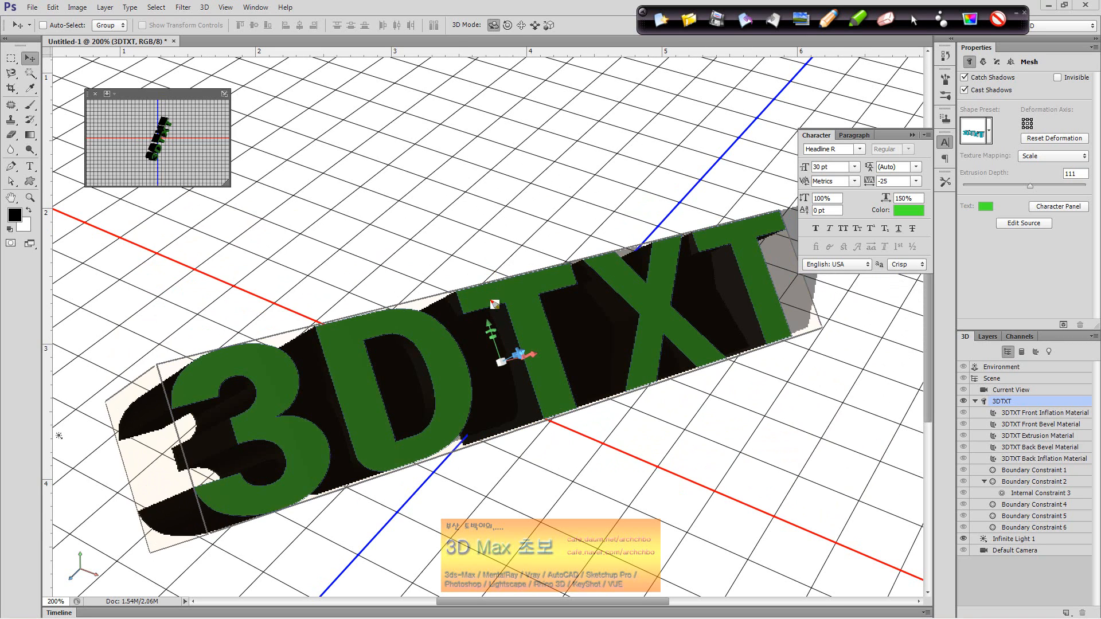
pyautogui.moveTo(492, 309)
pyautogui.mouseDown()
pyautogui.moveTo(511, 425)
pyautogui.moveTo(465, 438)
pyautogui.moveTo(476, 383)
pyautogui.moveTo(430, 308)
pyautogui.moveTo(447, 298)
pyautogui.moveTo(453, 319)
pyautogui.moveTo(484, 315)
pyautogui.moveTo(478, 328)
pyautogui.moveTo(479, 318)
pyautogui.moveTo(439, 321)
pyautogui.moveTo(490, 373)
pyautogui.mouseUp()
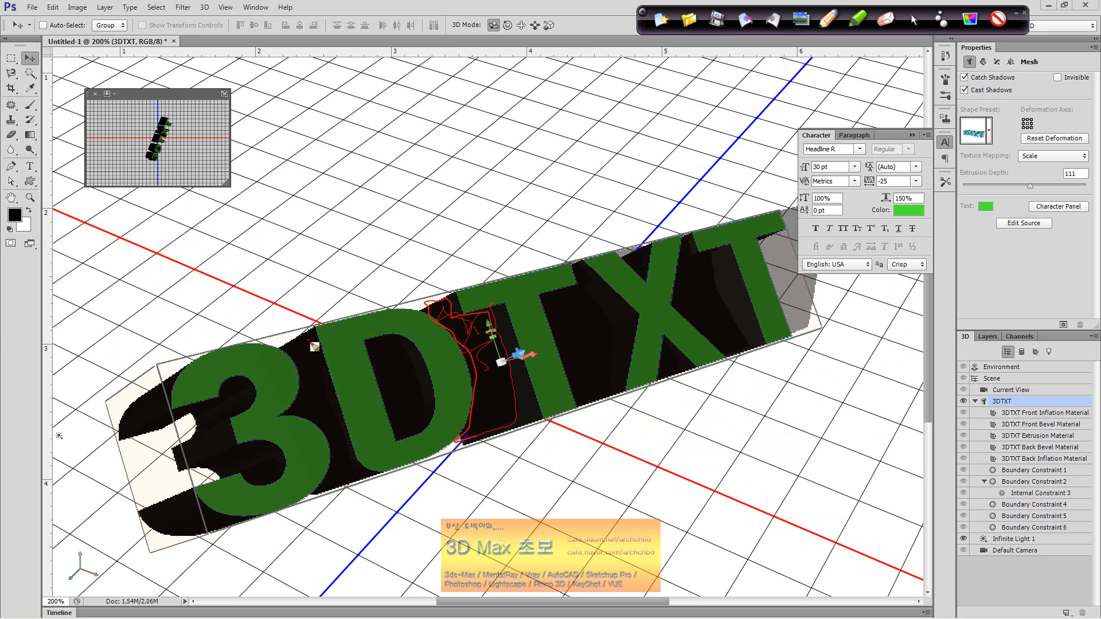
pyautogui.moveTo(311, 341)
pyautogui.mouseDown()
pyautogui.moveTo(337, 421)
pyautogui.moveTo(373, 473)
pyautogui.moveTo(320, 496)
pyautogui.moveTo(329, 467)
pyautogui.moveTo(285, 410)
pyautogui.moveTo(294, 366)
pyautogui.moveTo(275, 342)
pyautogui.moveTo(391, 343)
pyautogui.moveTo(415, 366)
pyautogui.moveTo(428, 407)
pyautogui.moveTo(418, 438)
pyautogui.moveTo(395, 426)
pyautogui.moveTo(366, 349)
pyautogui.moveTo(386, 376)
pyautogui.moveTo(407, 381)
pyautogui.moveTo(421, 418)
pyautogui.mouseUp()
pyautogui.moveTo(201, 415)
pyautogui.mouseDown()
pyautogui.moveTo(230, 393)
pyautogui.moveTo(224, 382)
pyautogui.moveTo(184, 409)
pyautogui.moveTo(180, 376)
pyautogui.moveTo(131, 430)
pyautogui.moveTo(175, 423)
pyautogui.moveTo(162, 411)
pyautogui.moveTo(169, 394)
pyautogui.mouseUp()
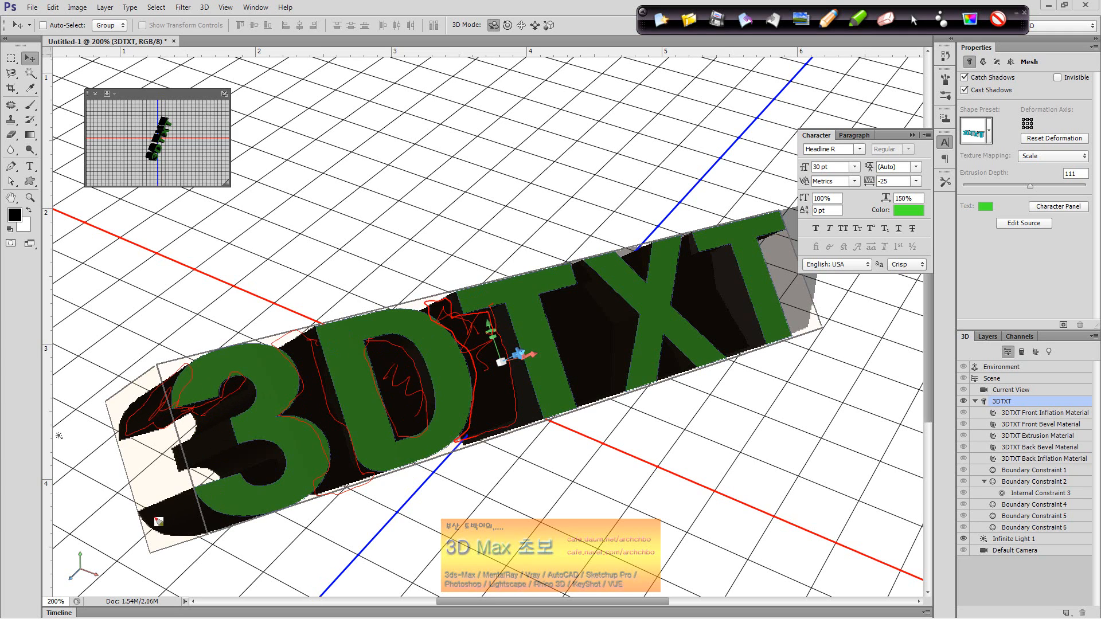
pyautogui.moveTo(141, 516)
pyautogui.mouseDown()
pyautogui.moveTo(179, 499)
pyautogui.moveTo(244, 539)
pyautogui.moveTo(143, 511)
pyautogui.moveTo(219, 517)
pyautogui.mouseUp()
pyautogui.moveTo(571, 268)
pyautogui.mouseDown()
pyautogui.moveTo(608, 402)
pyautogui.moveTo(564, 300)
pyautogui.moveTo(599, 359)
pyautogui.mouseUp()
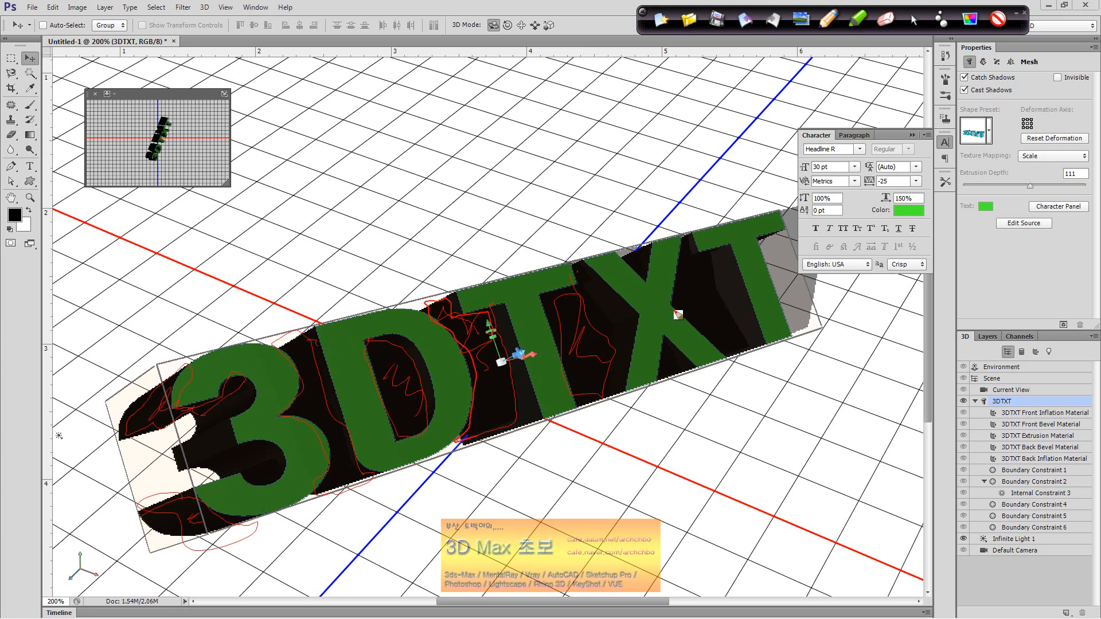
pyautogui.moveTo(696, 235)
pyautogui.mouseDown()
pyautogui.moveTo(675, 268)
pyautogui.moveTo(686, 319)
pyautogui.moveTo(730, 361)
pyautogui.moveTo(727, 320)
pyautogui.moveTo(704, 301)
pyautogui.moveTo(693, 267)
pyautogui.moveTo(650, 256)
pyautogui.moveTo(643, 273)
pyautogui.moveTo(639, 264)
pyautogui.moveTo(654, 297)
pyautogui.mouseUp()
pyautogui.moveTo(664, 354); pyautogui.dragTo(693, 379)
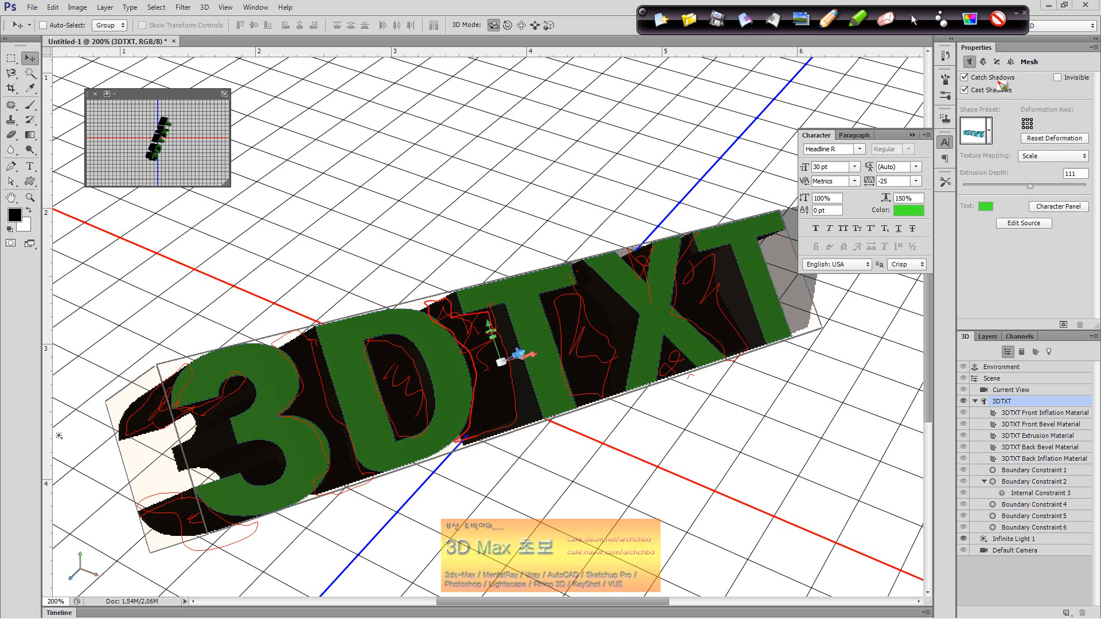
pyautogui.click(660, 19)
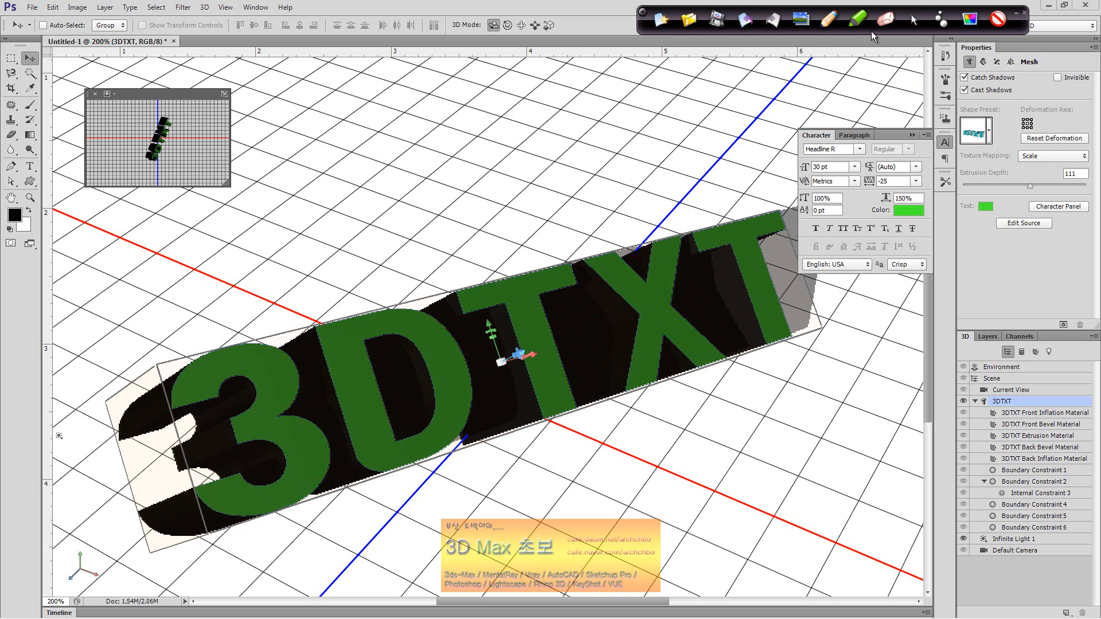
pyautogui.click(913, 20)
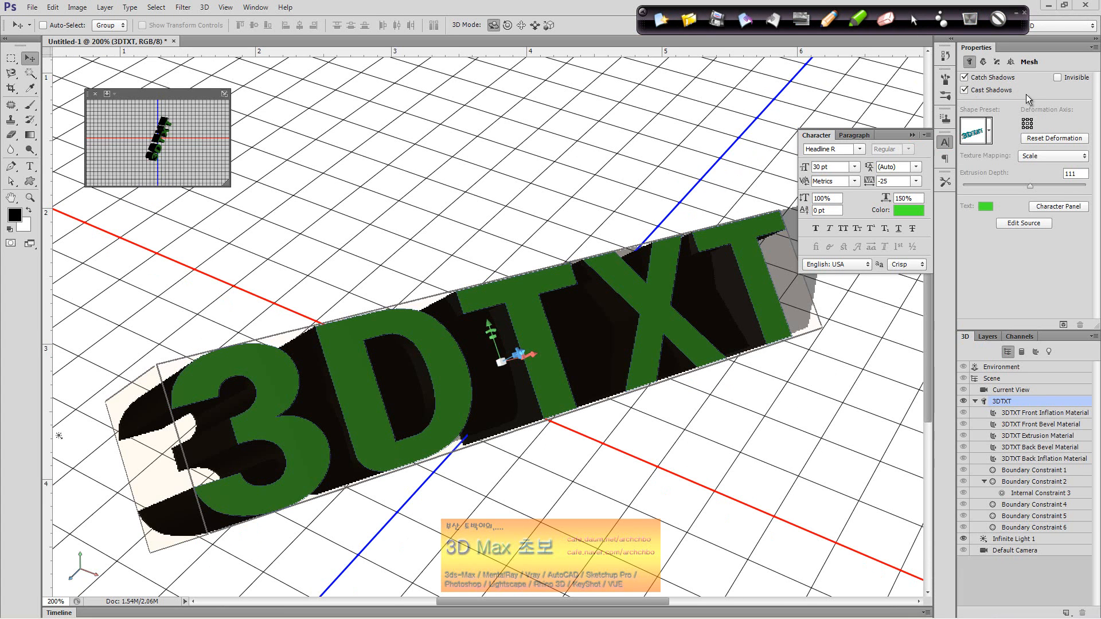
# - Reposition and rotate the 3DTXT mesh so the tops of the extruded letters show, and roll it about its center
pyautogui.moveTo(638, 220); pyautogui.dragTo(839, 326)
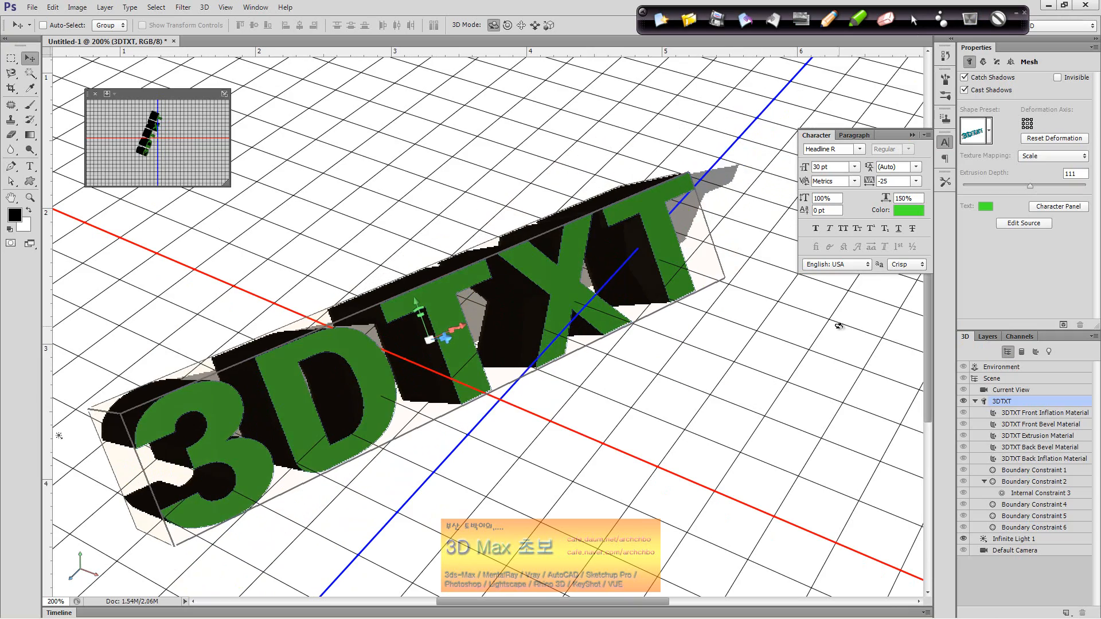
pyautogui.moveTo(491, 76); pyautogui.dragTo(681, 162)
pyautogui.moveTo(198, 351); pyautogui.dragTo(115, 384)
pyautogui.moveTo(918, 382); pyautogui.dragTo(820, 320)
pyautogui.rightClick(779, 325)
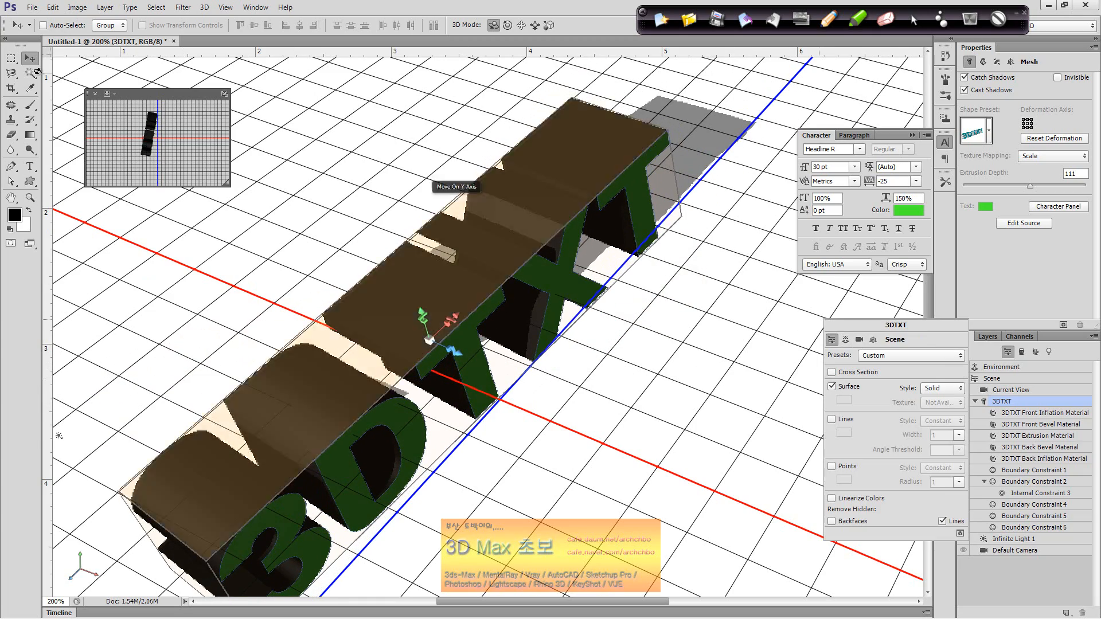
pyautogui.click(32, 58)
pyautogui.scroll(-2, 571, 170)
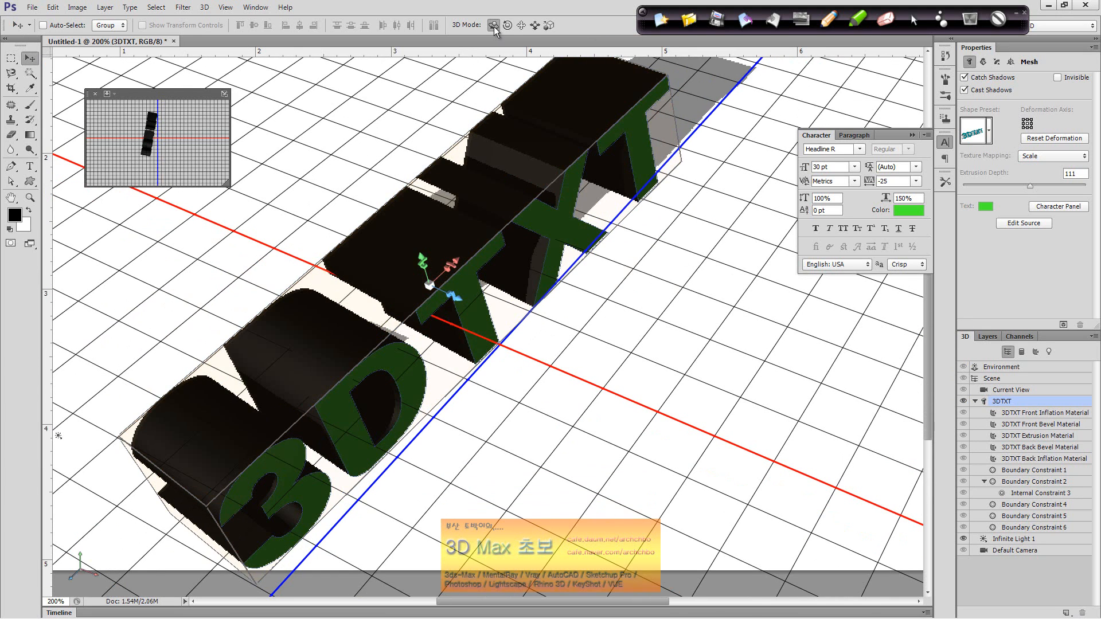
pyautogui.moveTo(735, 109); pyautogui.dragTo(850, 160)
# - Toggle Cast Shadows off and on for the 3DTXT mesh to compare its shadow, leaving it enabled
pyautogui.click(1000, 91)
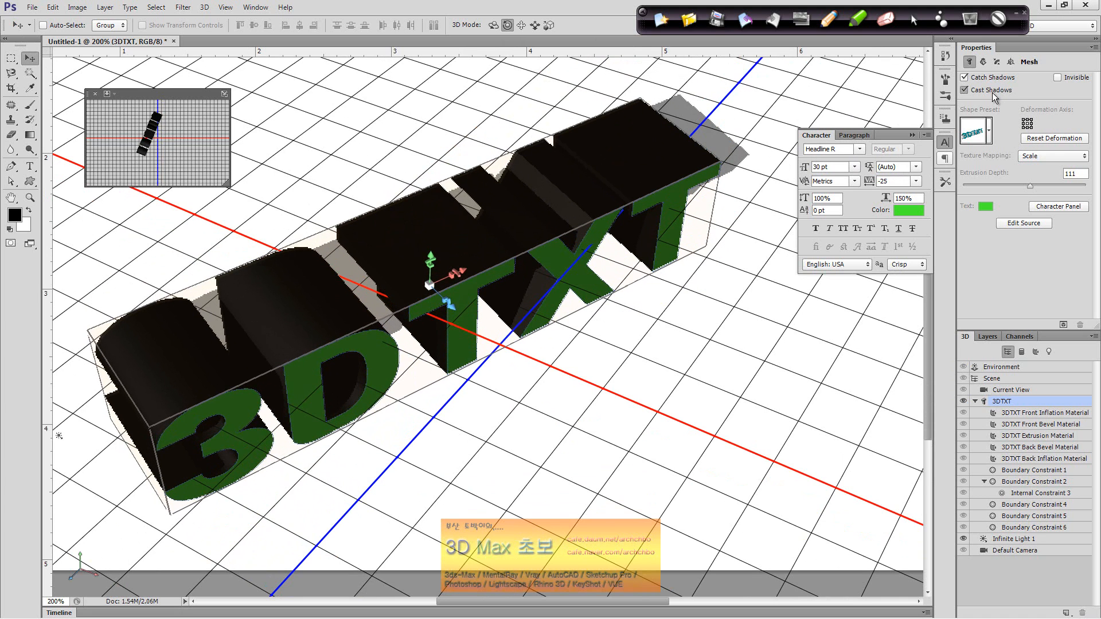
pyautogui.click(1000, 91)
pyautogui.click(1000, 92)
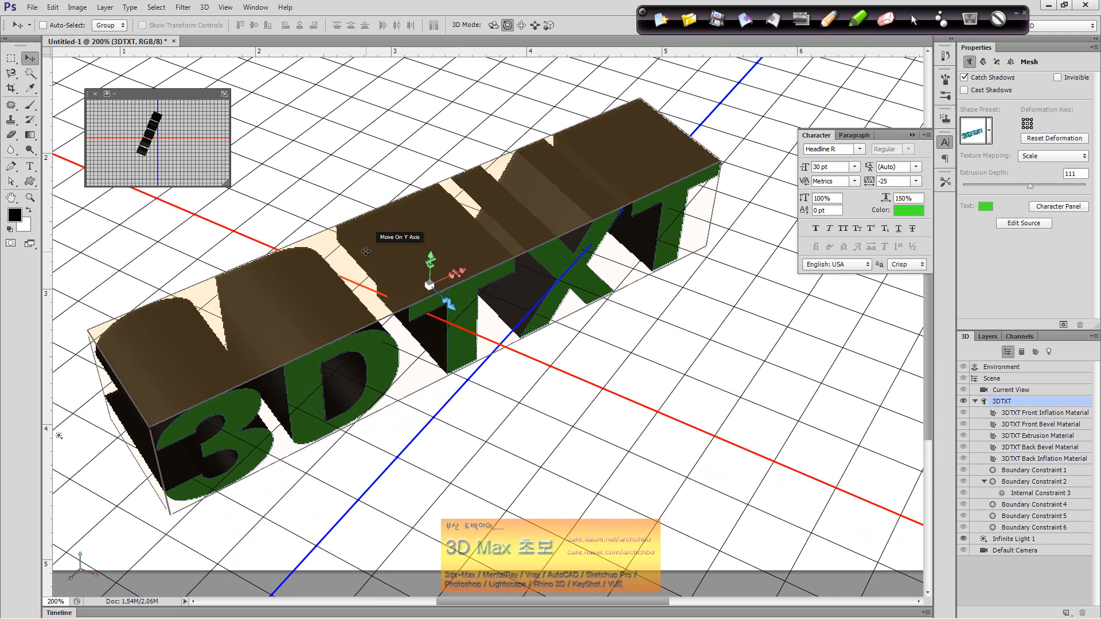
pyautogui.click(997, 92)
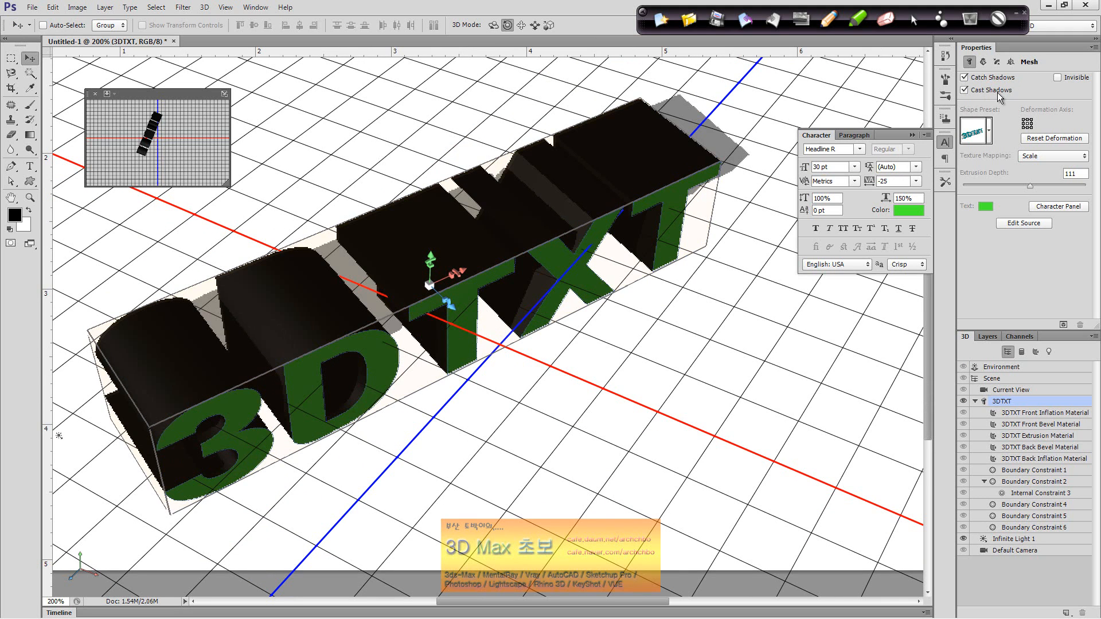
pyautogui.click(997, 90)
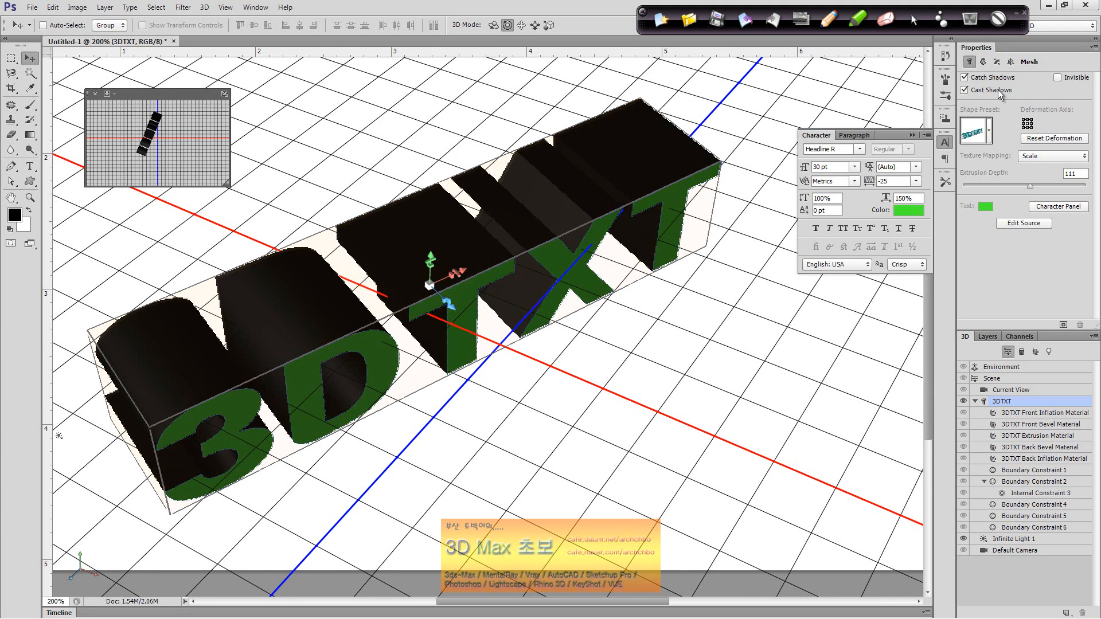
pyautogui.click(998, 90)
pyautogui.click(998, 90)
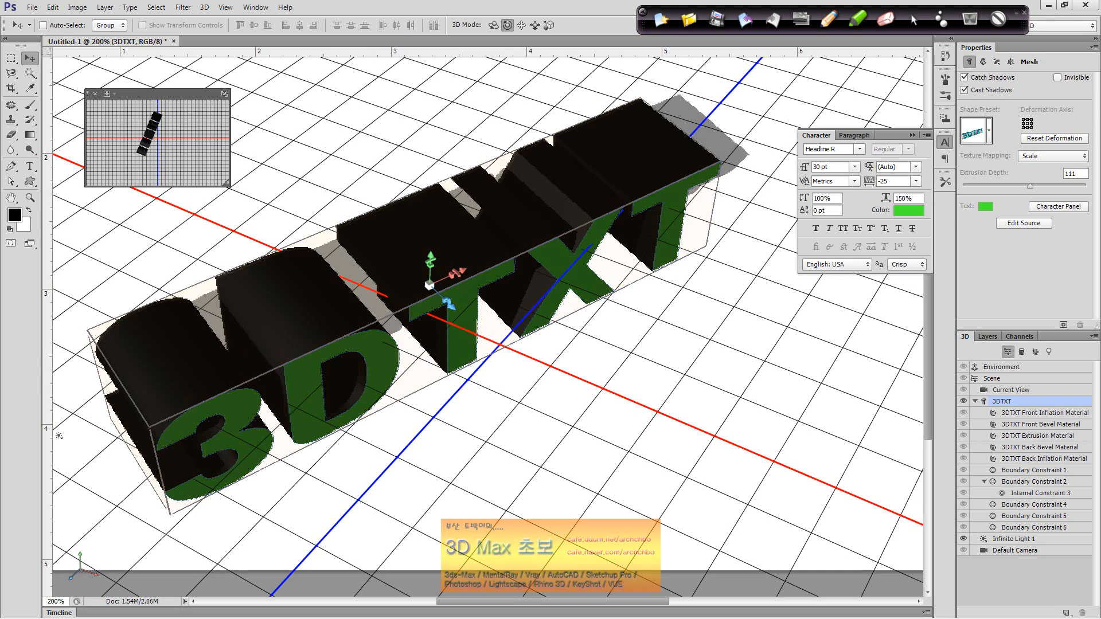
# - Toggle the Invisible option on and off for the 3DTXT mesh, leaving the letters visible
pyautogui.click(1057, 77)
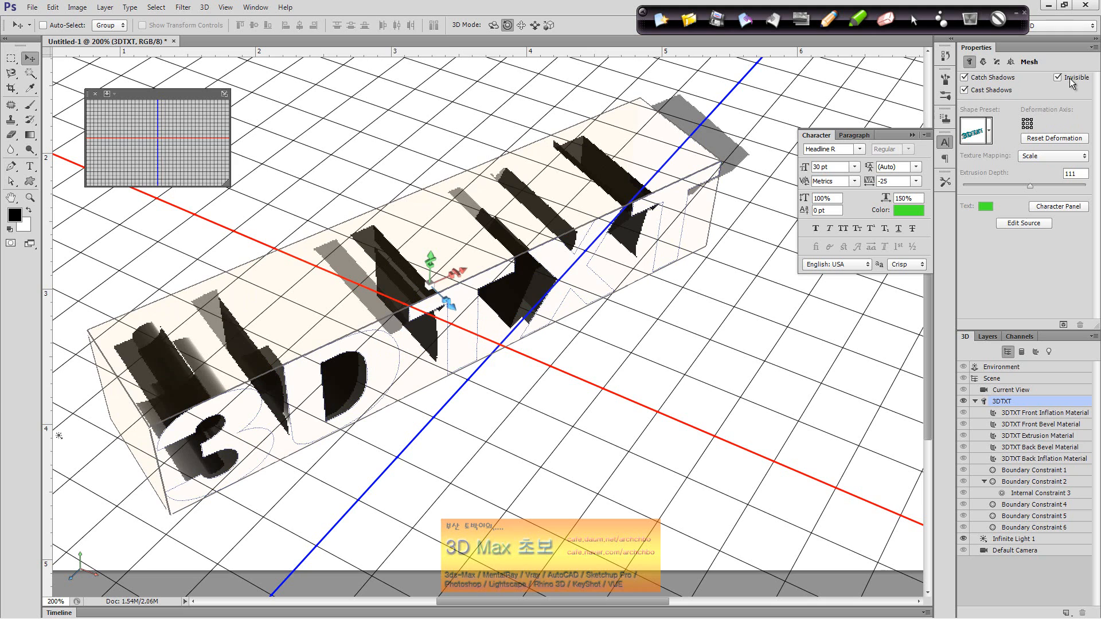
pyautogui.click(1069, 79)
pyautogui.click(1069, 80)
pyautogui.click(1069, 80)
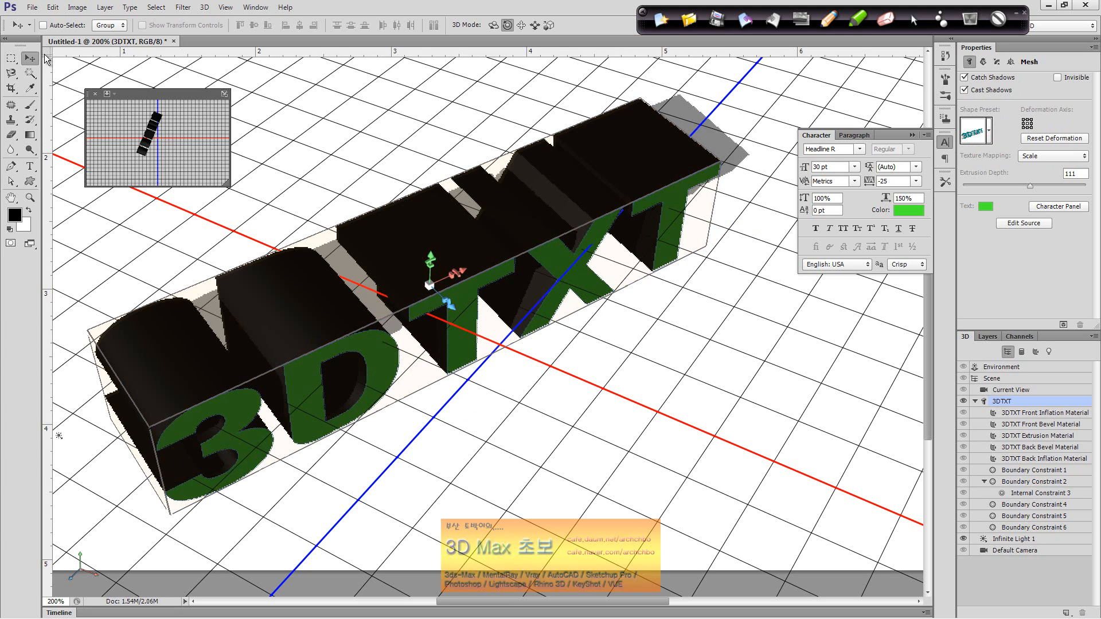
# - Try the Bevel shape preset and an inflated shape preset on the 3DTXT mesh
pyautogui.click(383, 348)
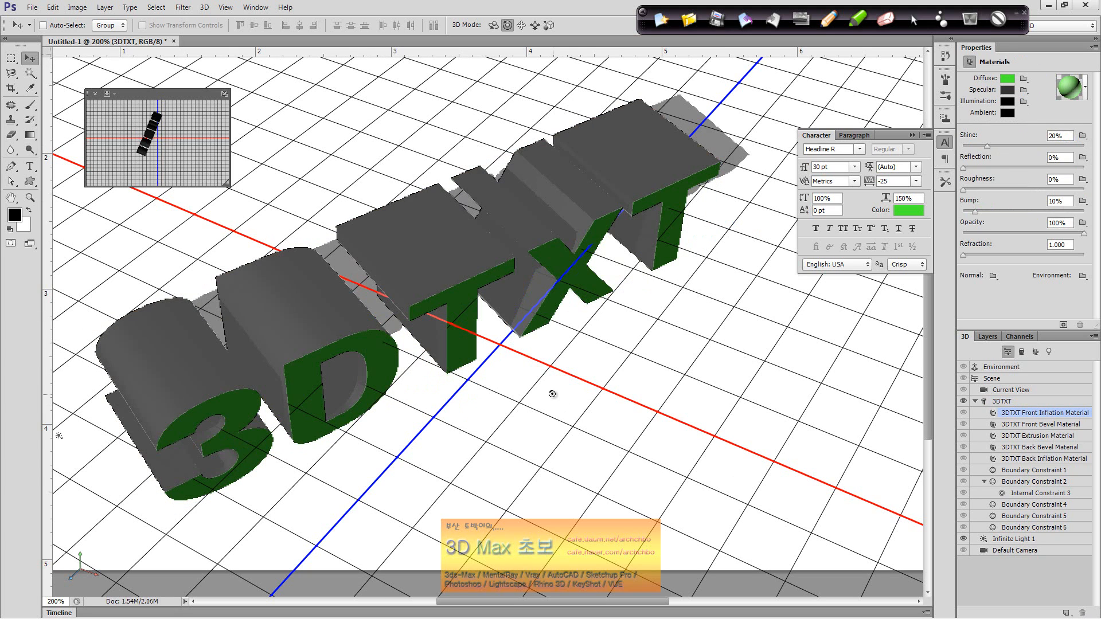
pyautogui.click(584, 390)
pyautogui.click(454, 337)
pyautogui.click(988, 135)
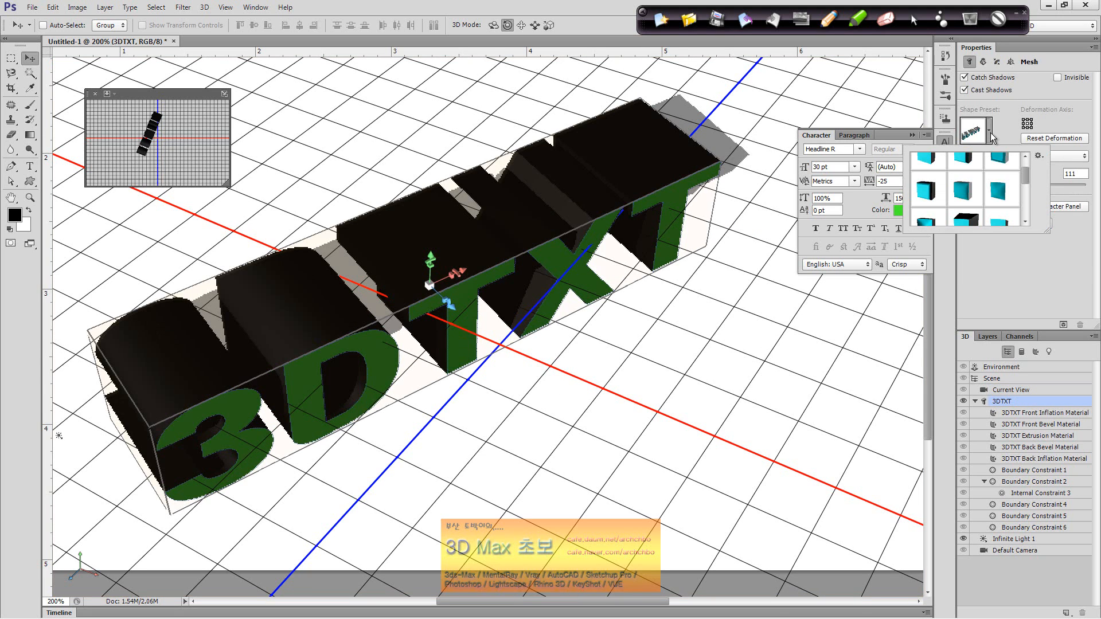
pyautogui.moveTo(1026, 177); pyautogui.dragTo(1026, 156)
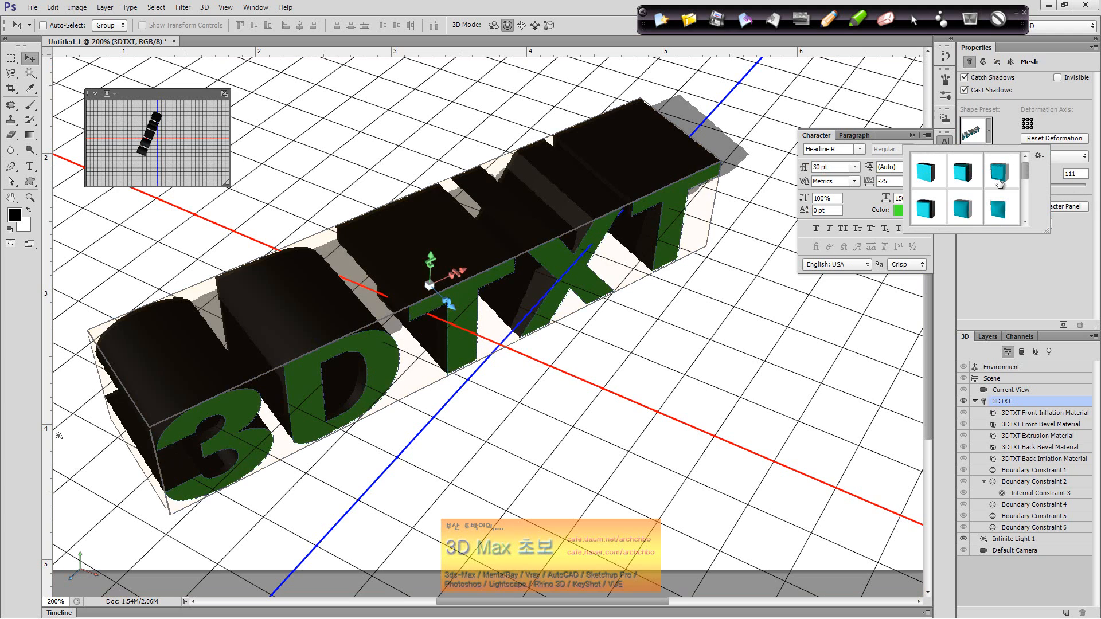
pyautogui.click(964, 179)
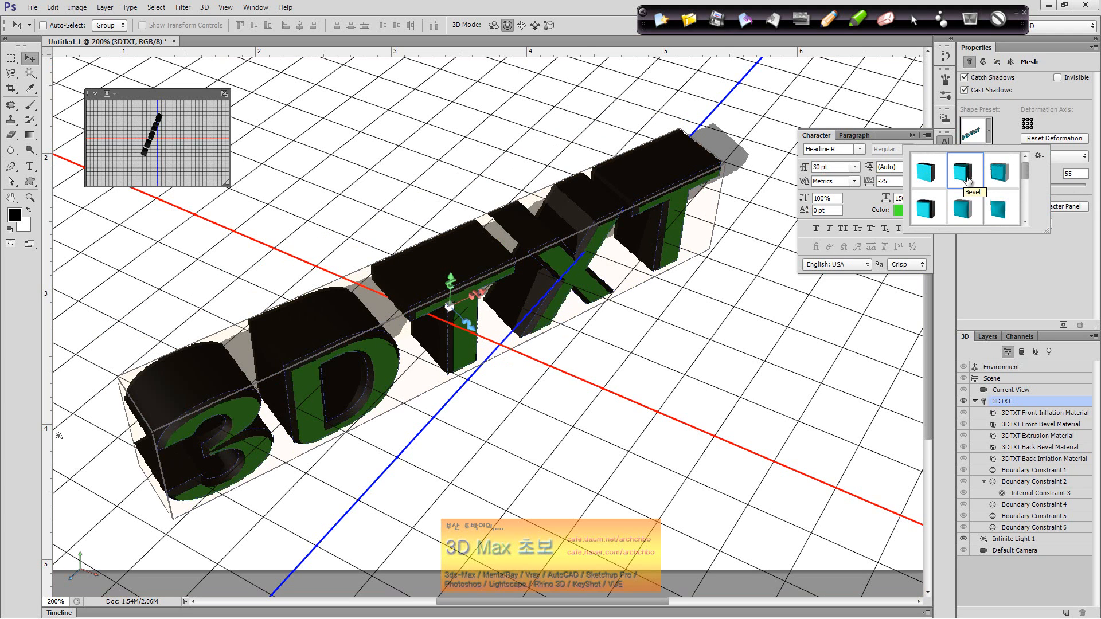
pyautogui.click(1012, 179)
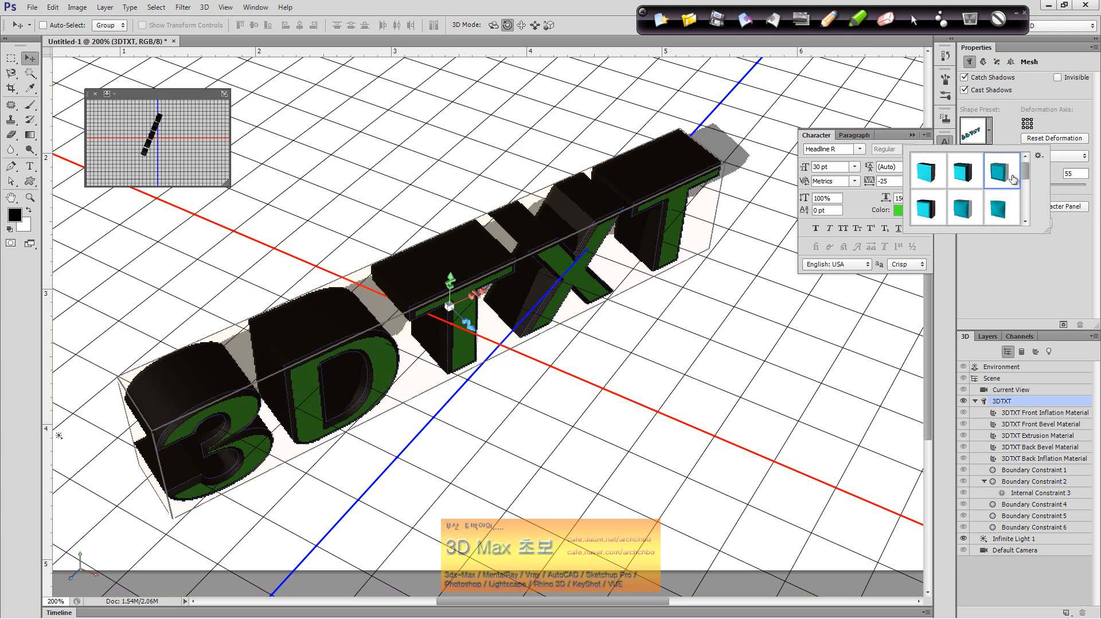
pyautogui.click(932, 212)
pyautogui.click(995, 211)
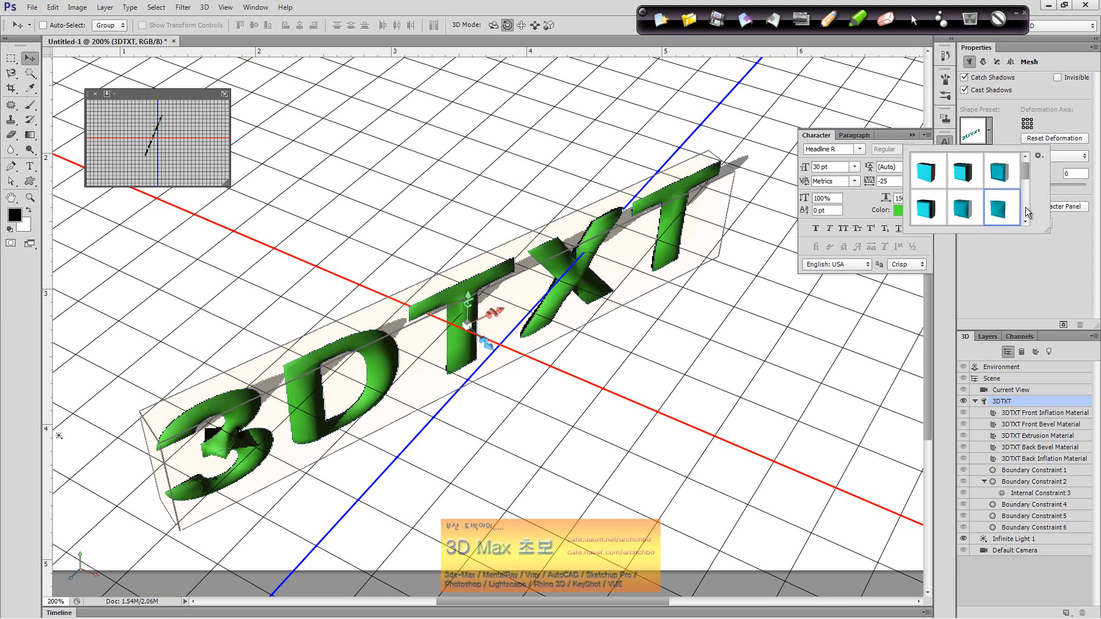
# - Try the Taper Shrink preset and further shape presets from lower in the preset list on the 3DTXT mesh
pyautogui.scroll(-3, 1025, 218)
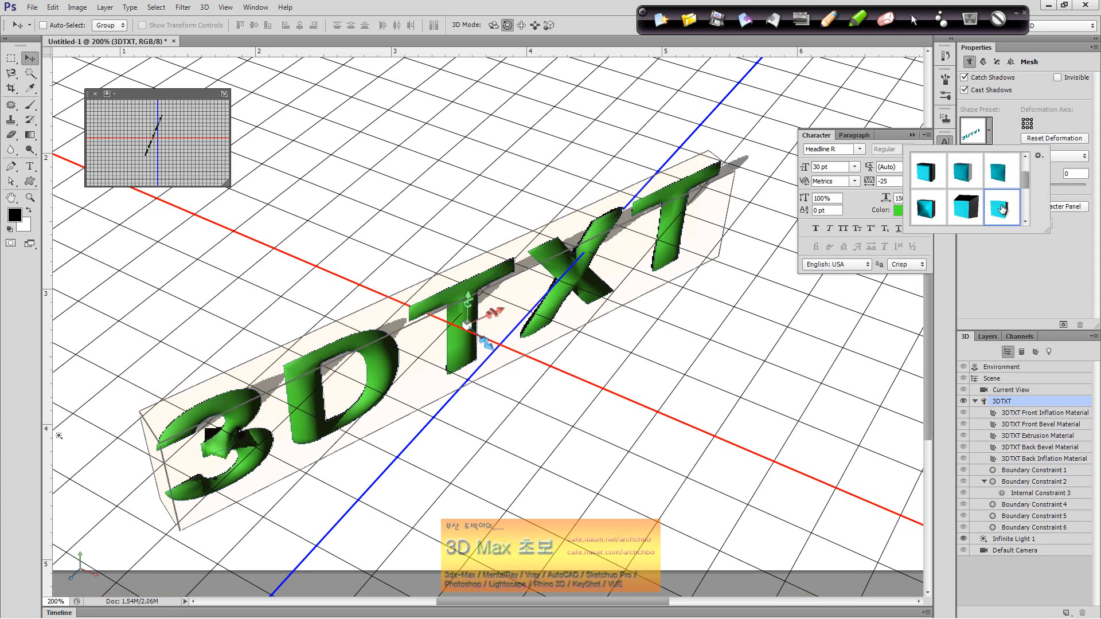
pyautogui.click(1002, 210)
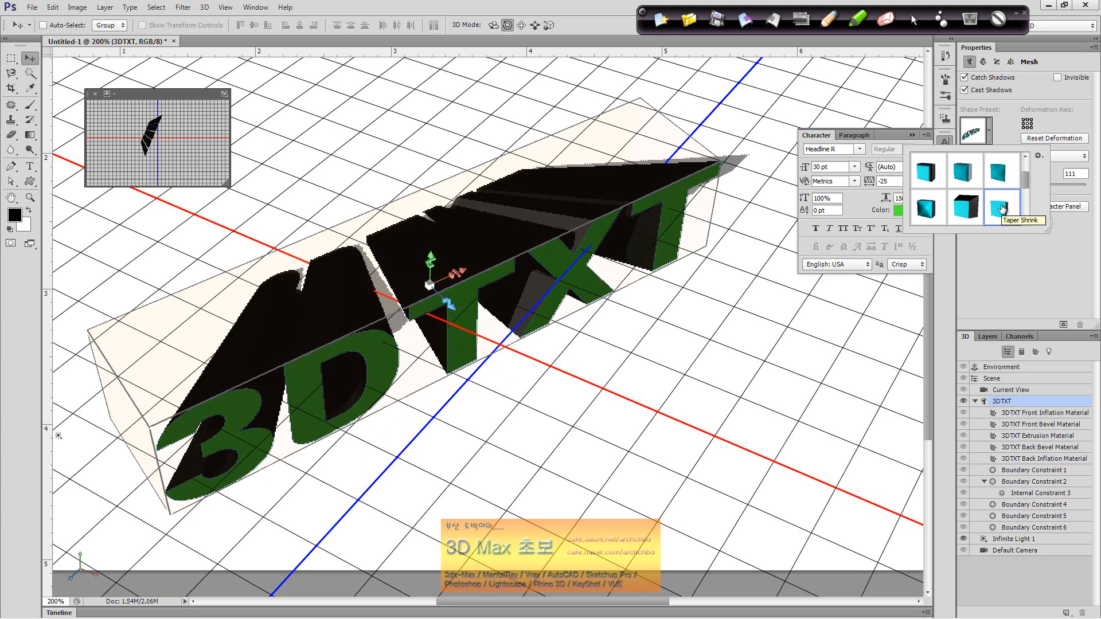
pyautogui.click(1025, 222)
pyautogui.click(1025, 222)
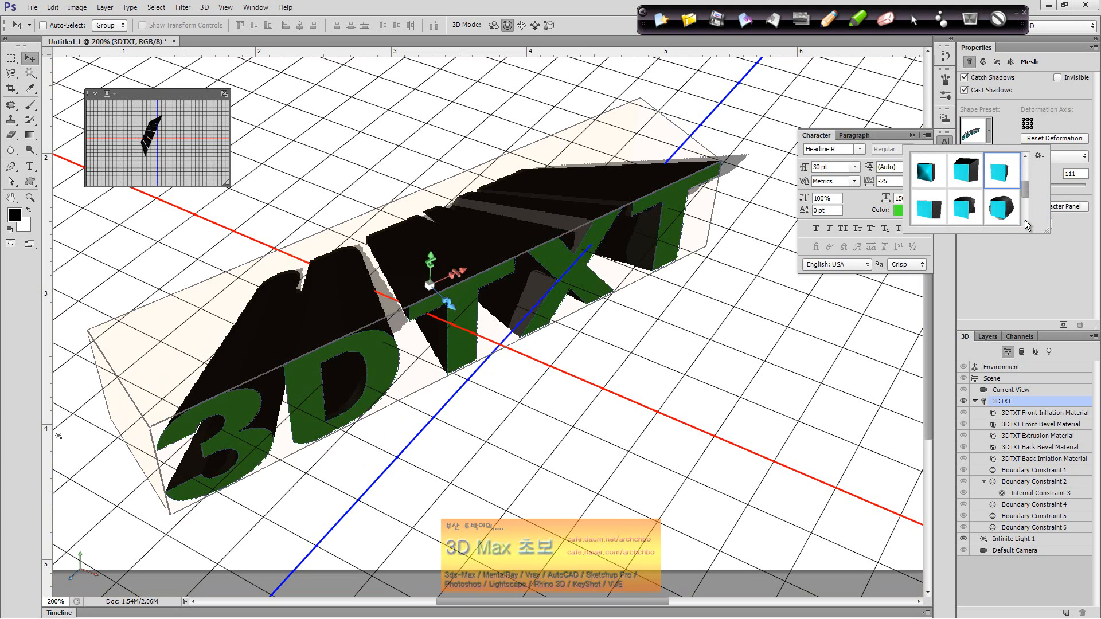
pyautogui.click(965, 207)
pyautogui.click(929, 207)
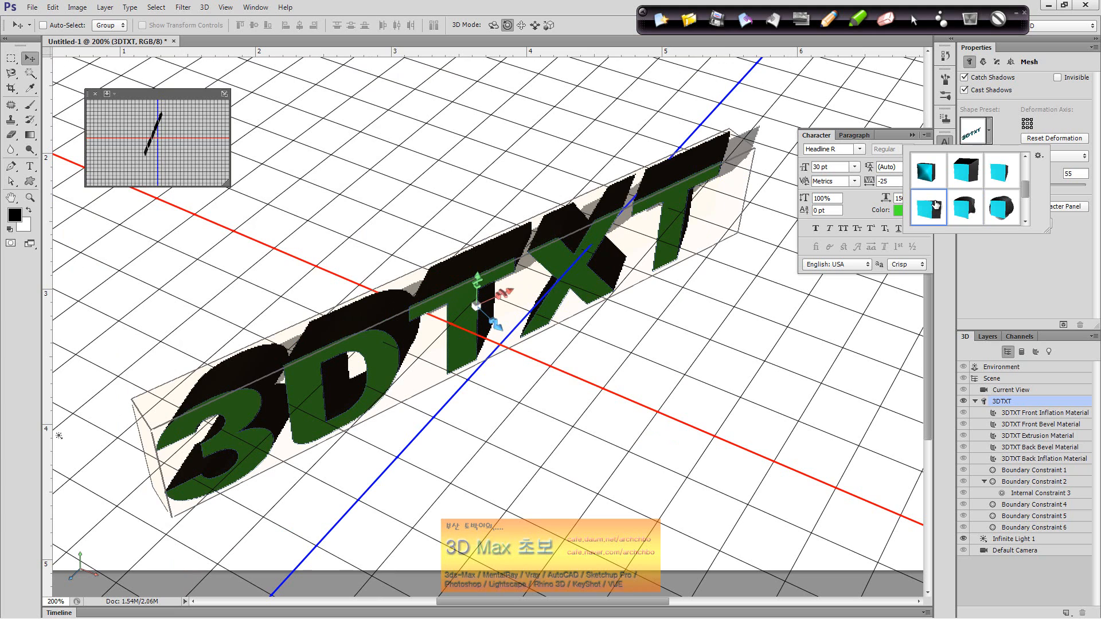
# - Try another inflated preset and the Bevel preset again, and reset the 3DTXT mesh's deformation
pyautogui.click(934, 184)
pyautogui.scroll(3, 952, 183)
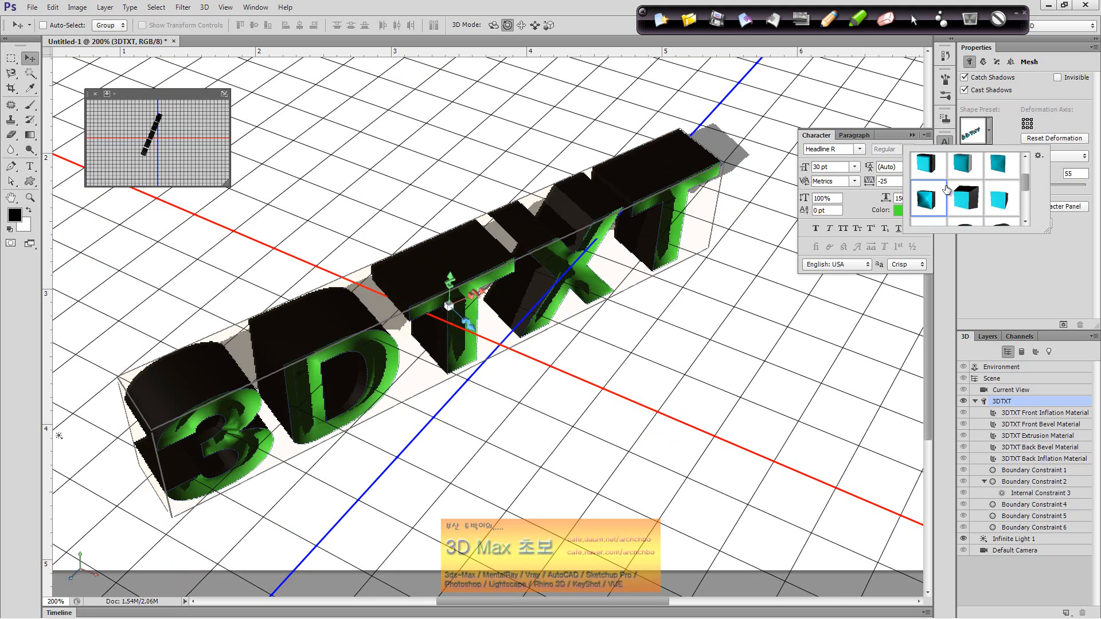
pyautogui.click(968, 163)
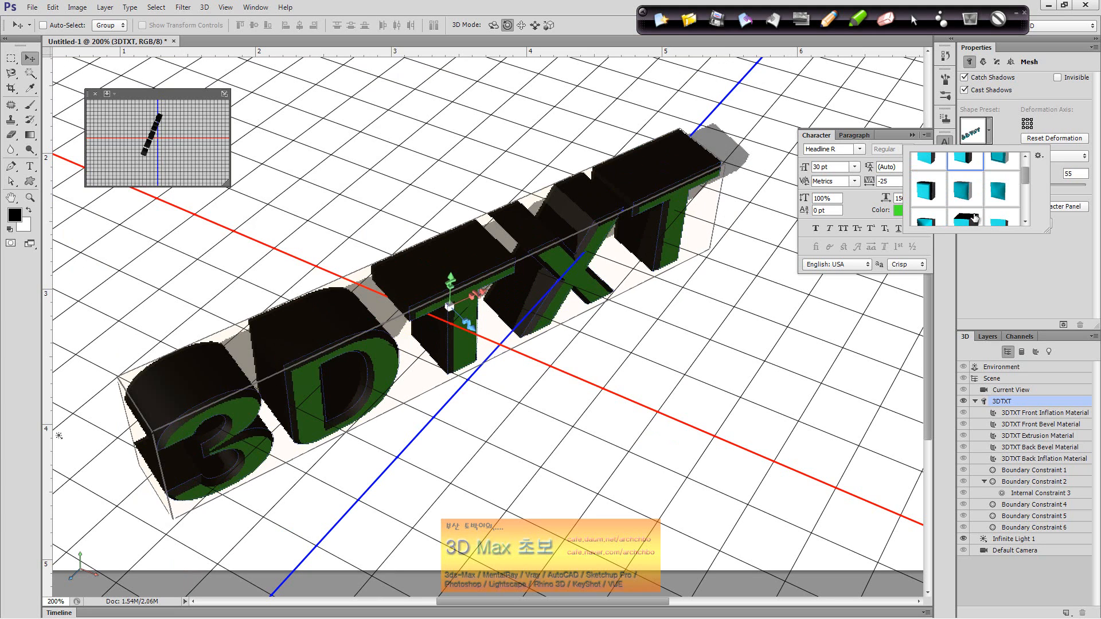
pyautogui.click(1074, 255)
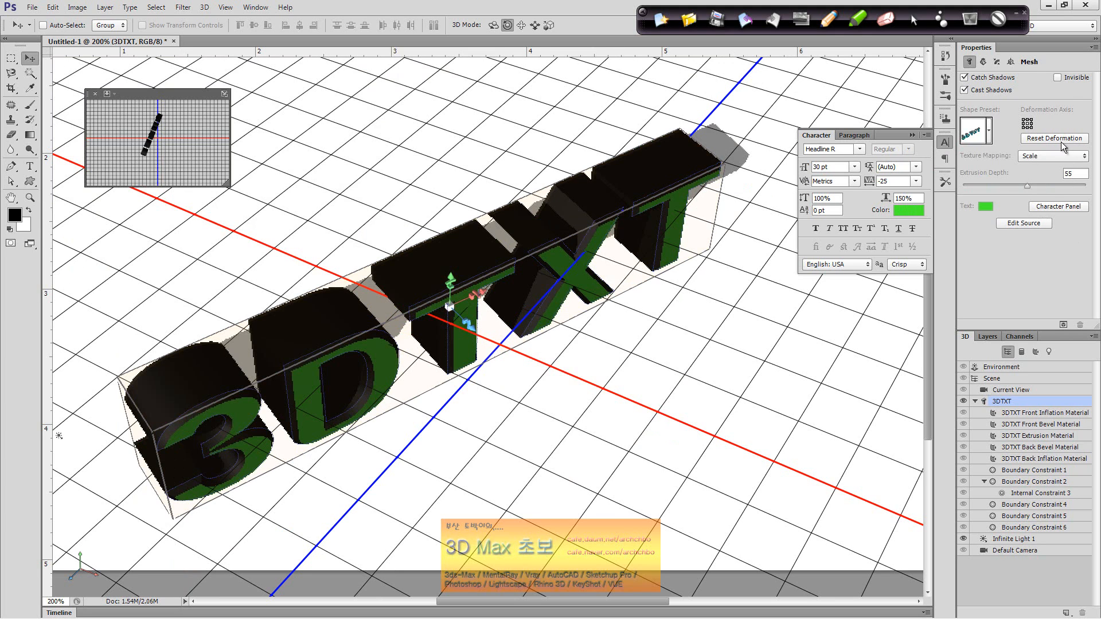
pyautogui.click(1065, 143)
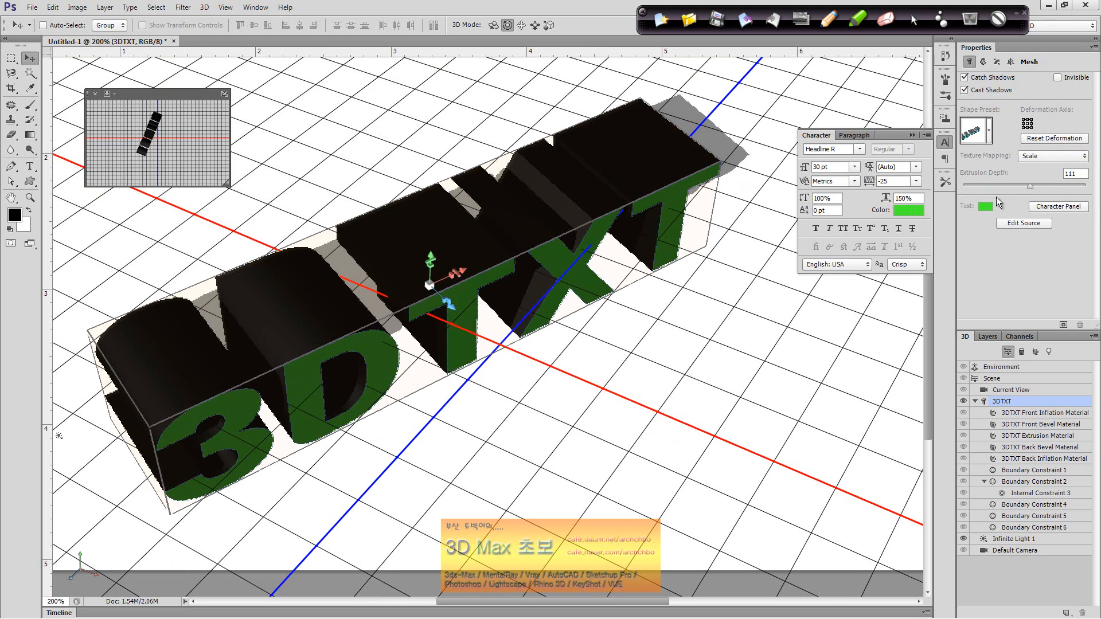
# - Change the 3D text color to purple ab30f2 and collapse the character settings
pyautogui.click(984, 209)
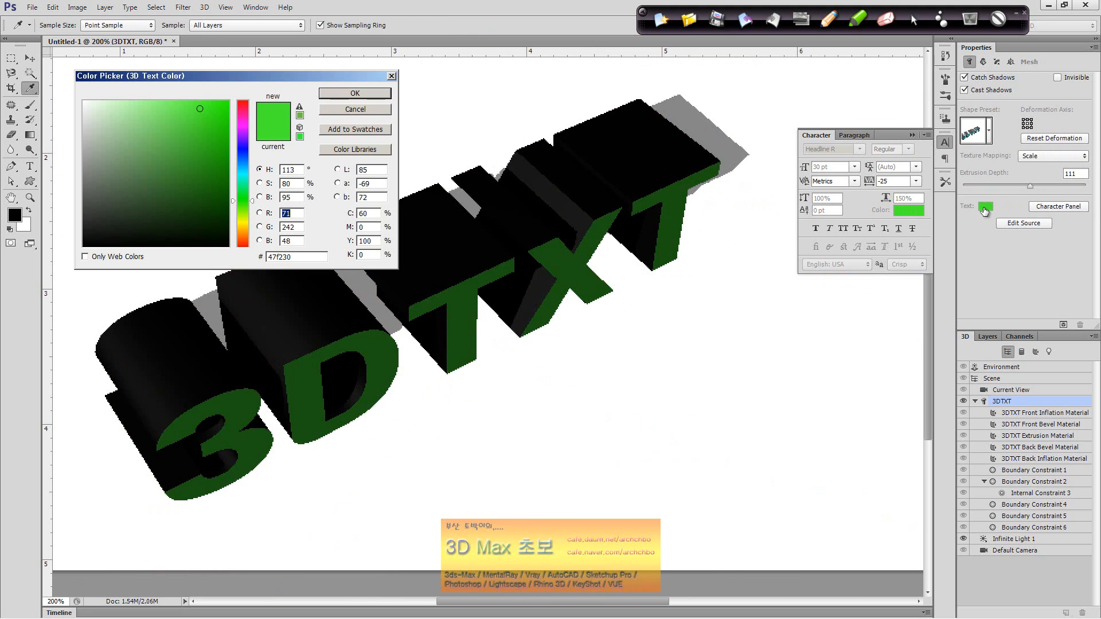
pyautogui.moveTo(243, 148); pyautogui.dragTo(253, 133)
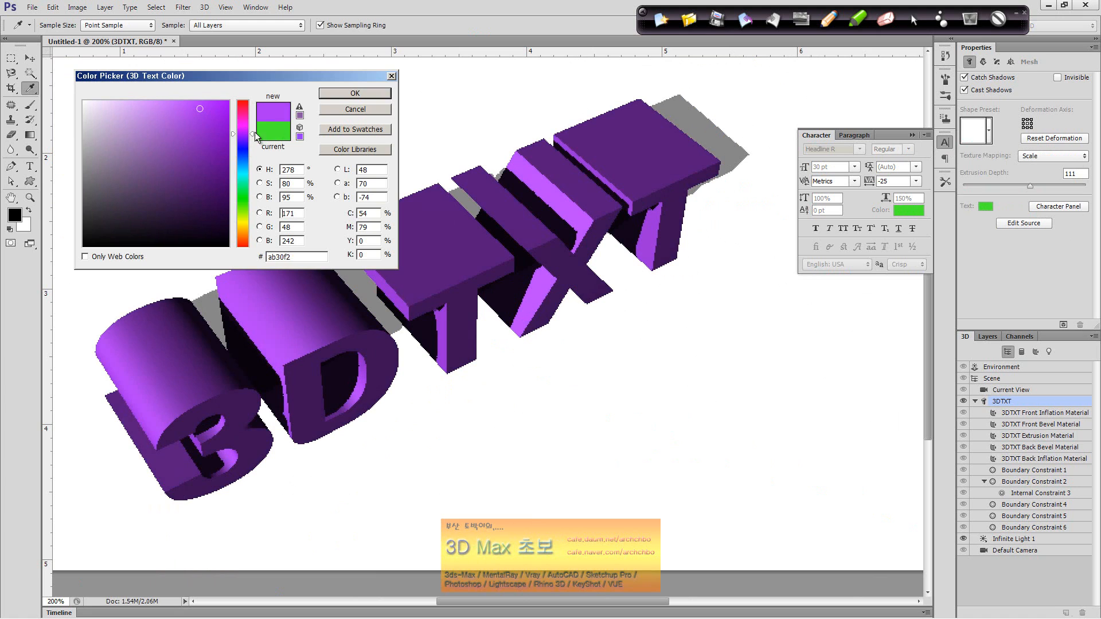
pyautogui.click(356, 95)
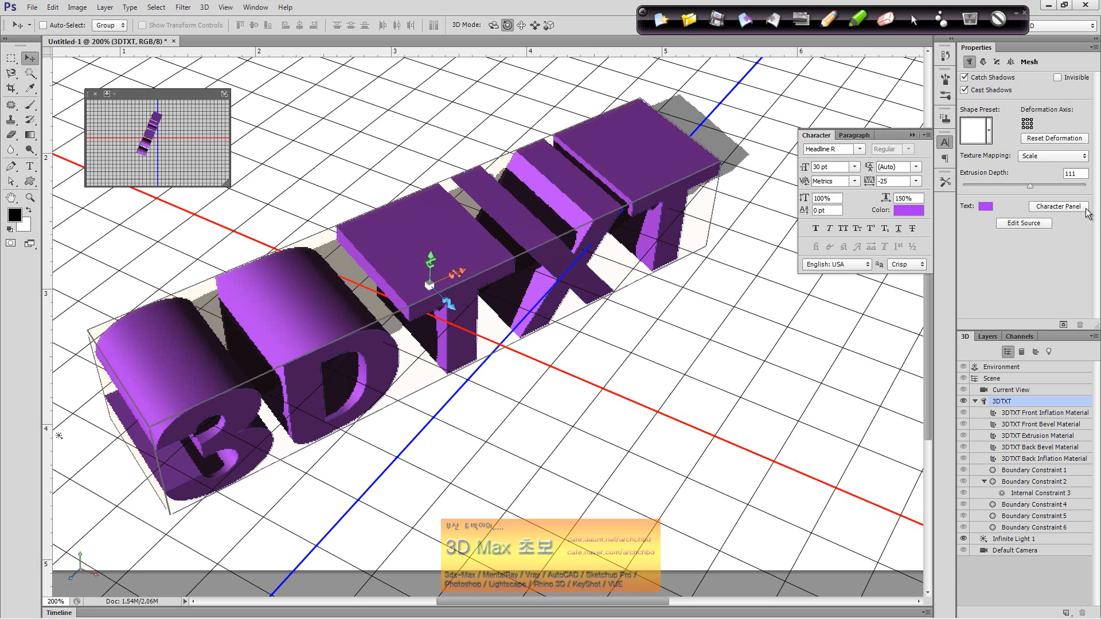
pyautogui.click(911, 134)
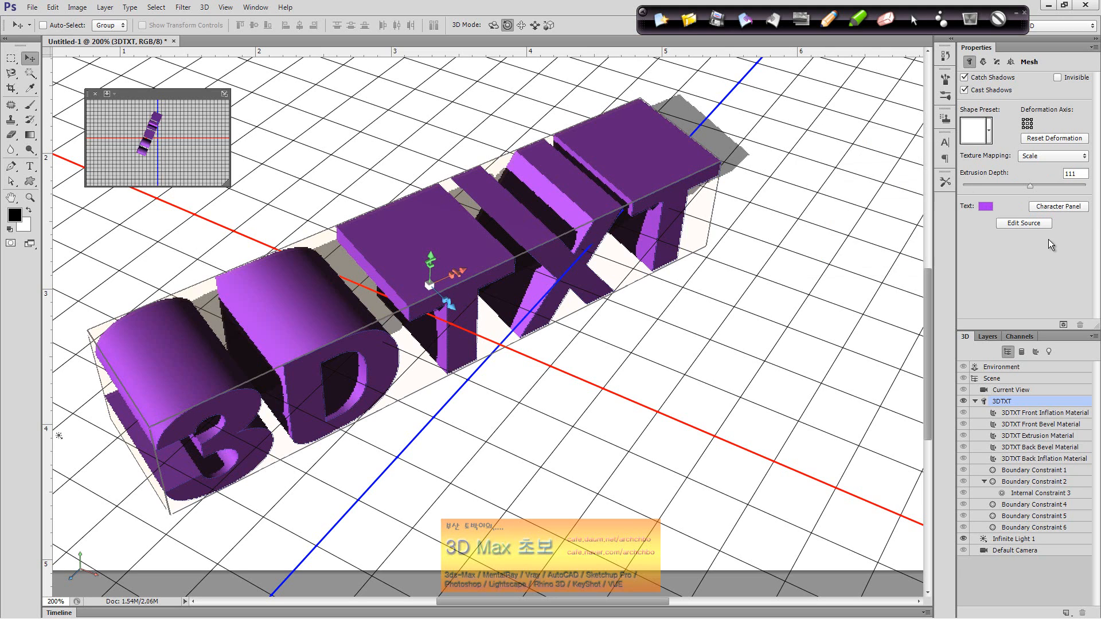
# - Open the mesh's source text for editing and insert an E before the X so it reads 3DTEXT
pyautogui.click(1034, 225)
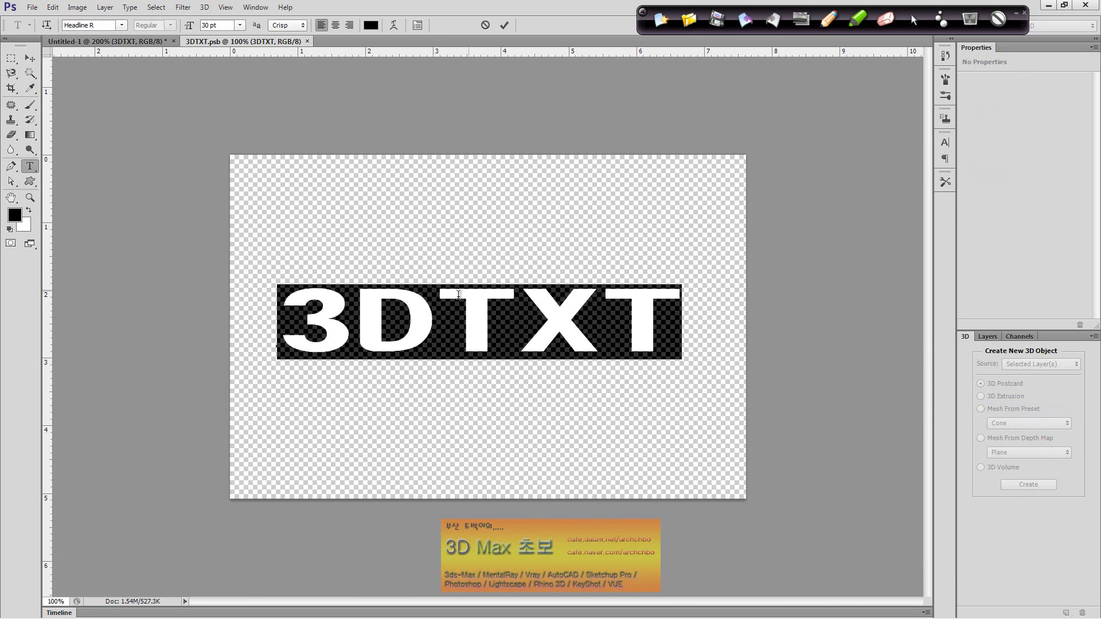
pyautogui.click(504, 315)
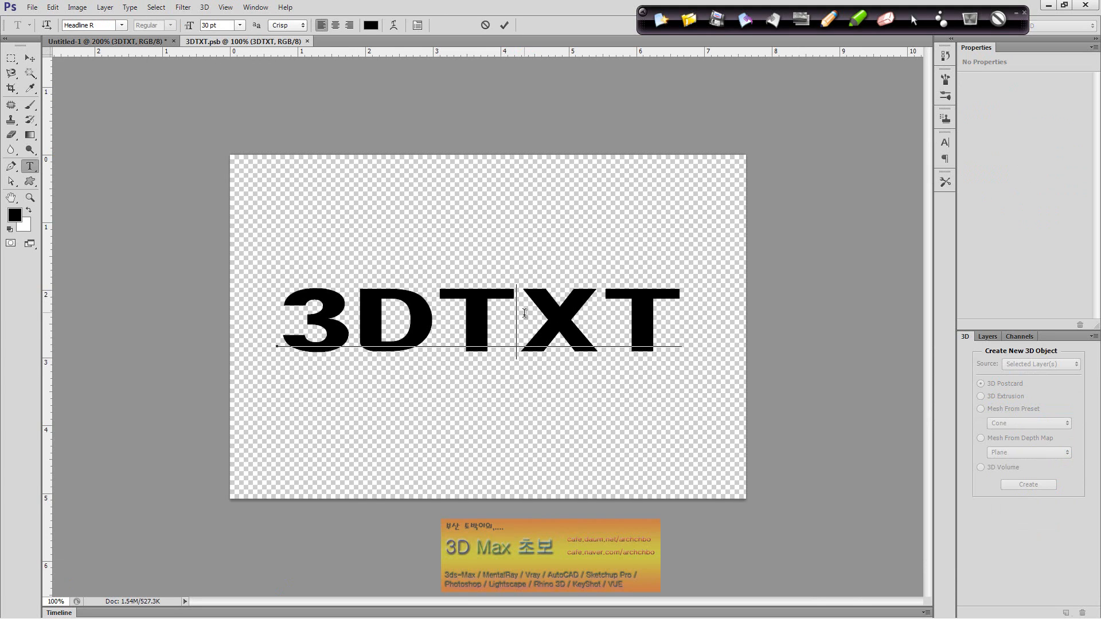
pyautogui.write('E')
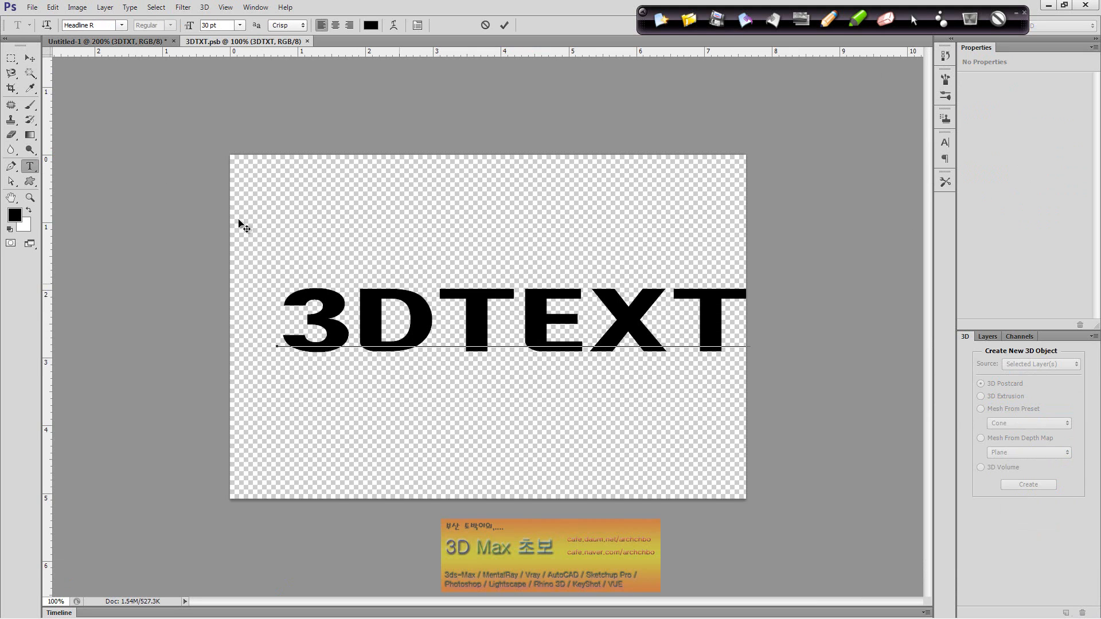
# - Move the 3DTEXT lettering so that the whole word fits inside the source canvas
pyautogui.click(30, 58)
pyautogui.moveTo(544, 336); pyautogui.dragTo(521, 334)
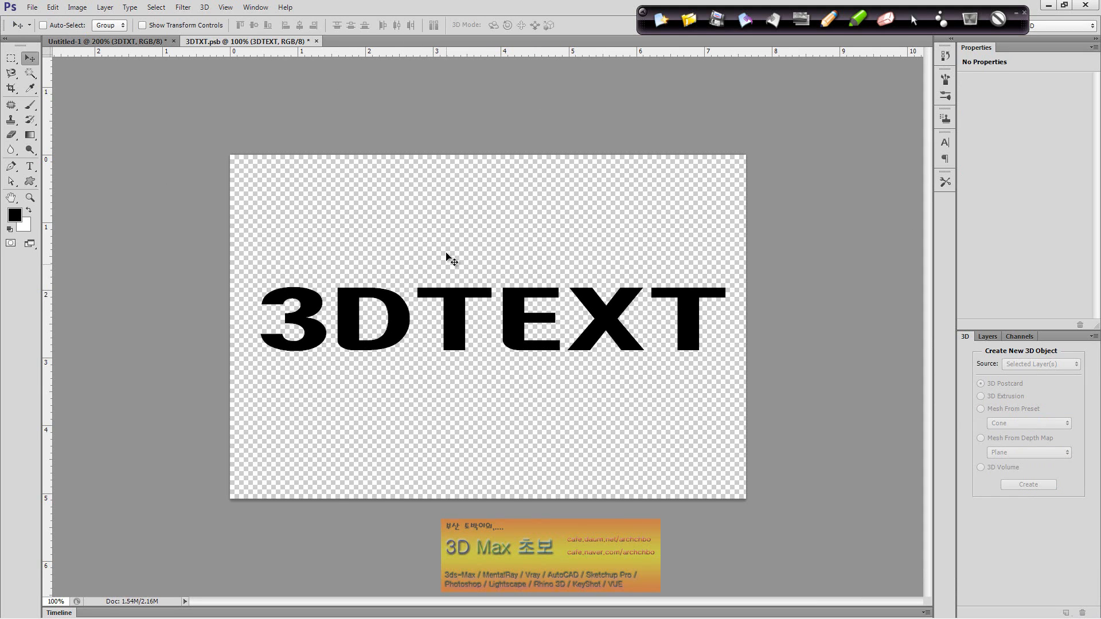
pyautogui.moveTo(447, 253); pyautogui.dragTo(448, 248)
pyautogui.moveTo(360, 307); pyautogui.dragTo(356, 320)
# - Commit the source text and close 3DTXT.psb, saving the changes to update the 3D object
pyautogui.click(33, 166)
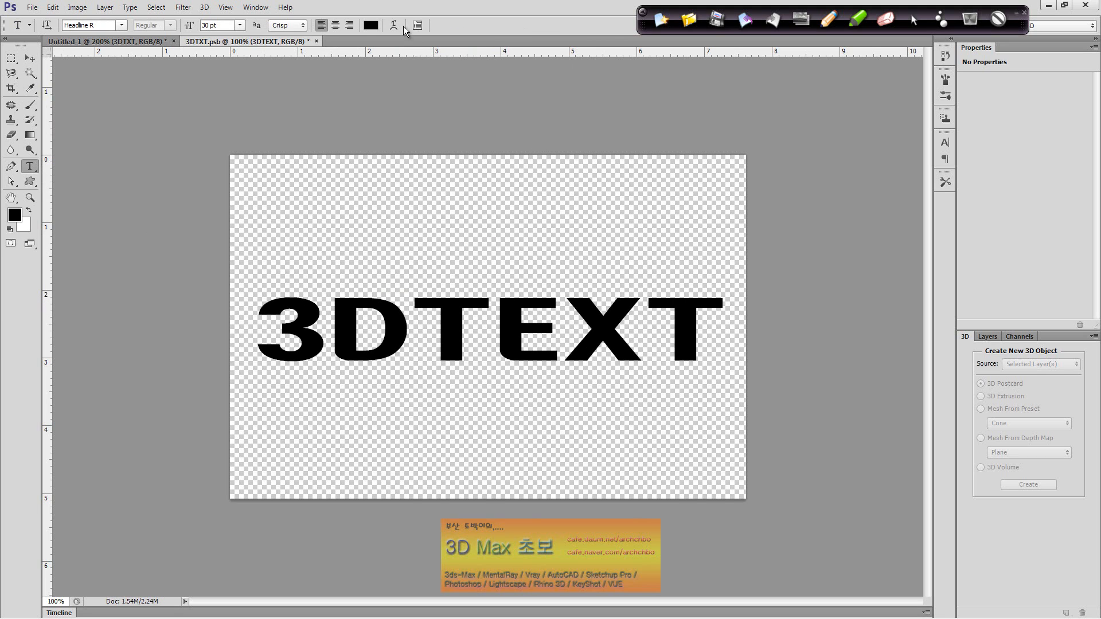
pyautogui.click(445, 328)
pyautogui.click(505, 25)
pyautogui.click(316, 41)
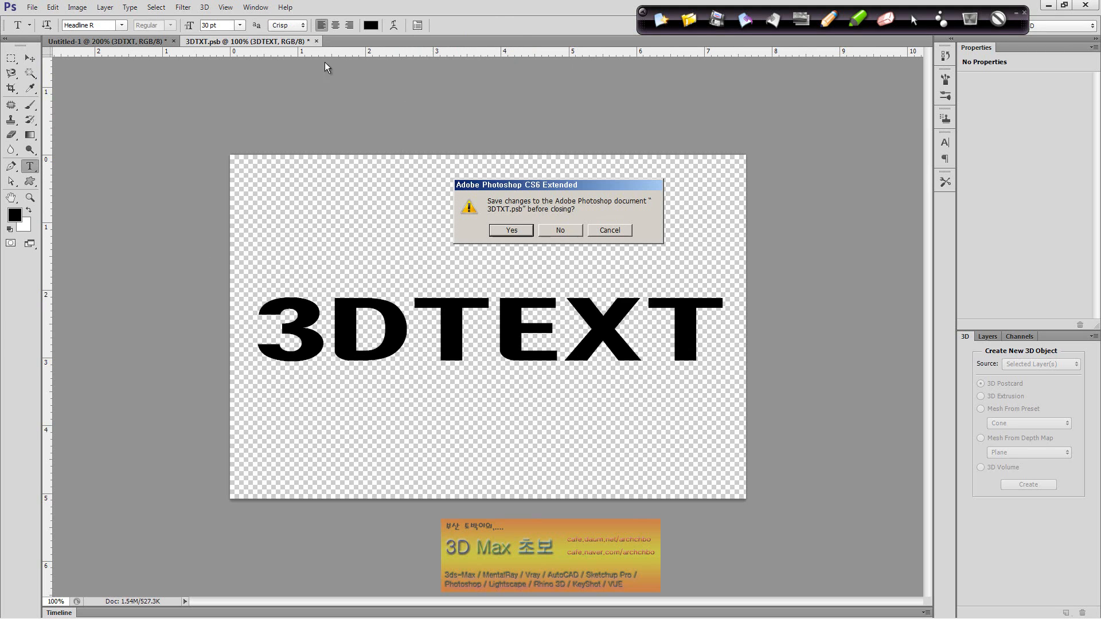
pyautogui.click(522, 230)
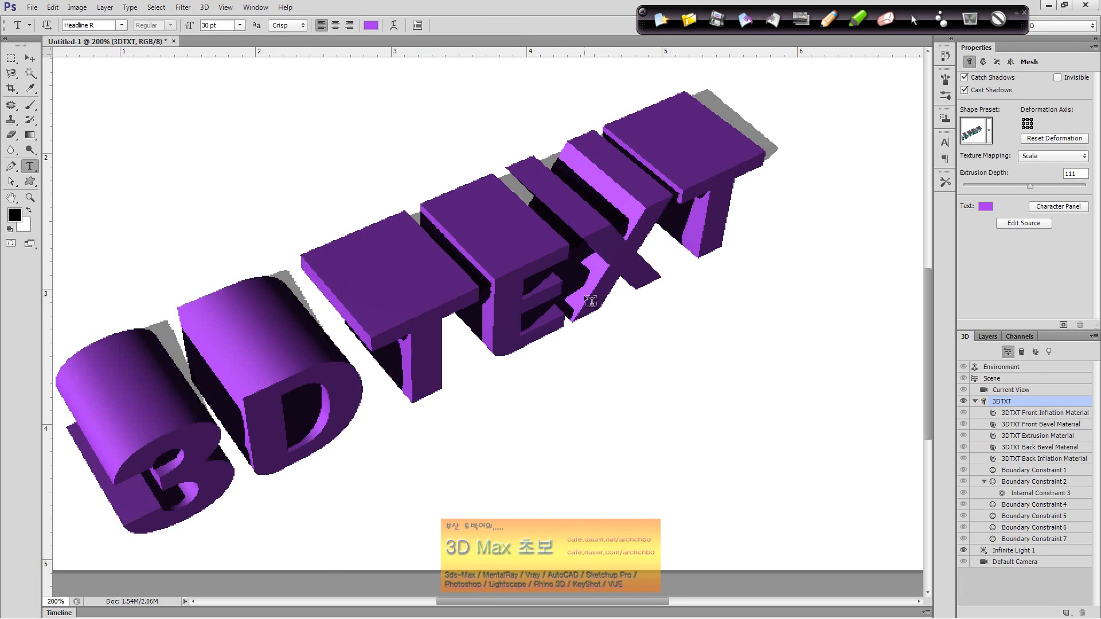
# - Compare selecting the whole mesh with selecting its Front Inflation and Extrusion materials, finishing on the Front Inflation Material
pyautogui.click(30, 58)
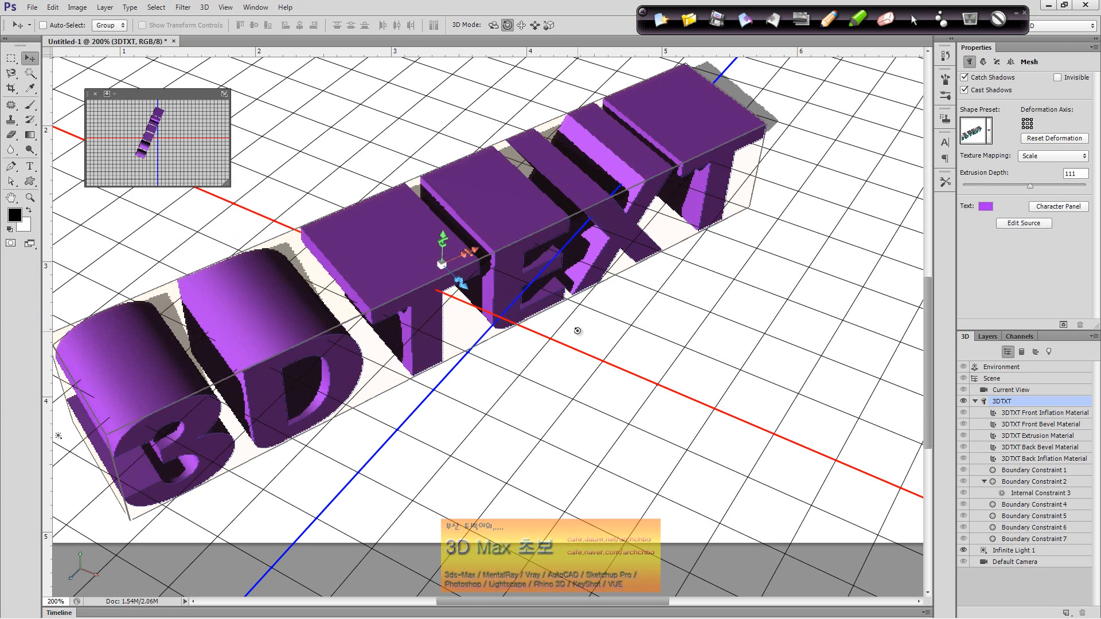
pyautogui.click(442, 336)
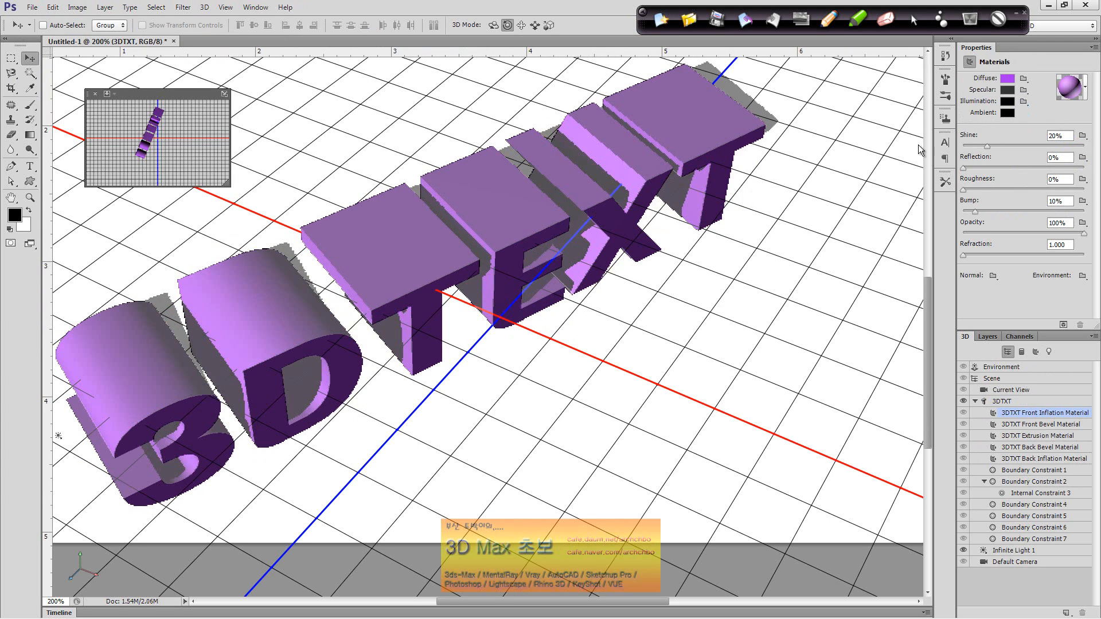
pyautogui.click(709, 376)
pyautogui.click(451, 270)
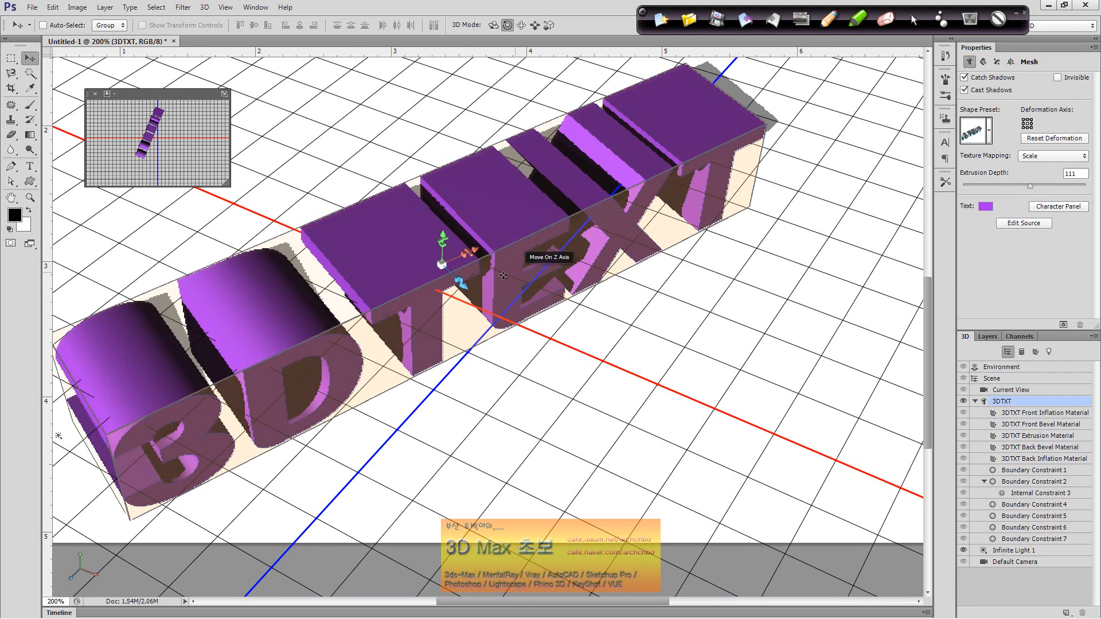
pyautogui.click(536, 270)
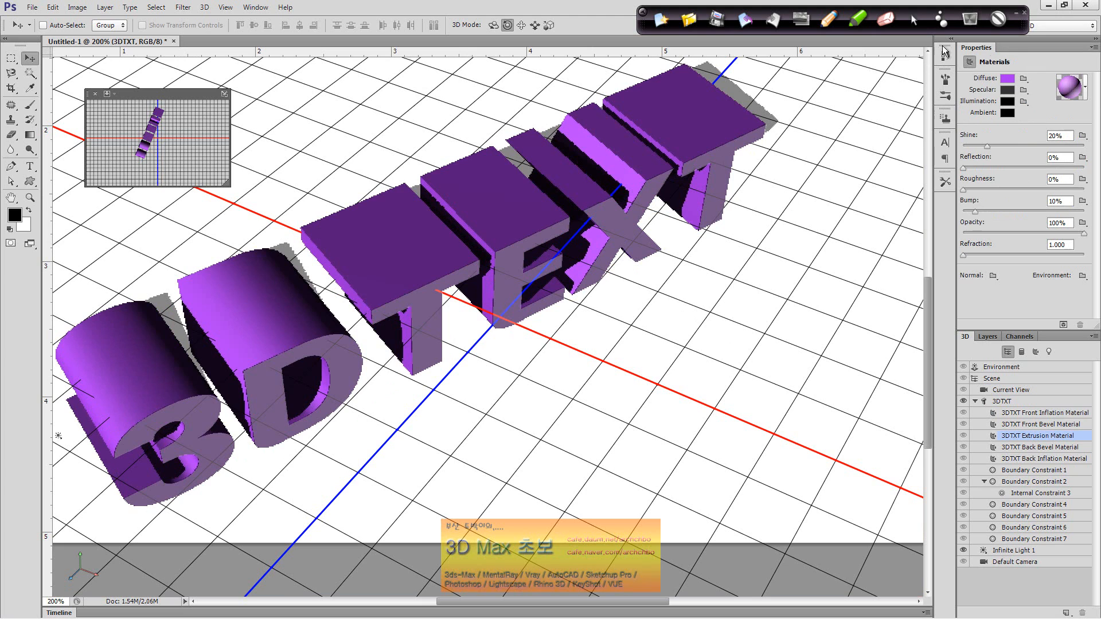
pyautogui.click(698, 134)
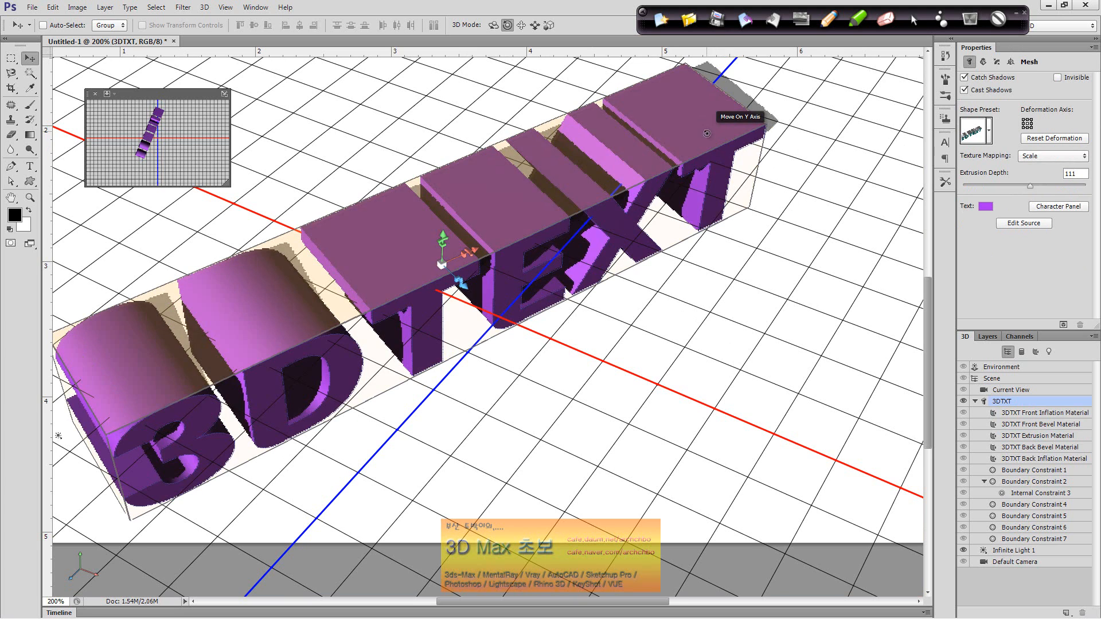
pyautogui.click(722, 174)
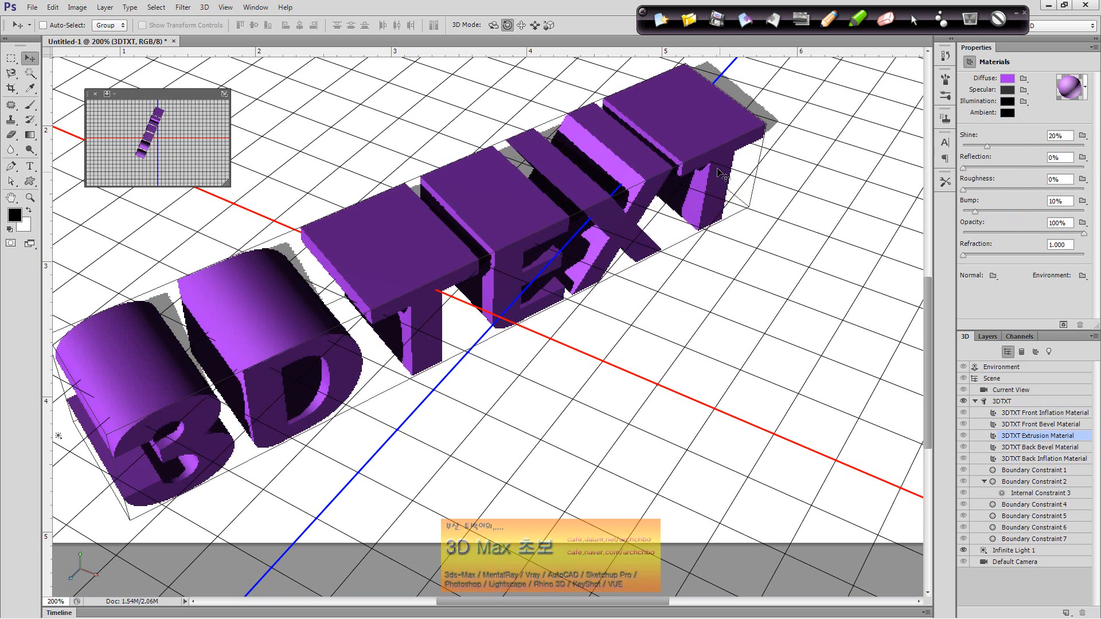
pyautogui.click(706, 109)
pyautogui.click(717, 177)
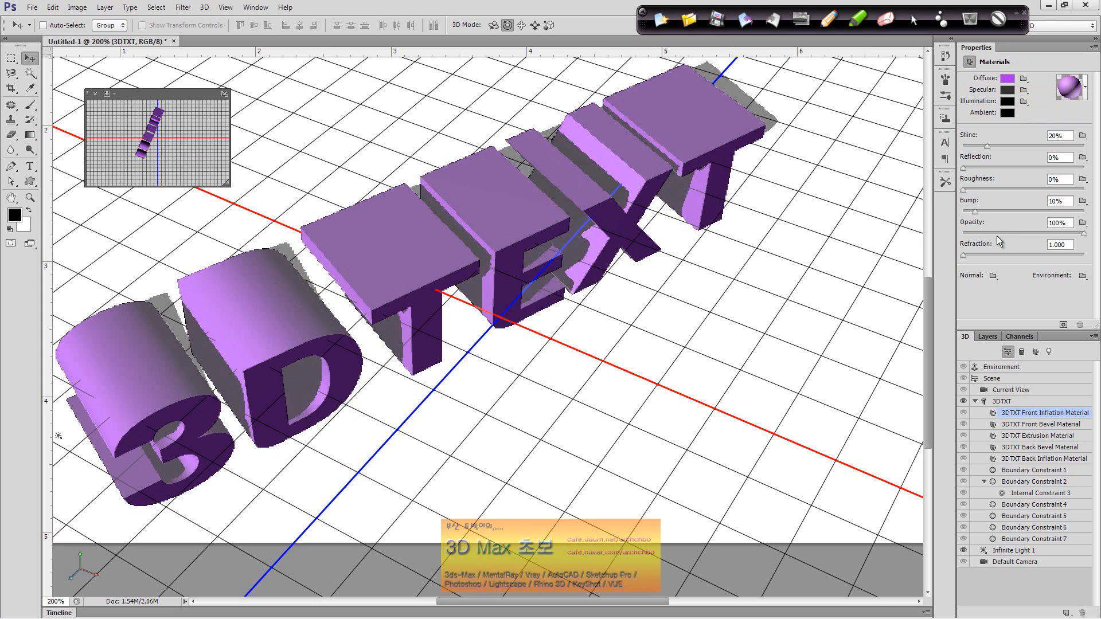
# - Switch on the screen pen and handwrite notes explaining Diffuse and Specular beside the 3D text, marking the Diffuse swatch
pyautogui.click(833, 23)
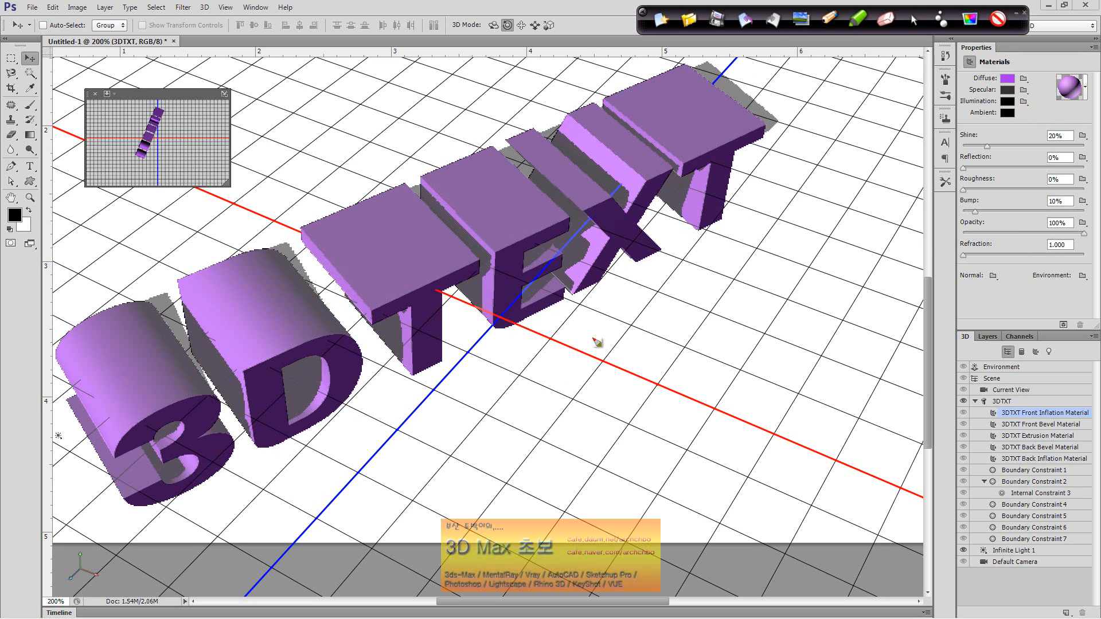
pyautogui.moveTo(494, 385)
pyautogui.mouseDown()
pyautogui.moveTo(517, 400)
pyautogui.moveTo(549, 351)
pyautogui.moveTo(540, 380)
pyautogui.moveTo(565, 347)
pyautogui.moveTo(562, 371)
pyautogui.moveTo(592, 367)
pyautogui.moveTo(617, 379)
pyautogui.moveTo(658, 331)
pyautogui.moveTo(662, 354)
pyautogui.moveTo(676, 337)
pyautogui.moveTo(670, 353)
pyautogui.moveTo(692, 364)
pyautogui.moveTo(707, 340)
pyautogui.moveTo(718, 347)
pyautogui.moveTo(743, 329)
pyautogui.moveTo(770, 325)
pyautogui.moveTo(774, 348)
pyautogui.moveTo(803, 317)
pyautogui.moveTo(800, 325)
pyautogui.moveTo(818, 311)
pyautogui.moveTo(821, 325)
pyautogui.moveTo(831, 305)
pyautogui.moveTo(855, 313)
pyautogui.moveTo(883, 299)
pyautogui.moveTo(885, 315)
pyautogui.moveTo(914, 312)
pyautogui.moveTo(919, 338)
pyautogui.mouseUp()
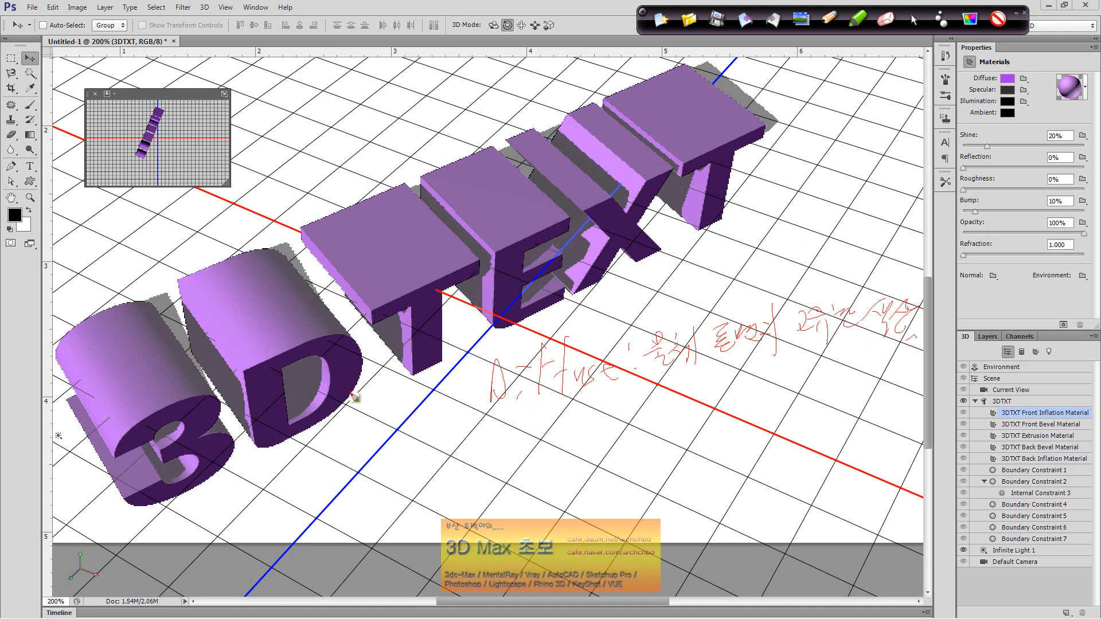
pyautogui.moveTo(1000, 81); pyautogui.dragTo(1019, 83)
pyautogui.moveTo(506, 427)
pyautogui.mouseDown()
pyautogui.moveTo(485, 458)
pyautogui.moveTo(500, 481)
pyautogui.moveTo(516, 433)
pyautogui.moveTo(569, 443)
pyautogui.moveTo(635, 424)
pyautogui.mouseUp()
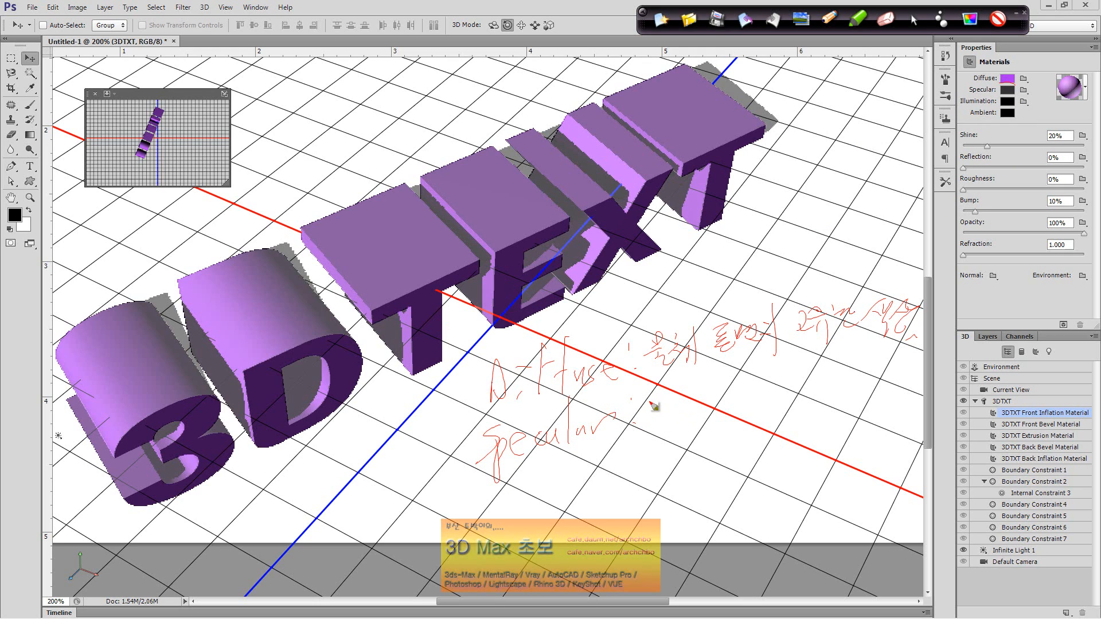
pyautogui.moveTo(652, 405)
pyautogui.mouseDown()
pyautogui.moveTo(635, 420)
pyautogui.moveTo(668, 390)
pyautogui.moveTo(663, 416)
pyautogui.moveTo(682, 421)
pyautogui.moveTo(695, 394)
pyautogui.moveTo(711, 405)
pyautogui.moveTo(747, 377)
pyautogui.moveTo(747, 404)
pyautogui.moveTo(762, 383)
pyautogui.moveTo(746, 389)
pyautogui.moveTo(762, 406)
pyautogui.moveTo(764, 379)
pyautogui.moveTo(772, 401)
pyautogui.moveTo(813, 368)
pyautogui.moveTo(810, 387)
pyautogui.moveTo(826, 390)
pyautogui.moveTo(837, 359)
pyautogui.moveTo(853, 377)
pyautogui.moveTo(866, 353)
pyautogui.moveTo(861, 372)
pyautogui.moveTo(917, 366)
pyautogui.mouseUp()
pyautogui.moveTo(632, 450)
pyautogui.mouseDown()
pyautogui.moveTo(643, 461)
pyautogui.moveTo(718, 442)
pyautogui.moveTo(728, 455)
pyautogui.moveTo(754, 433)
pyautogui.moveTo(797, 422)
pyautogui.moveTo(787, 438)
pyautogui.moveTo(820, 416)
pyautogui.moveTo(812, 422)
pyautogui.mouseUp()
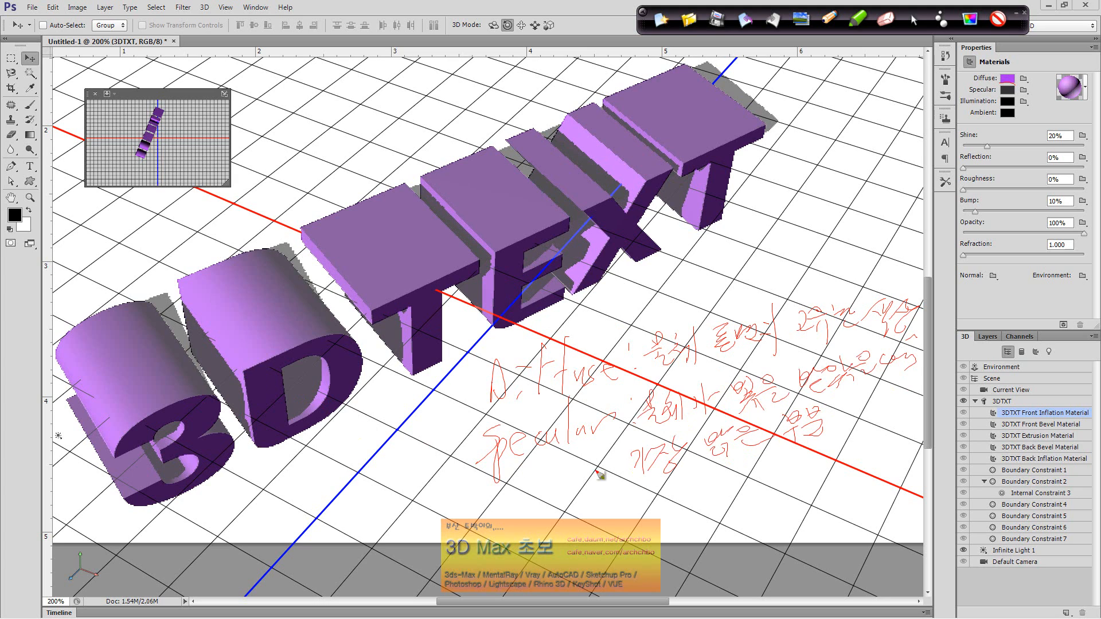
# - Mark example areas on the 3D lettering with pen lines and circles, covering the 3, D, E and X
pyautogui.moveTo(838, 550)
pyautogui.mouseDown()
pyautogui.moveTo(574, 394)
pyautogui.moveTo(468, 301)
pyautogui.moveTo(524, 317)
pyautogui.mouseUp()
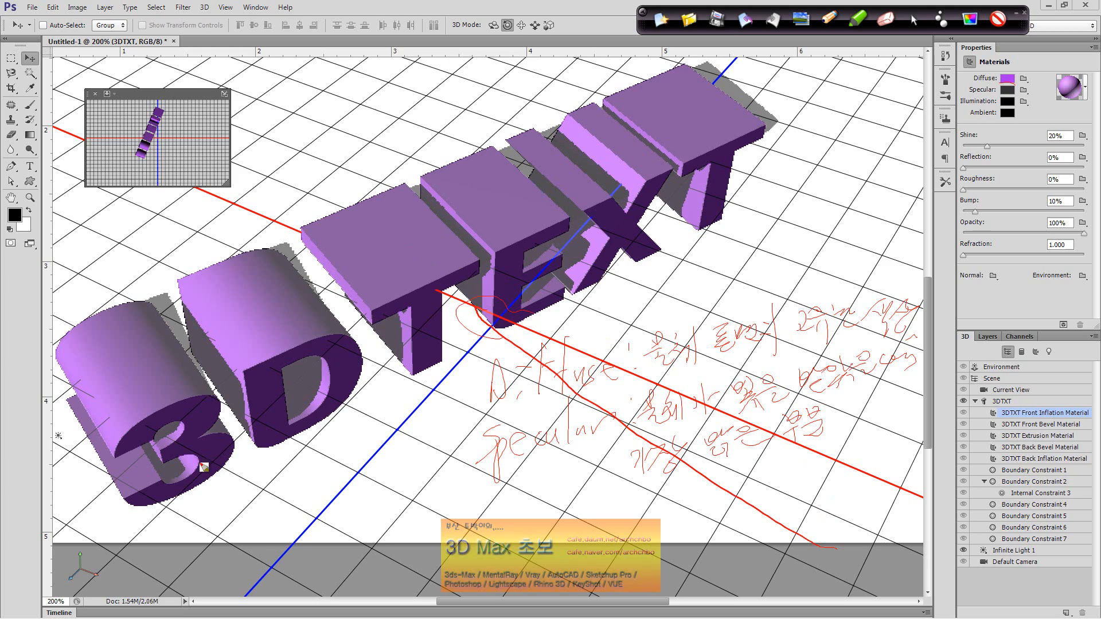
pyautogui.moveTo(134, 477); pyautogui.dragTo(124, 459)
pyautogui.moveTo(121, 413); pyautogui.dragTo(145, 435)
pyautogui.moveTo(269, 344)
pyautogui.mouseDown()
pyautogui.moveTo(263, 330)
pyautogui.moveTo(263, 350)
pyautogui.mouseUp()
pyautogui.moveTo(602, 154); pyautogui.dragTo(633, 174)
# - Handwrite a note explaining Illumination below the Specular note and frame the term
pyautogui.moveTo(458, 533)
pyautogui.mouseDown()
pyautogui.moveTo(482, 505)
pyautogui.moveTo(534, 518)
pyautogui.moveTo(635, 503)
pyautogui.moveTo(708, 510)
pyautogui.moveTo(755, 502)
pyautogui.moveTo(766, 486)
pyautogui.moveTo(801, 475)
pyautogui.moveTo(806, 496)
pyautogui.moveTo(880, 474)
pyautogui.moveTo(905, 502)
pyautogui.mouseUp()
pyautogui.moveTo(711, 544)
pyautogui.mouseDown()
pyautogui.moveTo(766, 519)
pyautogui.moveTo(802, 516)
pyautogui.moveTo(808, 530)
pyautogui.moveTo(841, 530)
pyautogui.mouseUp()
pyautogui.moveTo(442, 538)
pyautogui.mouseDown()
pyautogui.moveTo(511, 467)
pyautogui.moveTo(389, 518)
pyautogui.moveTo(344, 492)
pyautogui.mouseUp()
pyautogui.moveTo(290, 459)
pyautogui.mouseDown()
pyautogui.moveTo(318, 486)
pyautogui.moveTo(332, 470)
pyautogui.moveTo(334, 500)
pyautogui.moveTo(357, 456)
pyautogui.moveTo(398, 428)
pyautogui.moveTo(404, 495)
pyautogui.mouseUp()
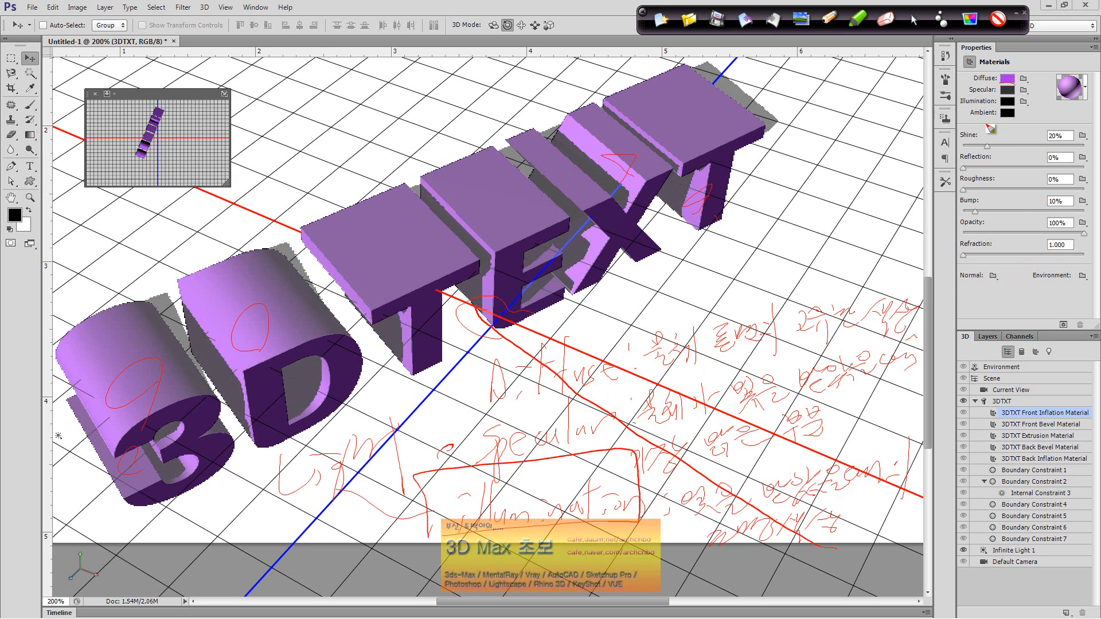
# - Handwrite the Ambient explanation with pointer lines to the letters, circle the Ambient swatch, and clear all pen marks
pyautogui.moveTo(281, 97)
pyautogui.mouseDown()
pyautogui.moveTo(328, 123)
pyautogui.moveTo(337, 103)
pyautogui.moveTo(338, 124)
pyautogui.moveTo(355, 95)
pyautogui.moveTo(380, 112)
pyautogui.moveTo(400, 104)
pyautogui.moveTo(406, 120)
pyautogui.moveTo(489, 80)
pyautogui.moveTo(476, 101)
pyautogui.moveTo(503, 101)
pyautogui.moveTo(518, 84)
pyautogui.moveTo(511, 99)
pyautogui.moveTo(596, 80)
pyautogui.moveTo(589, 94)
pyautogui.moveTo(623, 75)
pyautogui.moveTo(625, 84)
pyautogui.moveTo(673, 80)
pyautogui.moveTo(663, 103)
pyautogui.moveTo(709, 81)
pyautogui.mouseUp()
pyautogui.moveTo(446, 128); pyautogui.dragTo(630, 105)
pyautogui.moveTo(704, 154)
pyautogui.mouseDown()
pyautogui.moveTo(791, 195)
pyautogui.moveTo(828, 172)
pyautogui.moveTo(865, 186)
pyautogui.moveTo(887, 169)
pyautogui.moveTo(911, 198)
pyautogui.mouseUp()
pyautogui.moveTo(735, 229)
pyautogui.mouseDown()
pyautogui.moveTo(774, 231)
pyautogui.moveTo(750, 251)
pyautogui.moveTo(854, 230)
pyautogui.moveTo(870, 215)
pyautogui.moveTo(896, 246)
pyautogui.mouseUp()
pyautogui.moveTo(943, 280)
pyautogui.mouseDown()
pyautogui.moveTo(505, 251)
pyautogui.moveTo(550, 239)
pyautogui.moveTo(522, 259)
pyautogui.moveTo(565, 316)
pyautogui.moveTo(519, 317)
pyautogui.moveTo(595, 289)
pyautogui.moveTo(570, 351)
pyautogui.mouseUp()
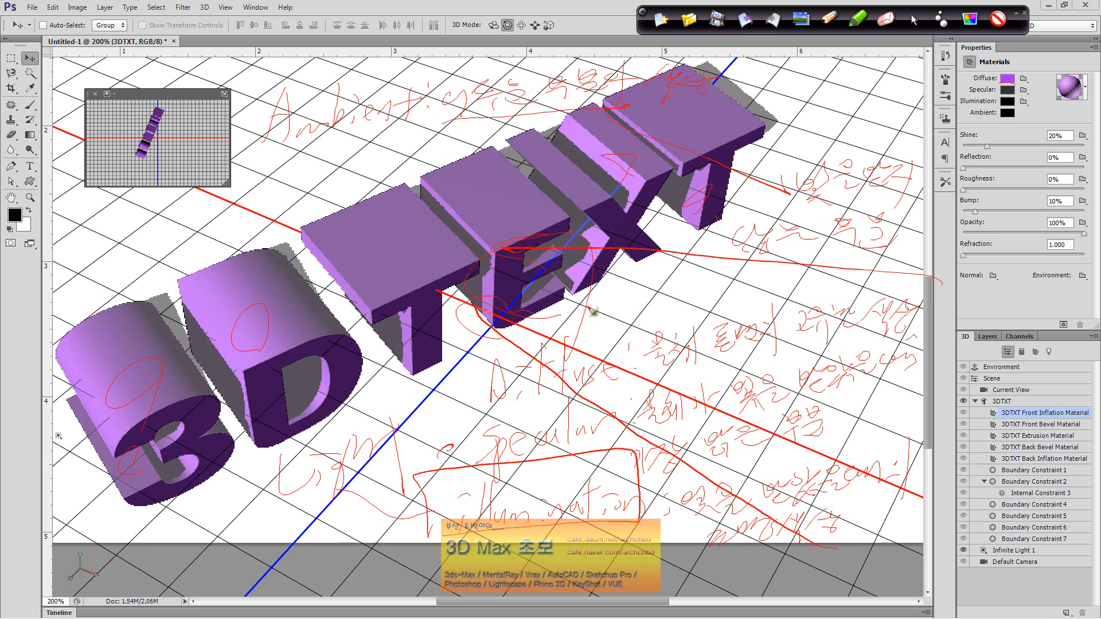
pyautogui.moveTo(307, 166)
pyautogui.mouseDown()
pyautogui.moveTo(322, 218)
pyautogui.moveTo(354, 198)
pyautogui.mouseUp()
pyautogui.moveTo(1015, 129); pyautogui.dragTo(1012, 128)
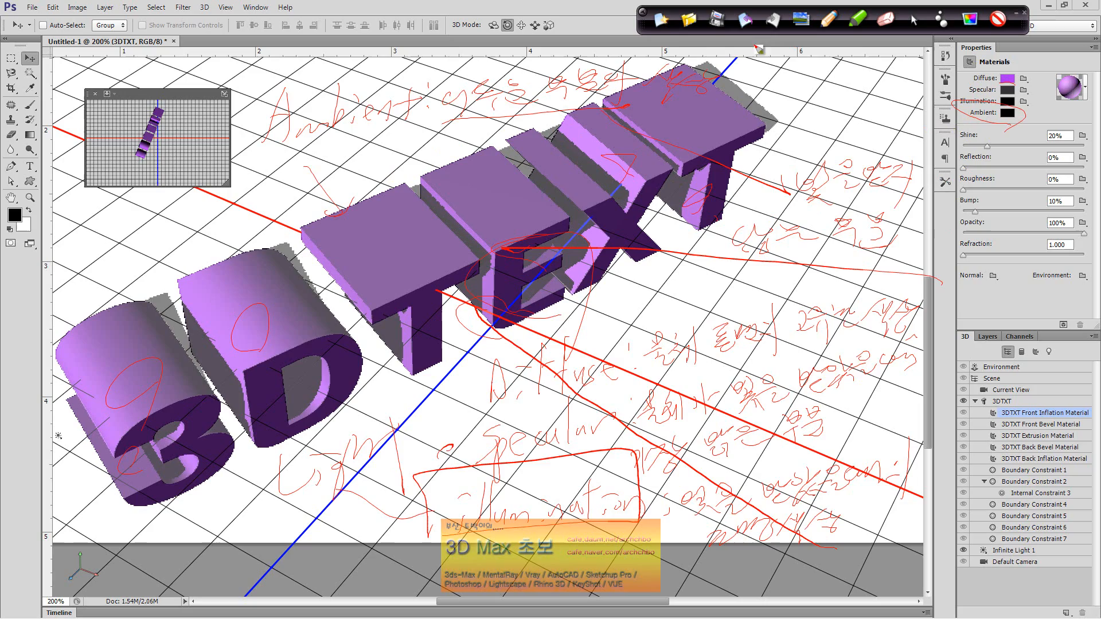
pyautogui.click(659, 19)
pyautogui.click(914, 19)
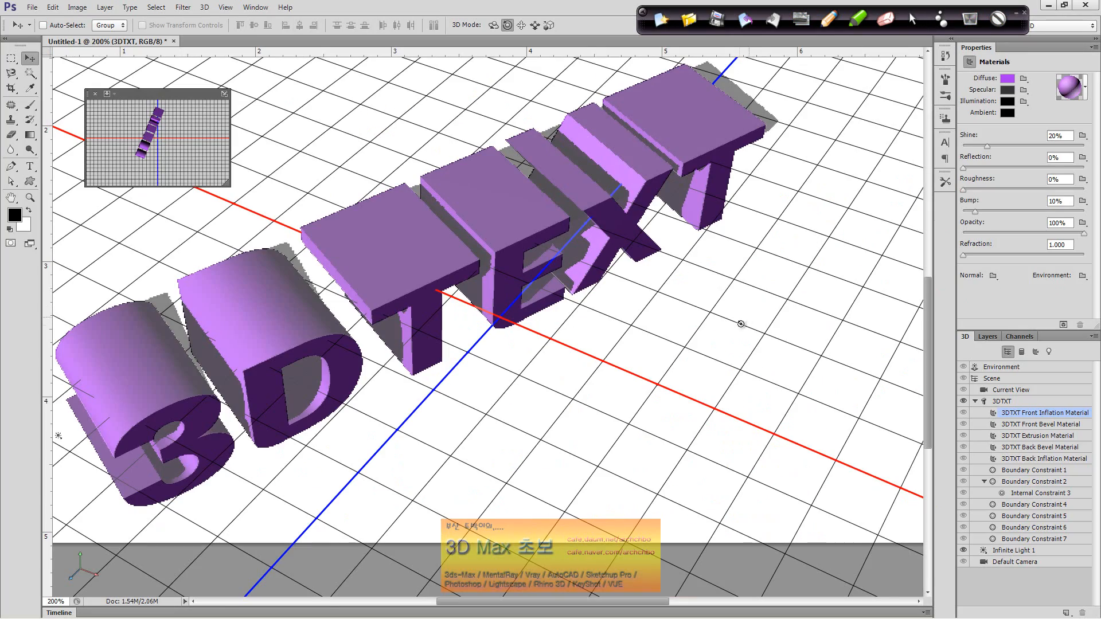
# - Orbit the view slightly, select the Front Inflation Material, and set its Diffuse colour to dark purple 37124d
pyautogui.click(741, 324)
pyautogui.moveTo(755, 315); pyautogui.dragTo(785, 278)
pyautogui.click(635, 172)
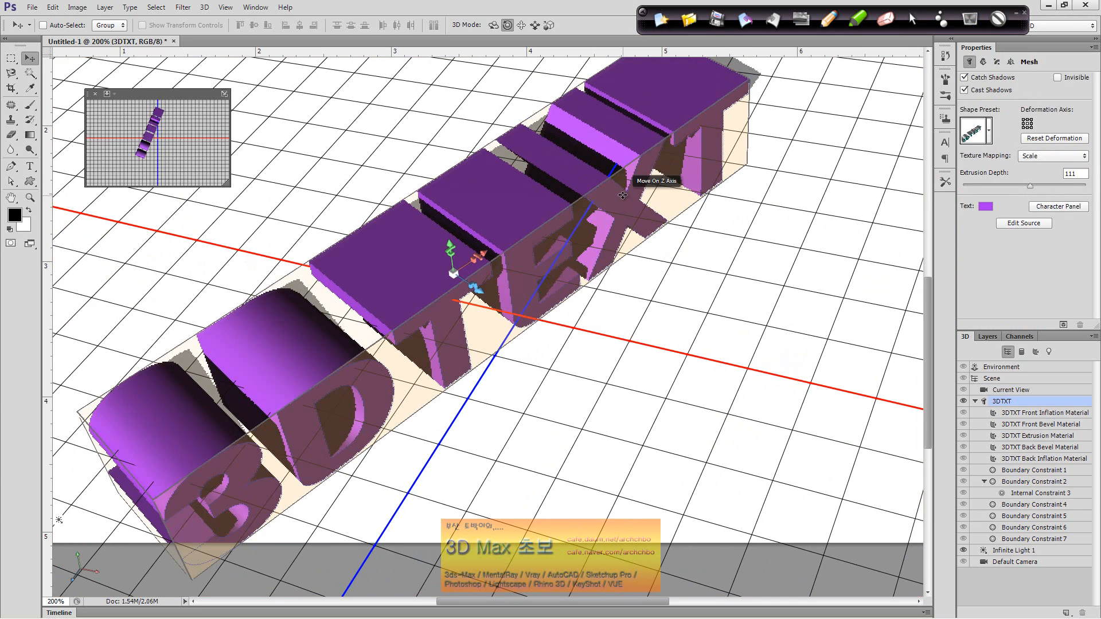
pyautogui.click(636, 172)
pyautogui.click(1012, 78)
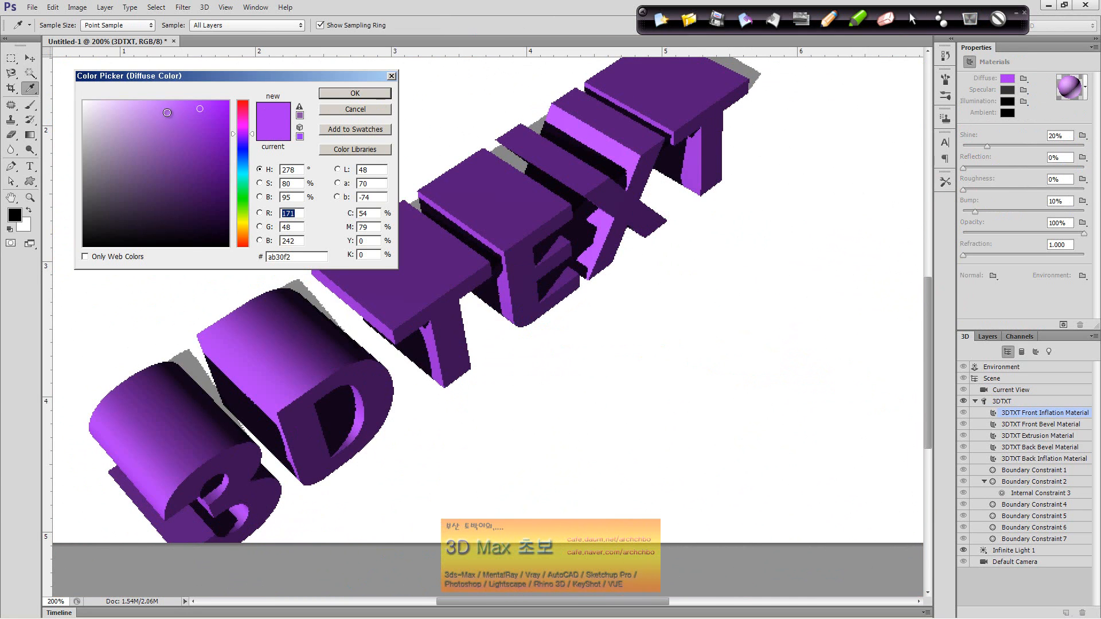
pyautogui.moveTo(190, 145); pyautogui.dragTo(194, 202)
pyautogui.click(359, 96)
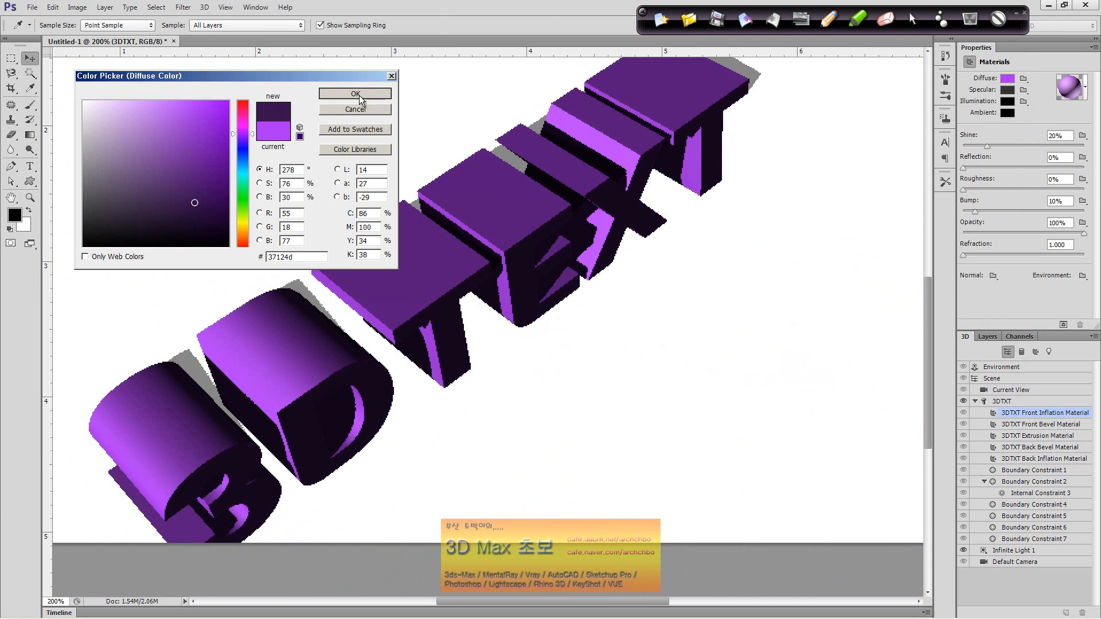
# - Set the Front Inflation Material's Specular colour to light pinkish purple d9a4e8
pyautogui.click(1010, 90)
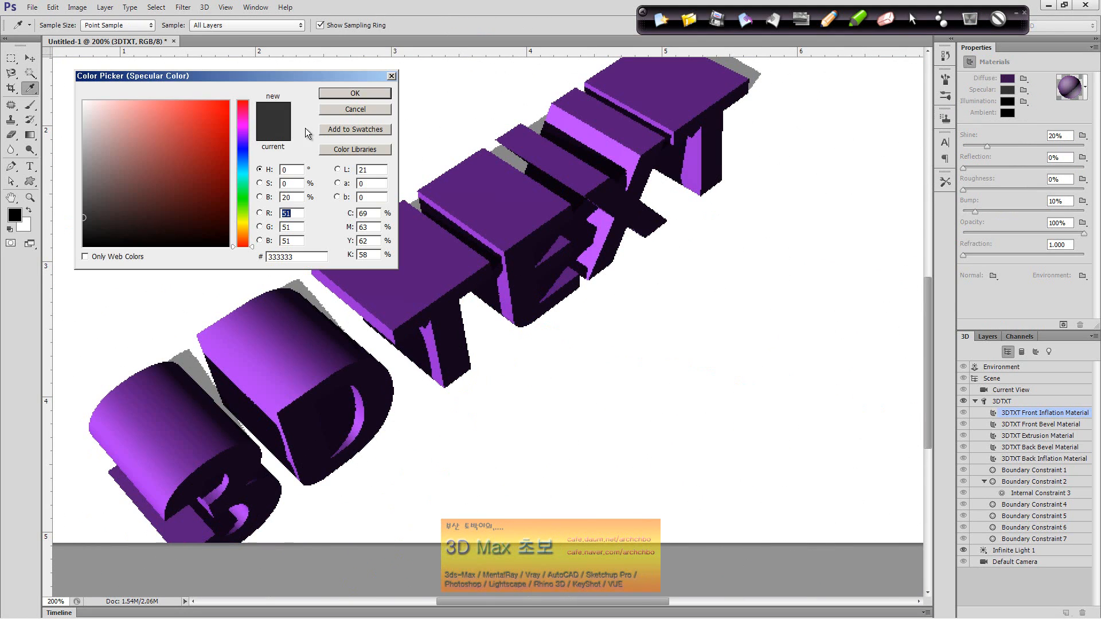
pyautogui.moveTo(124, 108)
pyautogui.mouseDown()
pyautogui.moveTo(135, 135)
pyautogui.moveTo(106, 134)
pyautogui.moveTo(115, 118)
pyautogui.mouseUp()
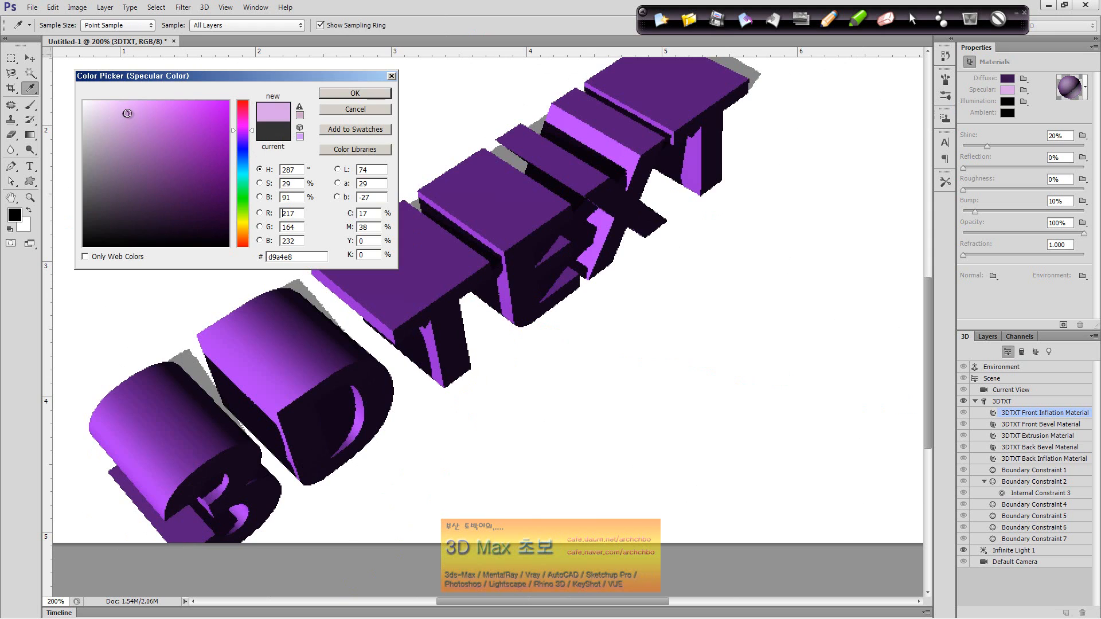
pyautogui.click(355, 94)
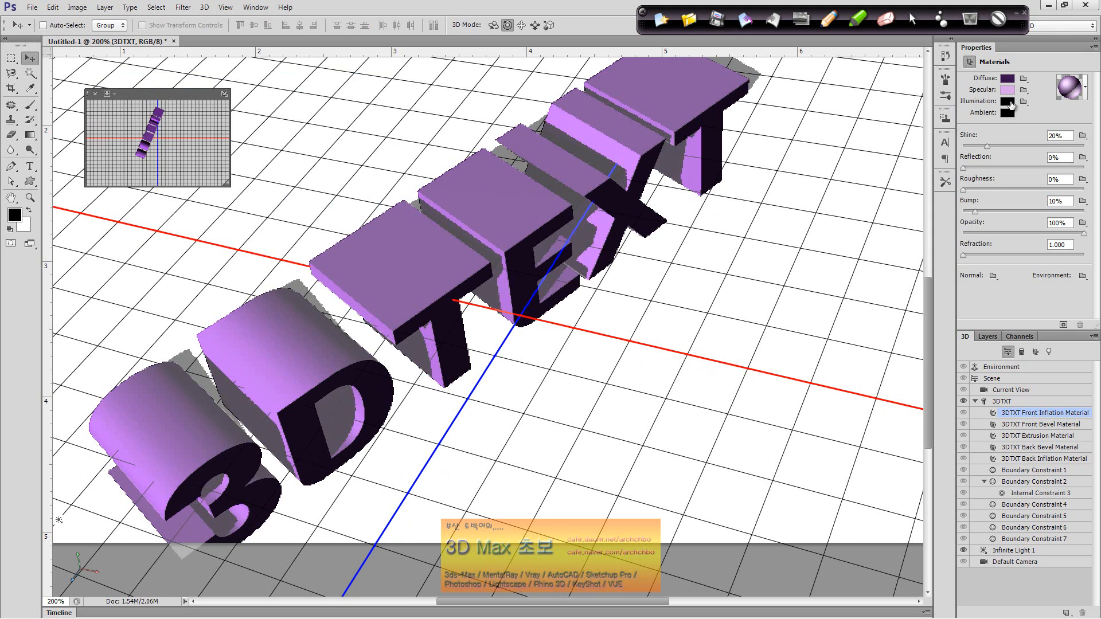
# - Set the Front Inflation Material's Illumination colour to a medium violet with hue 264, and accept black 000000 for Ambient
pyautogui.click(1011, 102)
pyautogui.moveTo(98, 110); pyautogui.dragTo(83, 101)
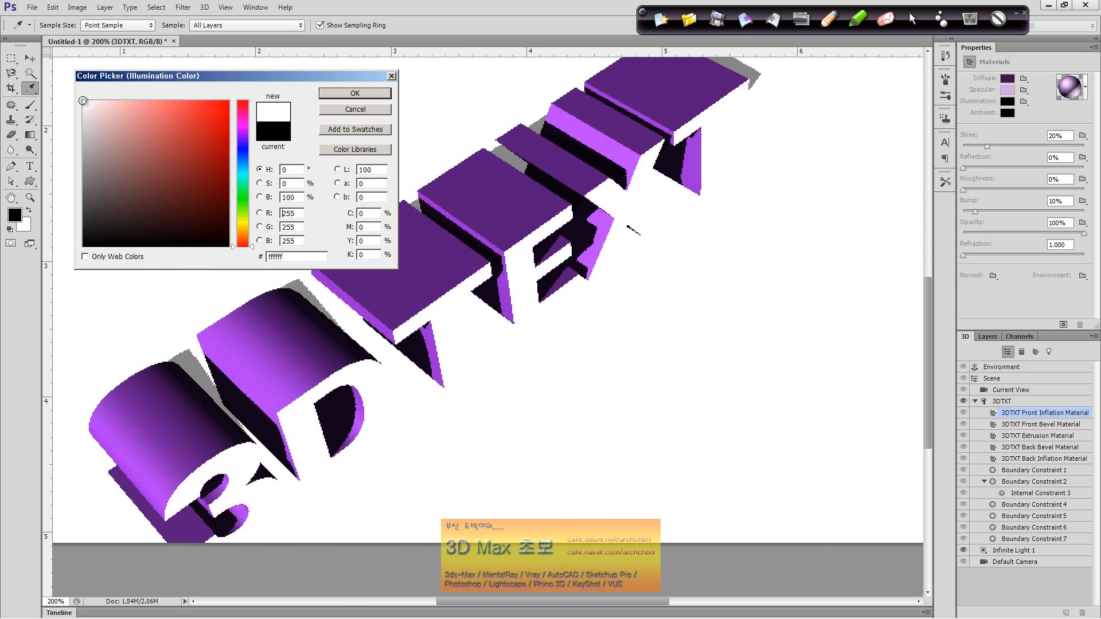
pyautogui.moveTo(138, 165)
pyautogui.mouseDown()
pyautogui.moveTo(215, 156)
pyautogui.moveTo(195, 160)
pyautogui.moveTo(189, 194)
pyautogui.mouseUp()
pyautogui.click(246, 140)
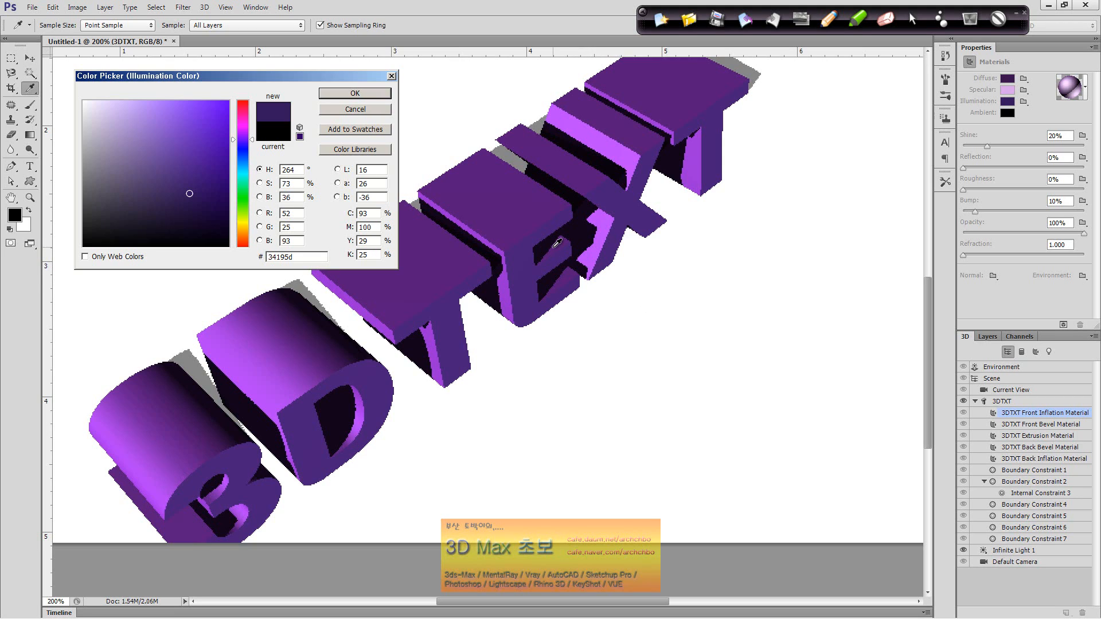
pyautogui.click(185, 152)
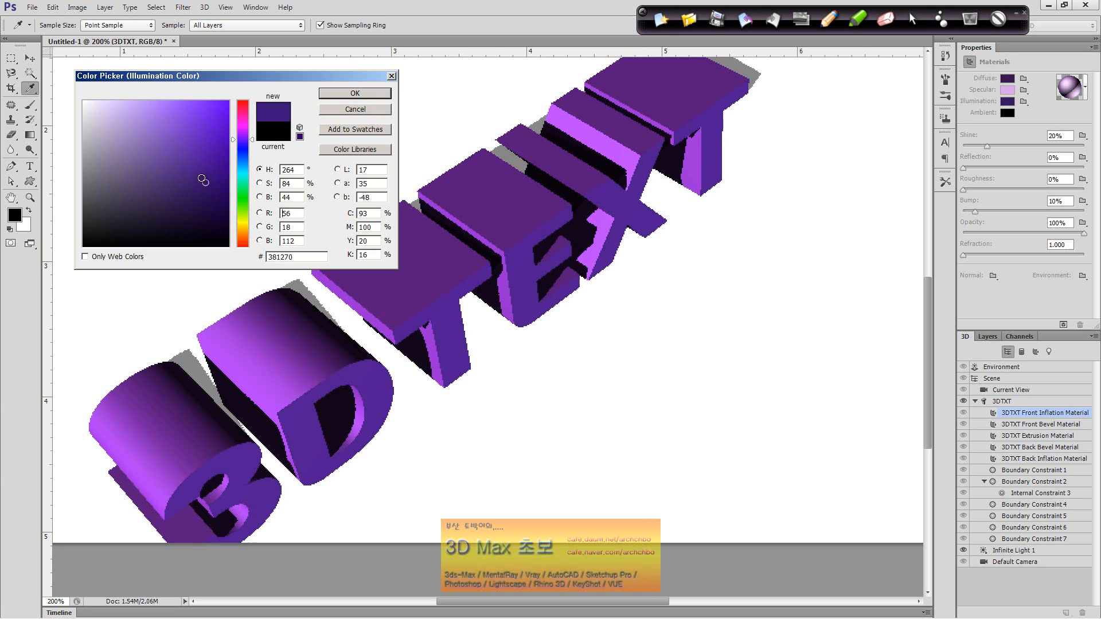
pyautogui.click(381, 96)
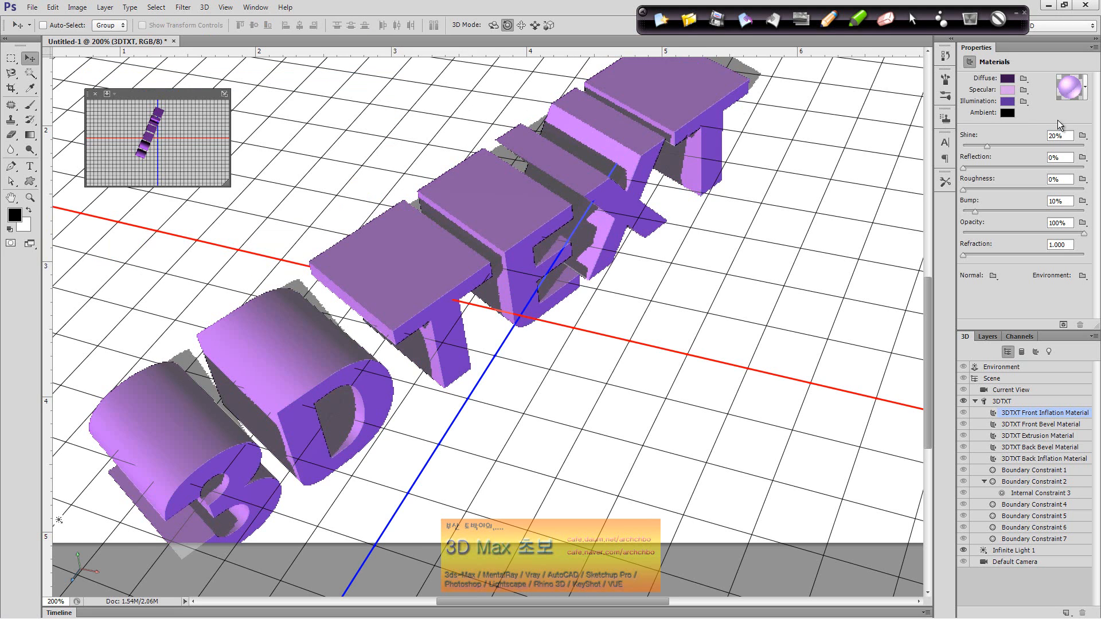
pyautogui.click(1007, 113)
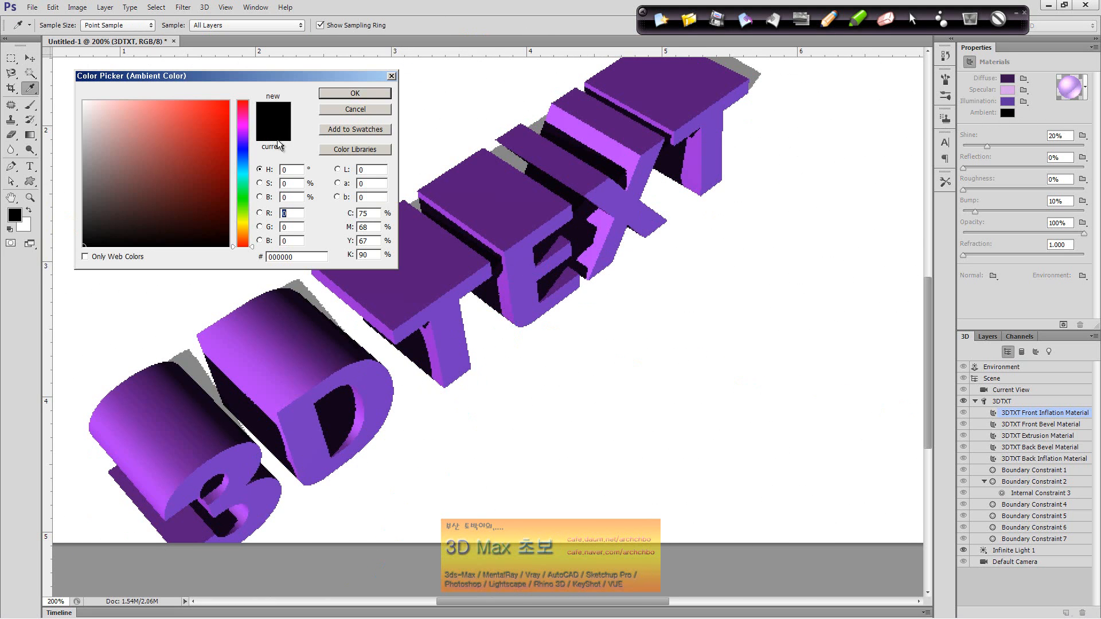
pyautogui.click(356, 94)
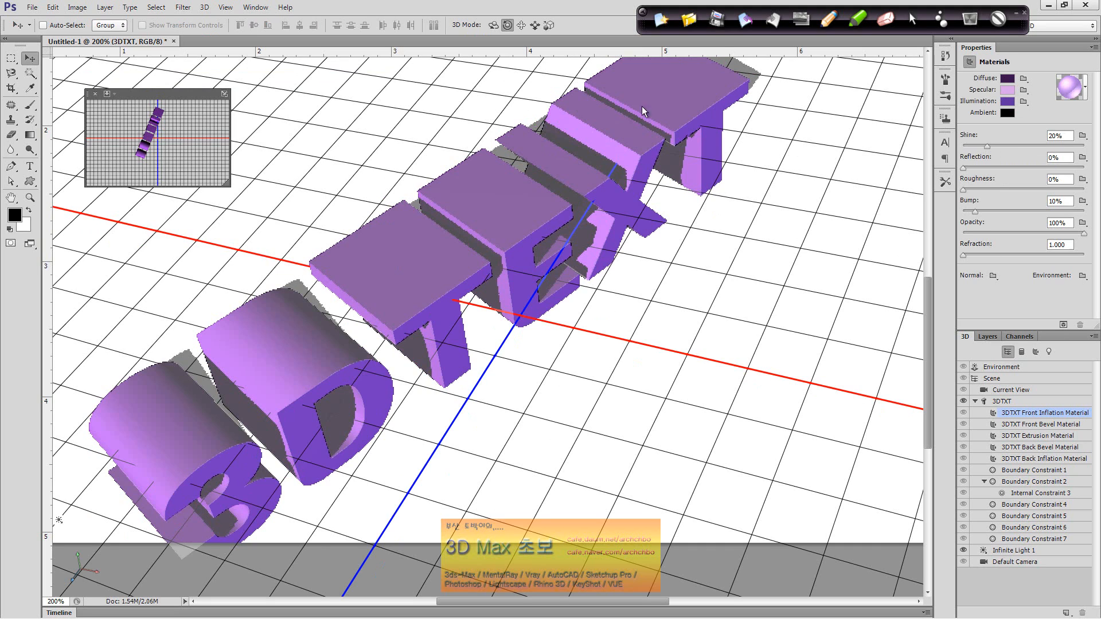
# - Switch on the screen pen, circle the Ambient setting, and handwrite a note explaining Shine
pyautogui.click(829, 20)
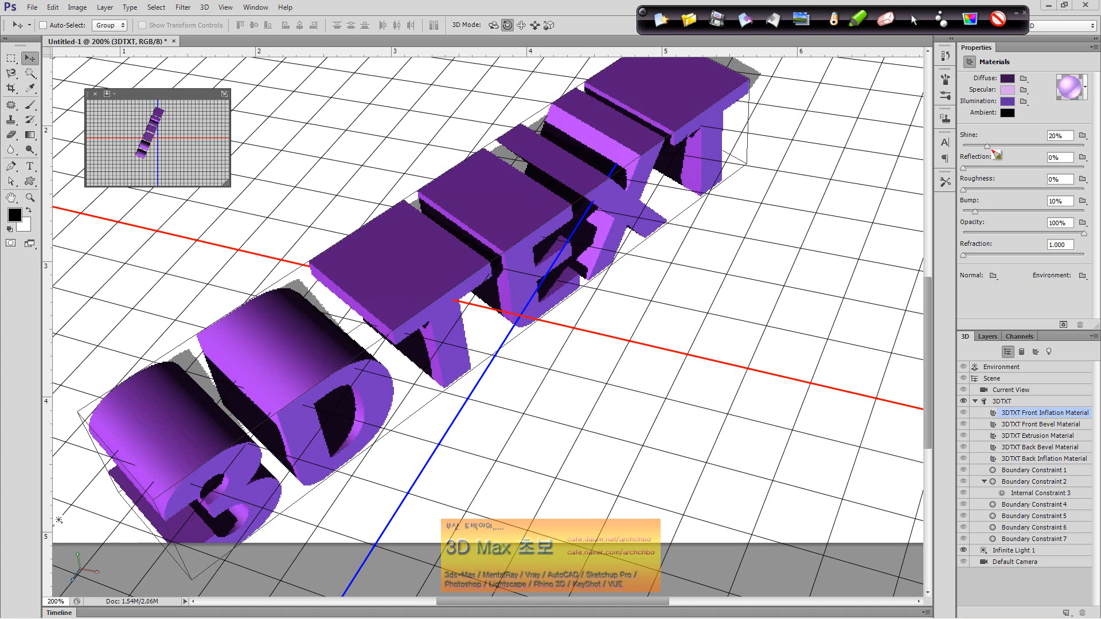
pyautogui.moveTo(966, 99); pyautogui.dragTo(1008, 113)
pyautogui.moveTo(652, 271)
pyautogui.mouseDown()
pyautogui.moveTo(638, 291)
pyautogui.moveTo(687, 278)
pyautogui.mouseUp()
pyautogui.moveTo(687, 259)
pyautogui.mouseDown()
pyautogui.moveTo(736, 250)
pyautogui.moveTo(748, 260)
pyautogui.moveTo(796, 244)
pyautogui.moveTo(809, 229)
pyautogui.moveTo(824, 251)
pyautogui.mouseUp()
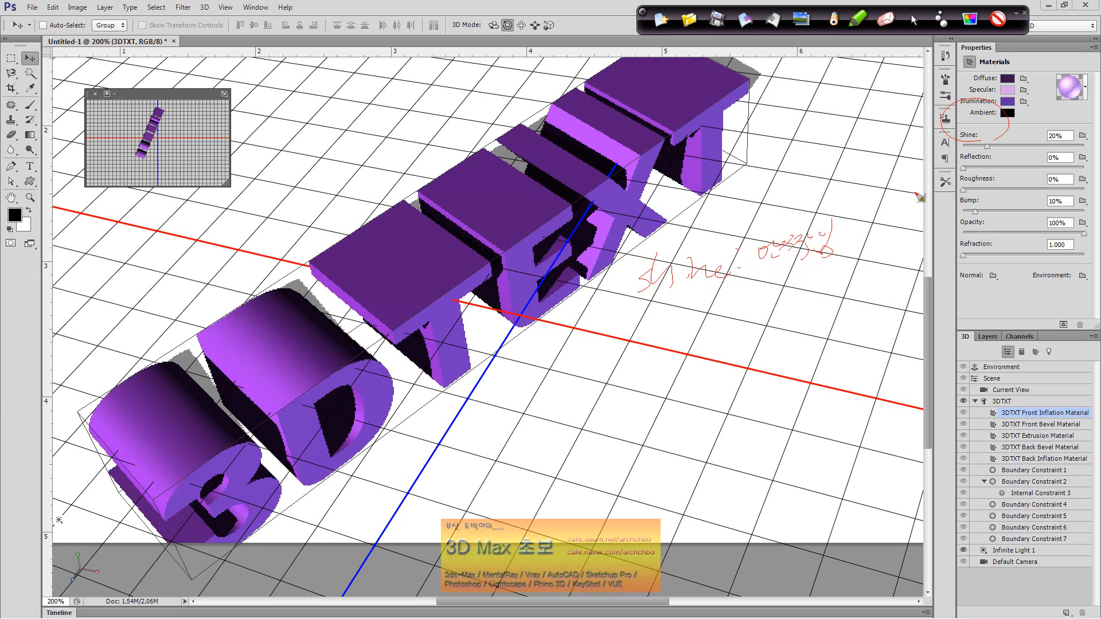
# - Handwrite a note explaining Reflection below the Shine note, with further remarks in the empty area above the letters
pyautogui.moveTo(617, 307)
pyautogui.mouseDown()
pyautogui.moveTo(628, 338)
pyautogui.moveTo(646, 343)
pyautogui.moveTo(689, 309)
pyautogui.moveTo(690, 334)
pyautogui.moveTo(738, 304)
pyautogui.moveTo(744, 326)
pyautogui.moveTo(778, 312)
pyautogui.moveTo(795, 321)
pyautogui.moveTo(877, 275)
pyautogui.mouseUp()
pyautogui.moveTo(877, 275); pyautogui.dragTo(876, 350)
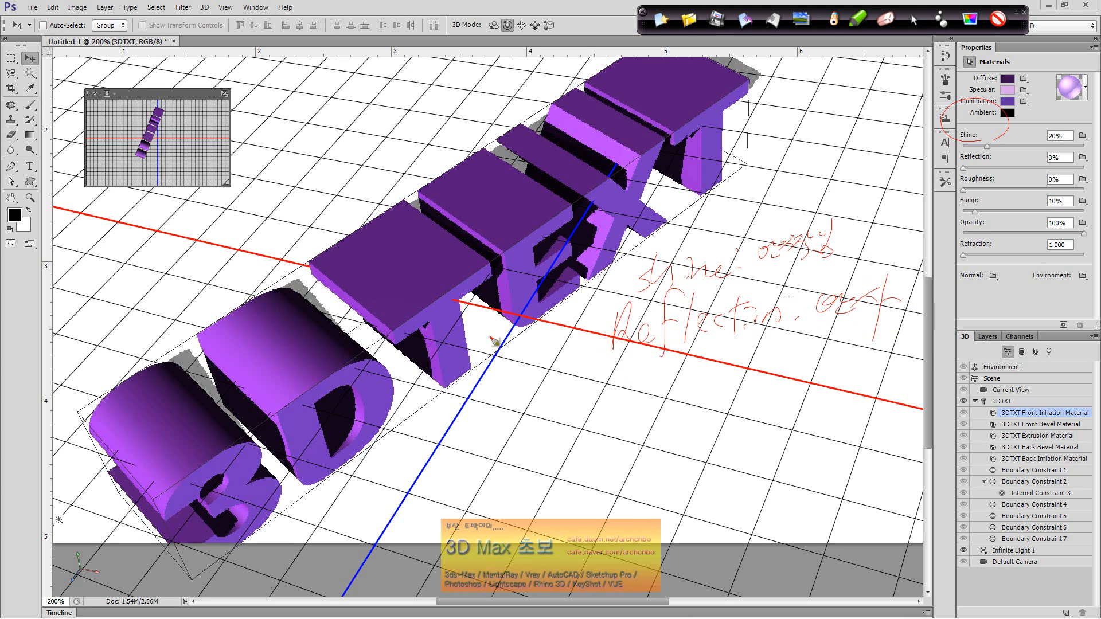
pyautogui.moveTo(321, 86)
pyautogui.mouseDown()
pyautogui.moveTo(342, 126)
pyautogui.moveTo(367, 113)
pyautogui.moveTo(390, 118)
pyautogui.moveTo(367, 149)
pyautogui.moveTo(438, 118)
pyautogui.moveTo(430, 138)
pyautogui.mouseUp()
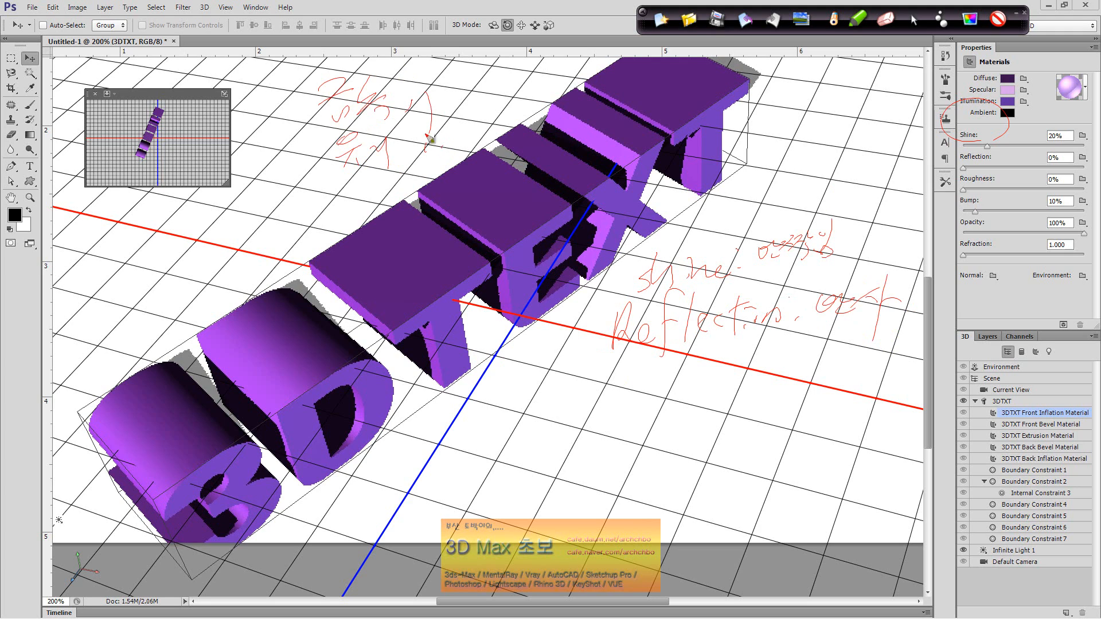
pyautogui.moveTo(397, 75); pyautogui.dragTo(412, 101)
pyautogui.moveTo(436, 80); pyautogui.dragTo(413, 113)
pyautogui.moveTo(430, 91); pyautogui.dragTo(456, 81)
# - Handwrite a note explaining Bump and sketch a raised and recessed surface profile with a caption
pyautogui.moveTo(612, 371)
pyautogui.mouseDown()
pyautogui.moveTo(618, 414)
pyautogui.moveTo(711, 385)
pyautogui.moveTo(756, 401)
pyautogui.moveTo(808, 372)
pyautogui.mouseUp()
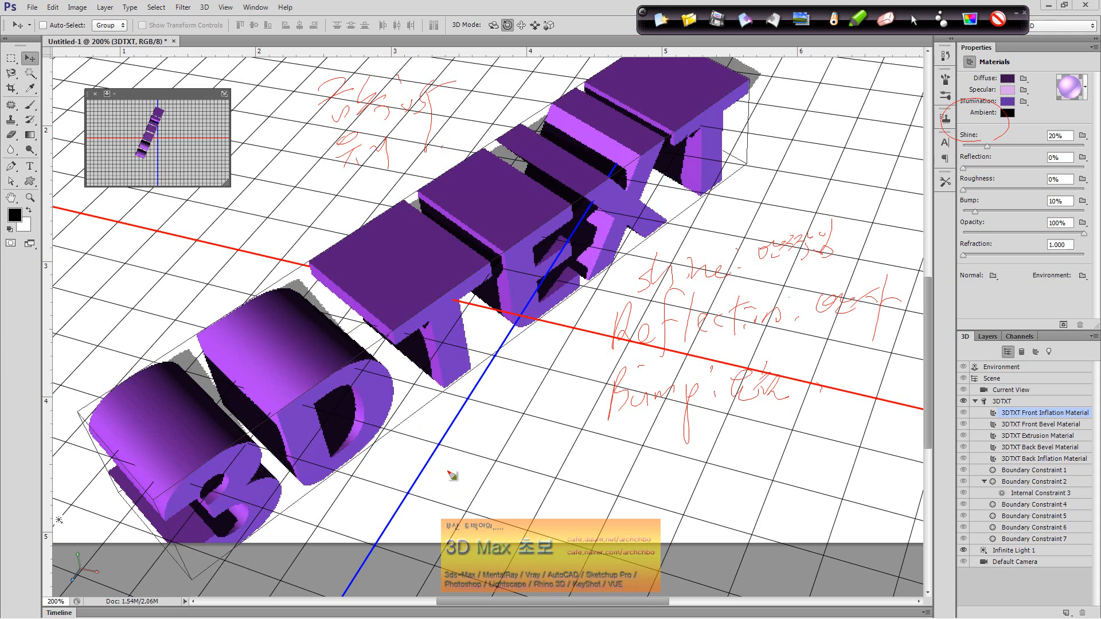
pyautogui.moveTo(410, 492)
pyautogui.mouseDown()
pyautogui.moveTo(443, 488)
pyautogui.moveTo(440, 457)
pyautogui.moveTo(473, 457)
pyautogui.moveTo(468, 484)
pyautogui.moveTo(506, 481)
pyautogui.moveTo(503, 444)
pyautogui.moveTo(551, 474)
pyautogui.moveTo(561, 438)
pyautogui.moveTo(586, 434)
pyautogui.moveTo(598, 477)
pyautogui.mouseUp()
pyautogui.moveTo(435, 468)
pyautogui.mouseDown()
pyautogui.moveTo(395, 459)
pyautogui.moveTo(402, 495)
pyautogui.moveTo(396, 456)
pyautogui.moveTo(378, 481)
pyautogui.moveTo(351, 480)
pyautogui.moveTo(369, 473)
pyautogui.moveTo(364, 498)
pyautogui.moveTo(376, 479)
pyautogui.moveTo(355, 503)
pyautogui.moveTo(382, 502)
pyautogui.moveTo(390, 518)
pyautogui.moveTo(428, 504)
pyautogui.mouseUp()
pyautogui.moveTo(432, 499); pyautogui.dragTo(436, 528)
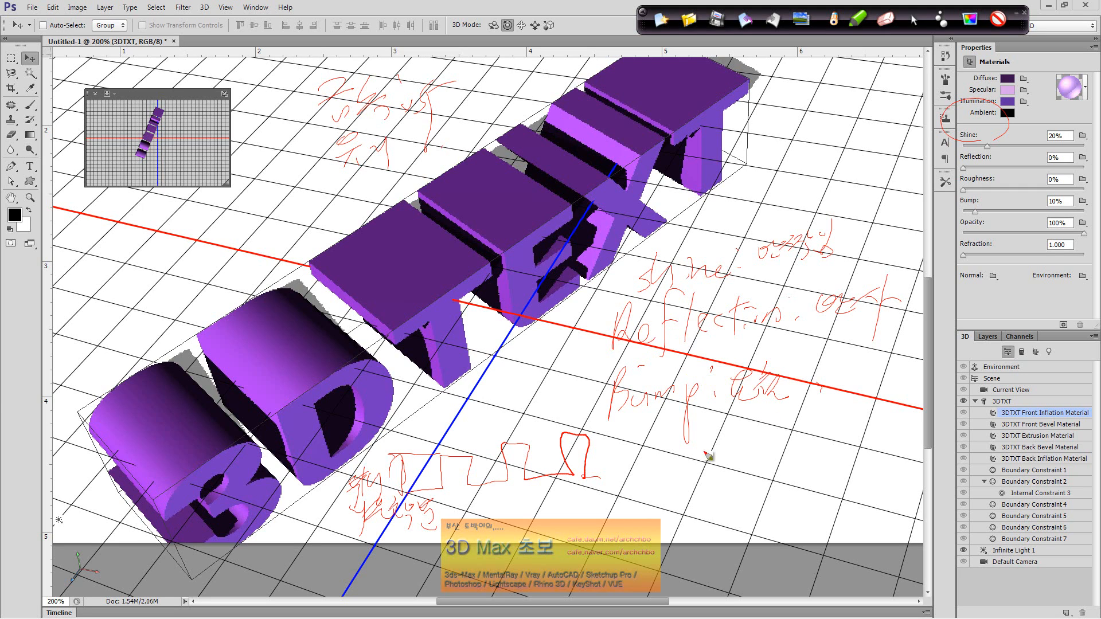
# - Sketch a grid of crossing lines below the Bump note as a surface example, thickening the lines and annotating it
pyautogui.moveTo(650, 480); pyautogui.dragTo(858, 453)
pyautogui.moveTo(650, 512); pyautogui.dragTo(846, 492)
pyautogui.moveTo(725, 425); pyautogui.dragTo(697, 563)
pyautogui.moveTo(830, 419); pyautogui.dragTo(783, 569)
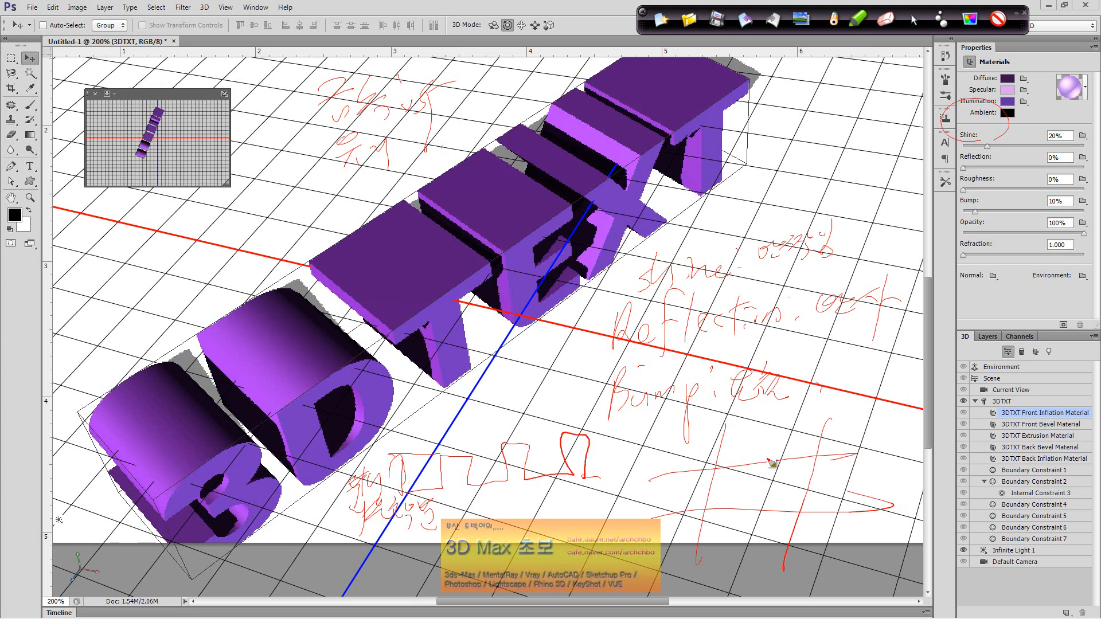
pyautogui.moveTo(773, 419); pyautogui.dragTo(720, 568)
pyautogui.moveTo(659, 435); pyautogui.dragTo(877, 425)
pyautogui.moveTo(666, 528); pyautogui.dragTo(863, 535)
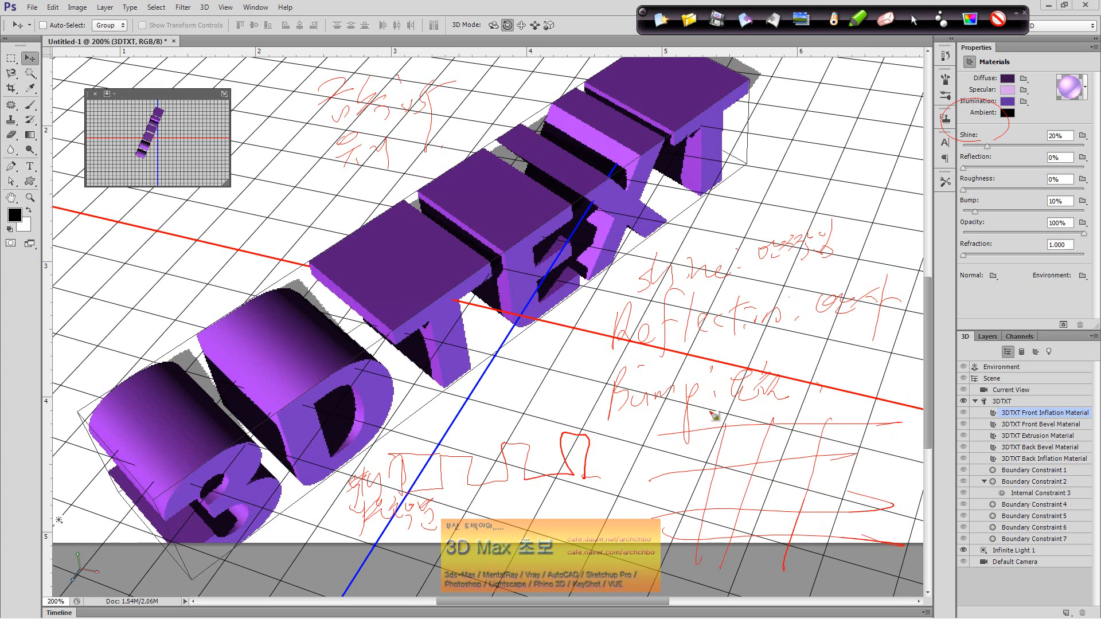
pyautogui.moveTo(701, 402); pyautogui.dragTo(628, 612)
pyautogui.moveTo(774, 427); pyautogui.dragTo(741, 526)
pyautogui.moveTo(773, 427); pyautogui.dragTo(741, 538)
pyautogui.moveTo(727, 430); pyautogui.dragTo(700, 544)
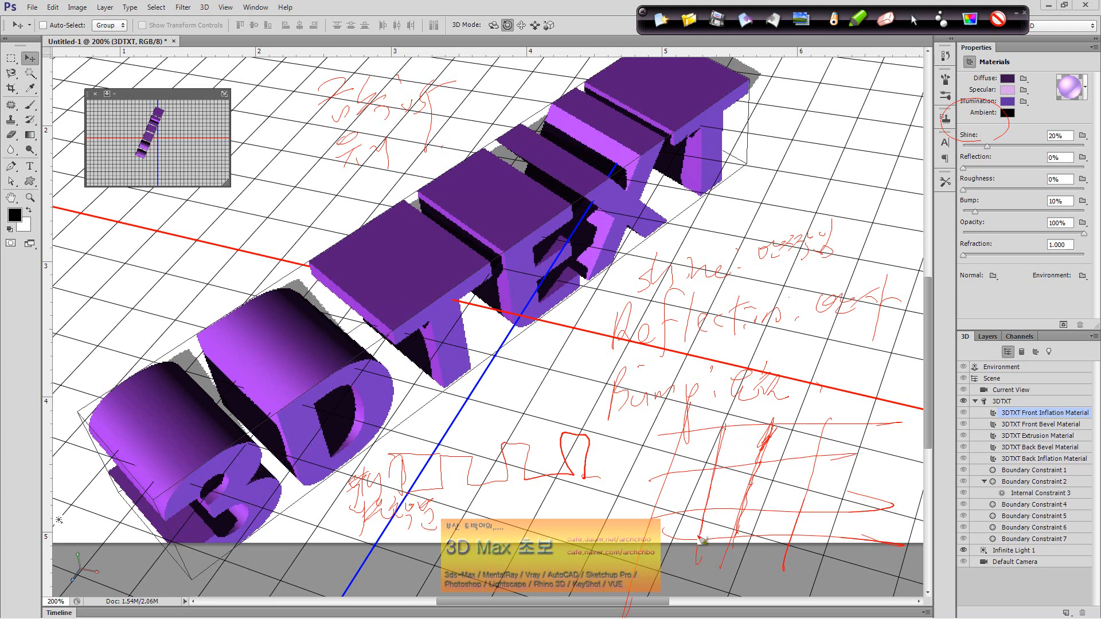
pyautogui.moveTo(725, 429); pyautogui.dragTo(698, 553)
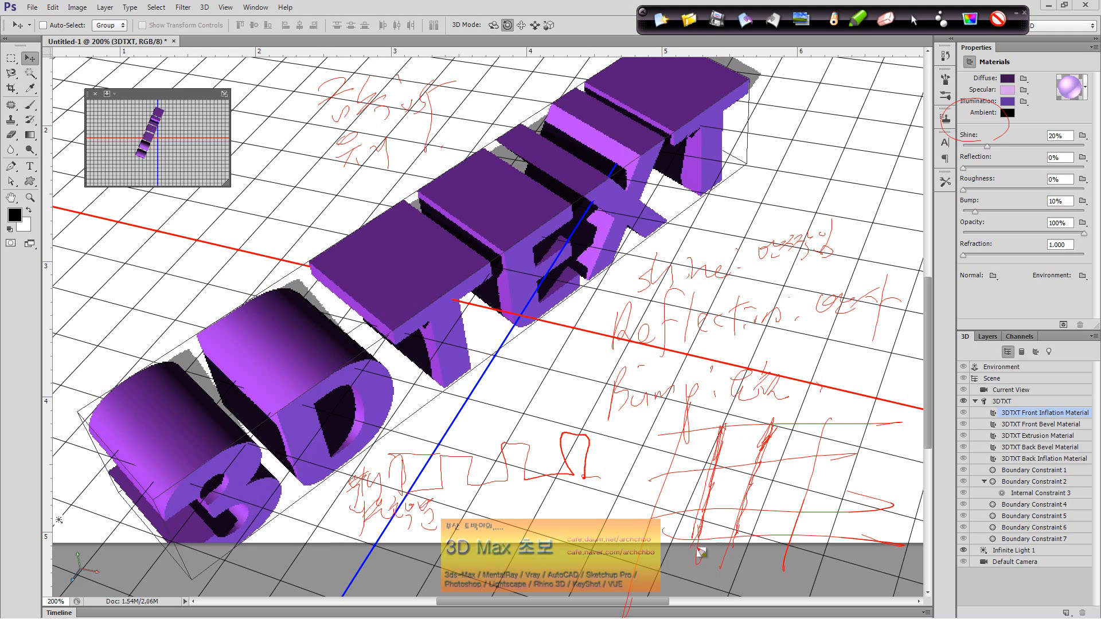
pyautogui.moveTo(832, 423); pyautogui.dragTo(794, 568)
pyautogui.moveTo(827, 436); pyautogui.dragTo(799, 542)
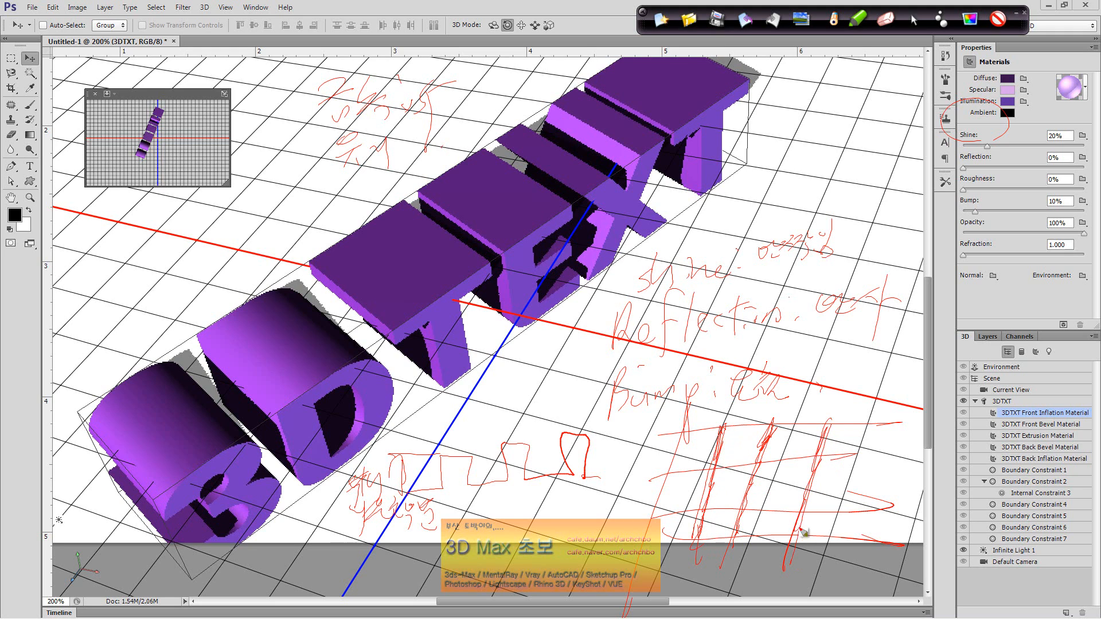
pyautogui.moveTo(654, 477); pyautogui.dragTo(914, 446)
pyautogui.moveTo(664, 512)
pyautogui.mouseDown()
pyautogui.moveTo(946, 493)
pyautogui.moveTo(715, 511)
pyautogui.moveTo(859, 507)
pyautogui.mouseUp()
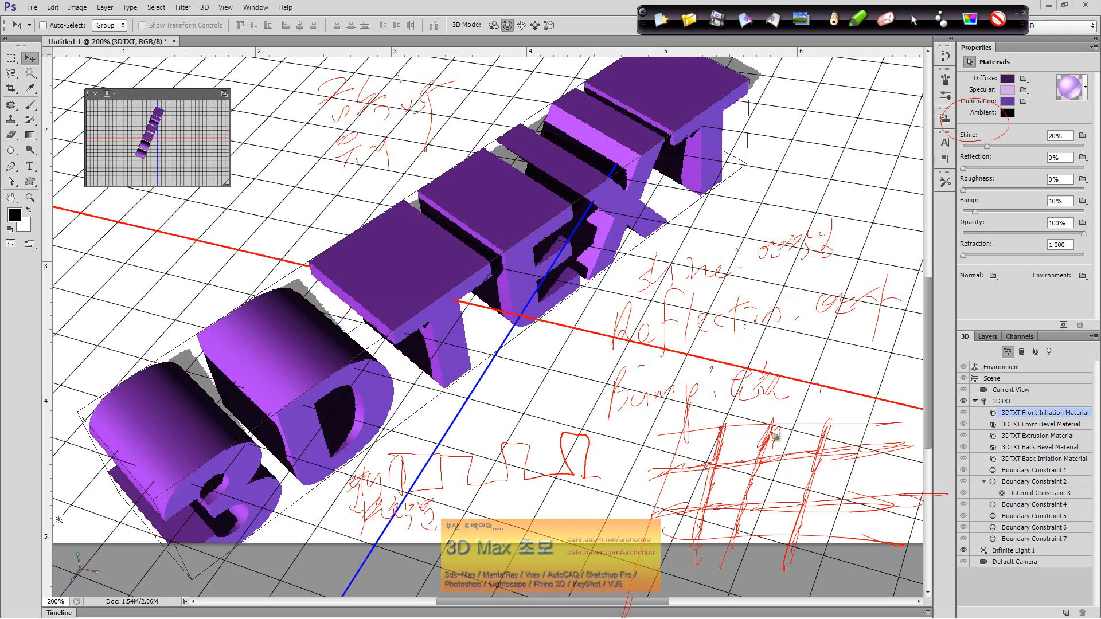
pyautogui.moveTo(786, 399)
pyautogui.mouseDown()
pyautogui.moveTo(784, 439)
pyautogui.moveTo(801, 446)
pyautogui.mouseUp()
# - Circle the Opacity and Refraction settings with the pen and handwrite a note explaining Refraction
pyautogui.moveTo(998, 203)
pyautogui.mouseDown()
pyautogui.moveTo(983, 259)
pyautogui.moveTo(1012, 241)
pyautogui.mouseUp()
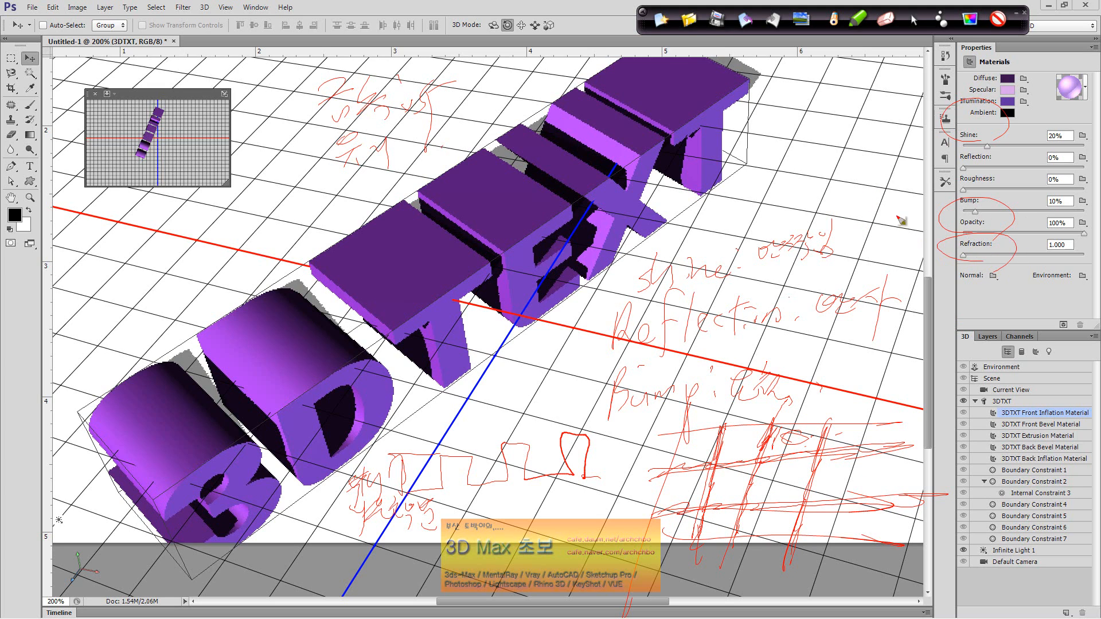
pyautogui.moveTo(777, 162)
pyautogui.mouseDown()
pyautogui.moveTo(790, 129)
pyautogui.moveTo(784, 169)
pyautogui.moveTo(828, 107)
pyautogui.moveTo(808, 182)
pyautogui.moveTo(820, 156)
pyautogui.moveTo(811, 159)
pyautogui.moveTo(832, 152)
pyautogui.moveTo(839, 170)
pyautogui.moveTo(871, 149)
pyautogui.moveTo(871, 174)
pyautogui.moveTo(869, 151)
pyautogui.moveTo(900, 152)
pyautogui.moveTo(885, 169)
pyautogui.moveTo(923, 161)
pyautogui.mouseUp()
pyautogui.moveTo(805, 190)
pyautogui.mouseDown()
pyautogui.moveTo(825, 197)
pyautogui.moveTo(819, 207)
pyautogui.moveTo(883, 198)
pyautogui.mouseUp()
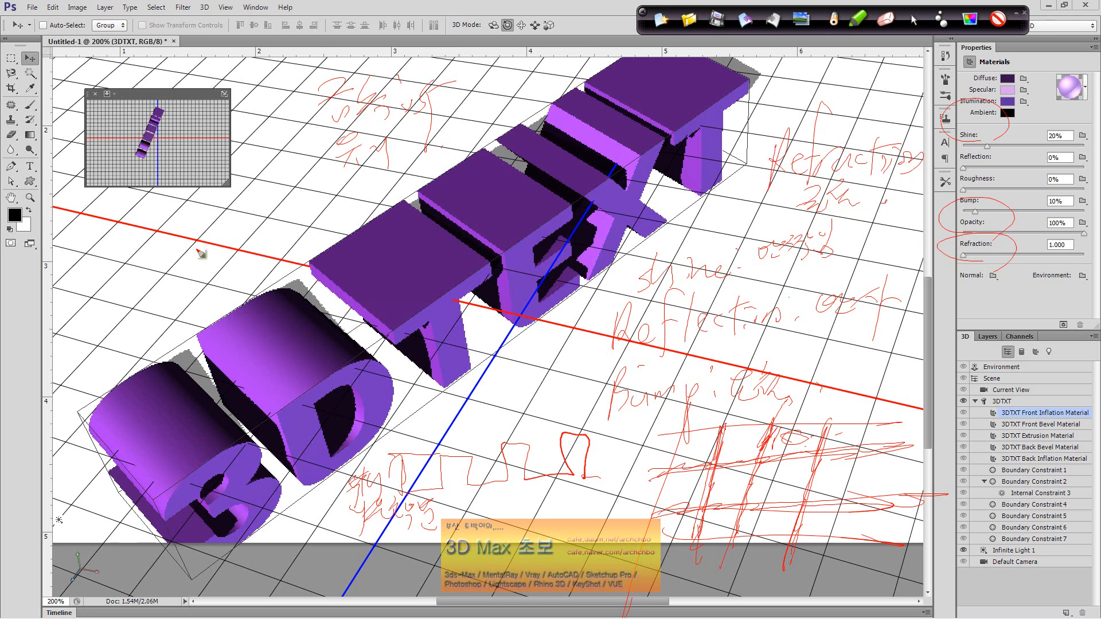
# - Draw a horizontal red surface line beside the letters and mark its start with the yellow pen
pyautogui.moveTo(98, 240); pyautogui.dragTo(338, 239)
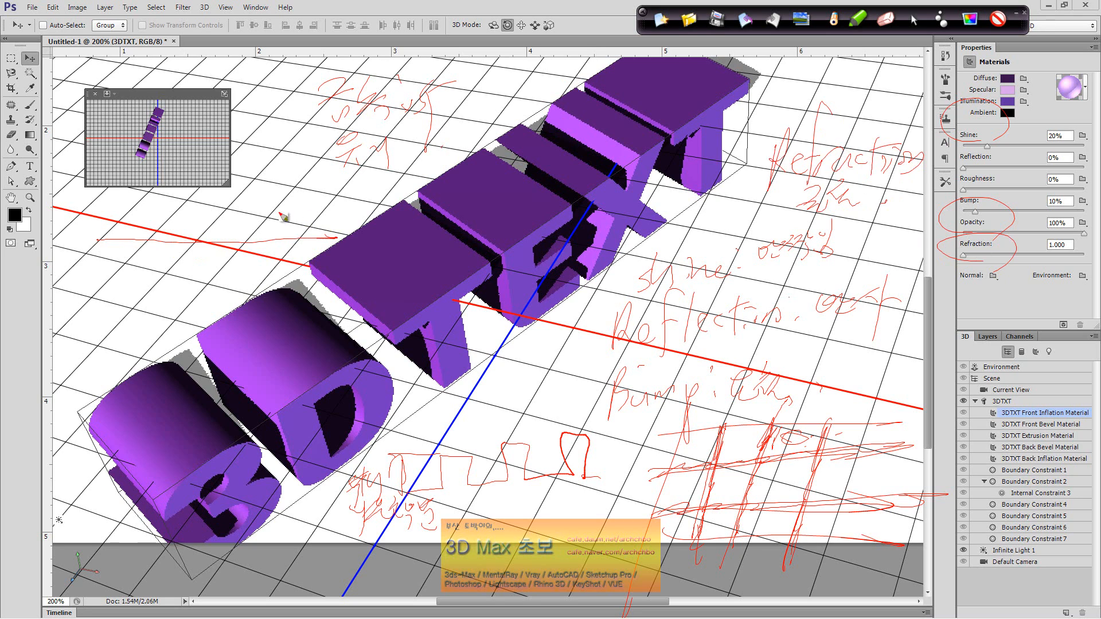
pyautogui.click(829, 19)
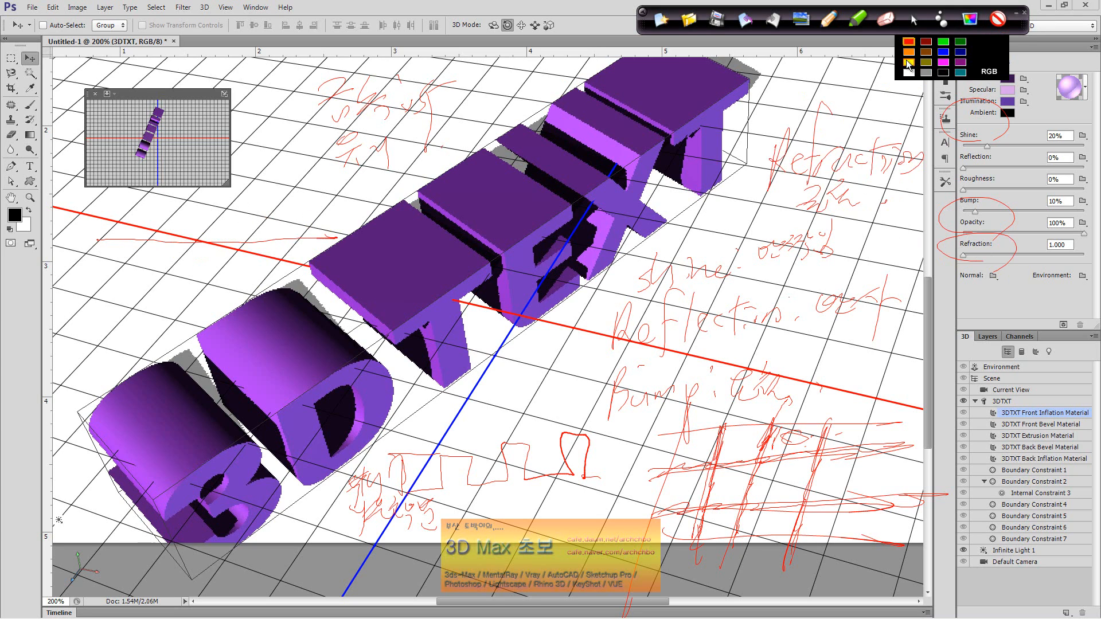
pyautogui.click(908, 62)
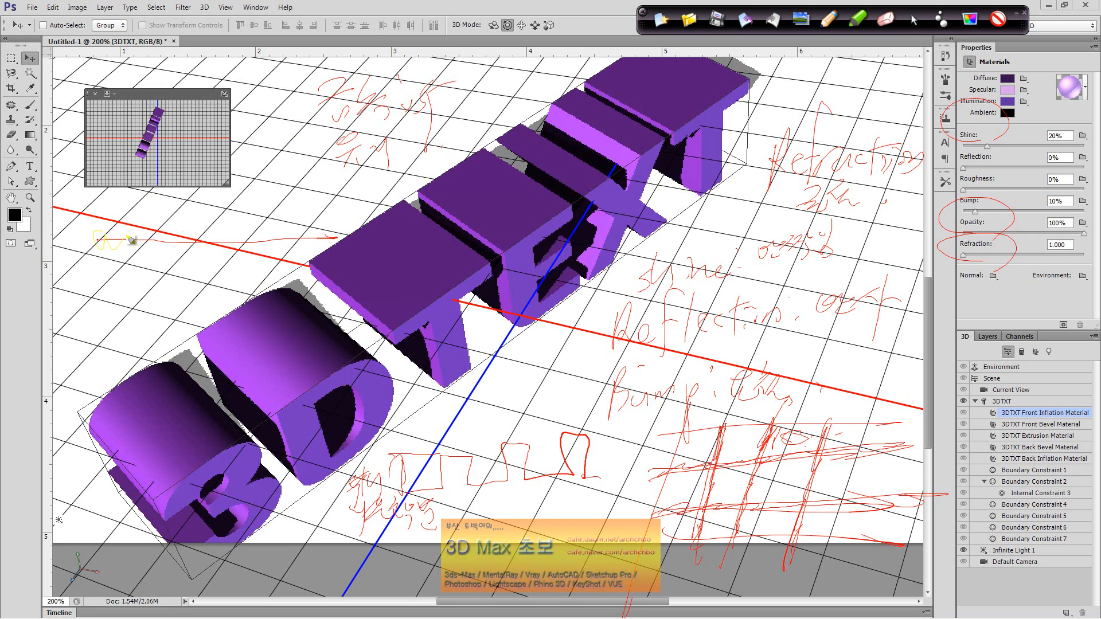
# - Sketch a refraction diagram in blue on the surface line, with an incoming ray, a bent ray and short labels
pyautogui.click(969, 20)
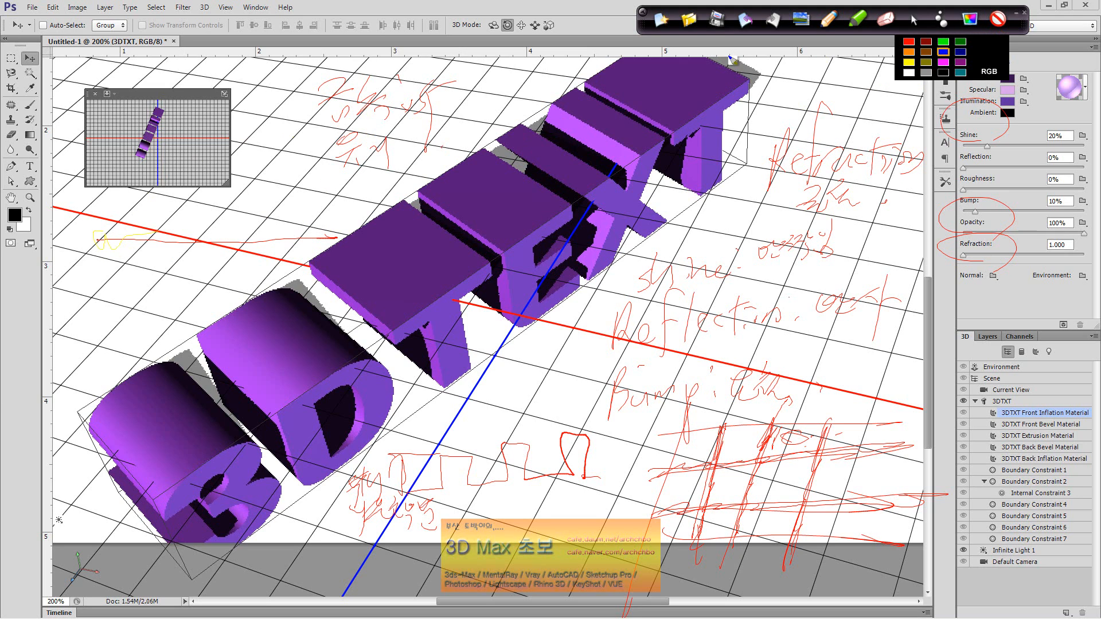
pyautogui.moveTo(86, 240); pyautogui.dragTo(321, 228)
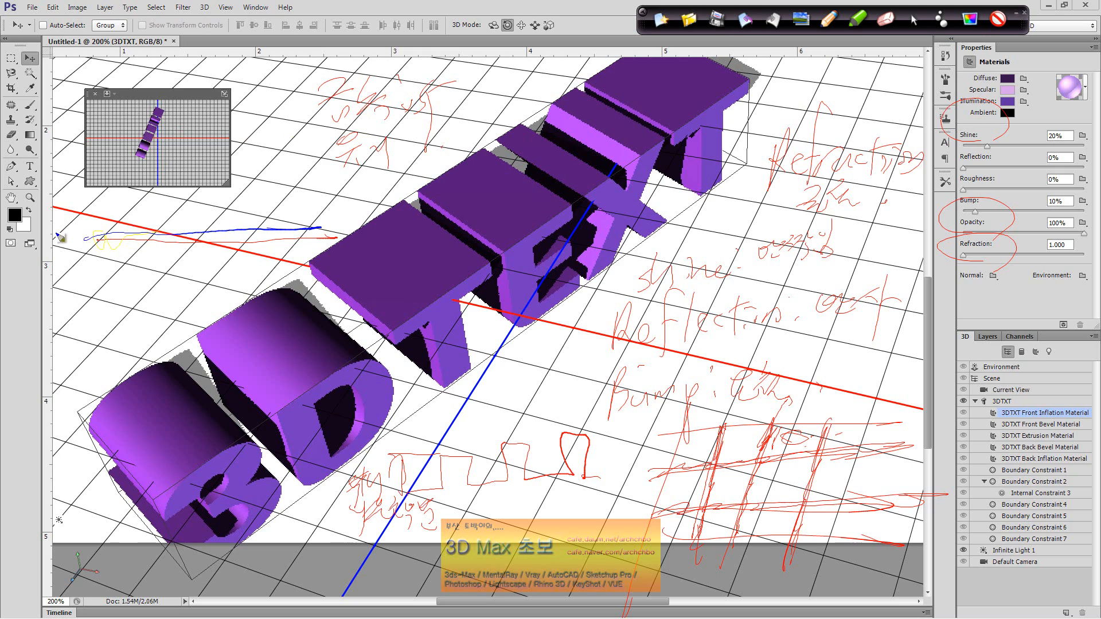
pyautogui.moveTo(60, 237)
pyautogui.mouseDown()
pyautogui.moveTo(62, 260)
pyautogui.moveTo(89, 266)
pyautogui.mouseUp()
pyautogui.moveTo(285, 121)
pyautogui.mouseDown()
pyautogui.moveTo(222, 228)
pyautogui.moveTo(216, 222)
pyautogui.moveTo(245, 233)
pyautogui.moveTo(288, 148)
pyautogui.moveTo(290, 172)
pyautogui.mouseUp()
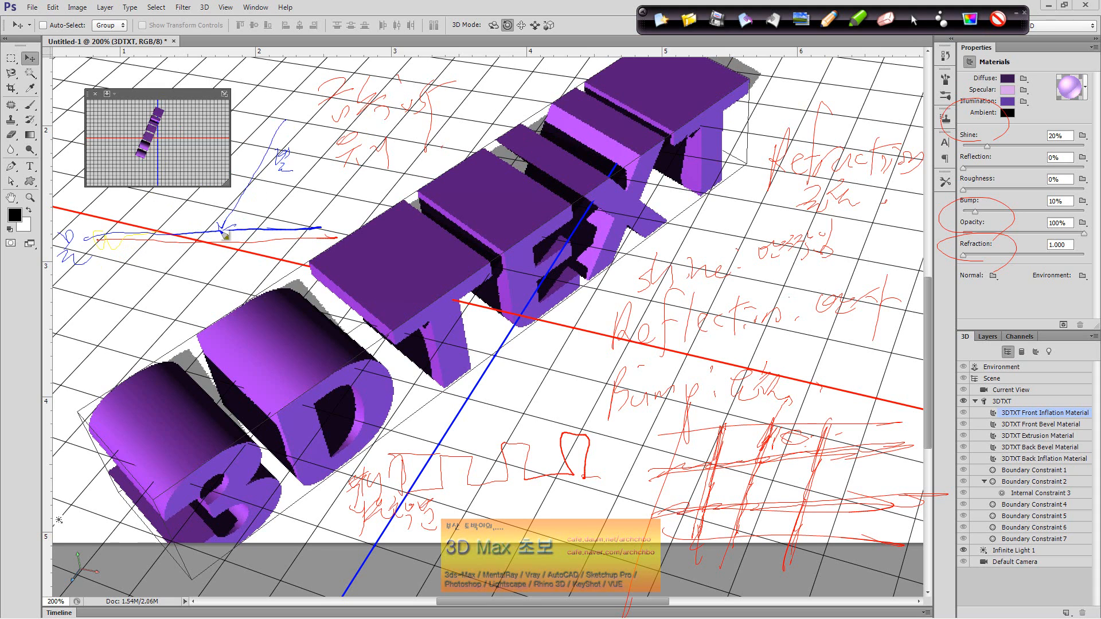
pyautogui.moveTo(60, 279)
pyautogui.mouseDown()
pyautogui.moveTo(50, 300)
pyautogui.moveTo(91, 301)
pyautogui.mouseUp()
pyautogui.moveTo(225, 237)
pyautogui.mouseDown()
pyautogui.moveTo(104, 284)
pyautogui.moveTo(141, 281)
pyautogui.mouseUp()
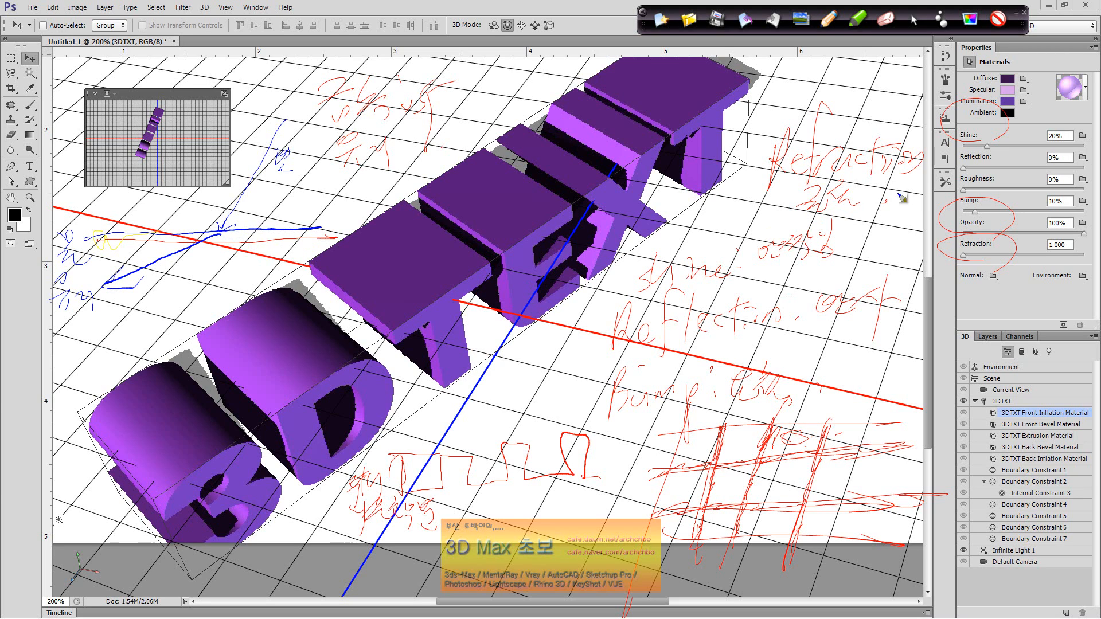
# - Circle the Reflection and Roughness settings in blue, and clear all the pen annotations
pyautogui.moveTo(987, 198)
pyautogui.mouseDown()
pyautogui.moveTo(933, 185)
pyautogui.moveTo(996, 195)
pyautogui.moveTo(926, 158)
pyautogui.moveTo(989, 168)
pyautogui.mouseUp()
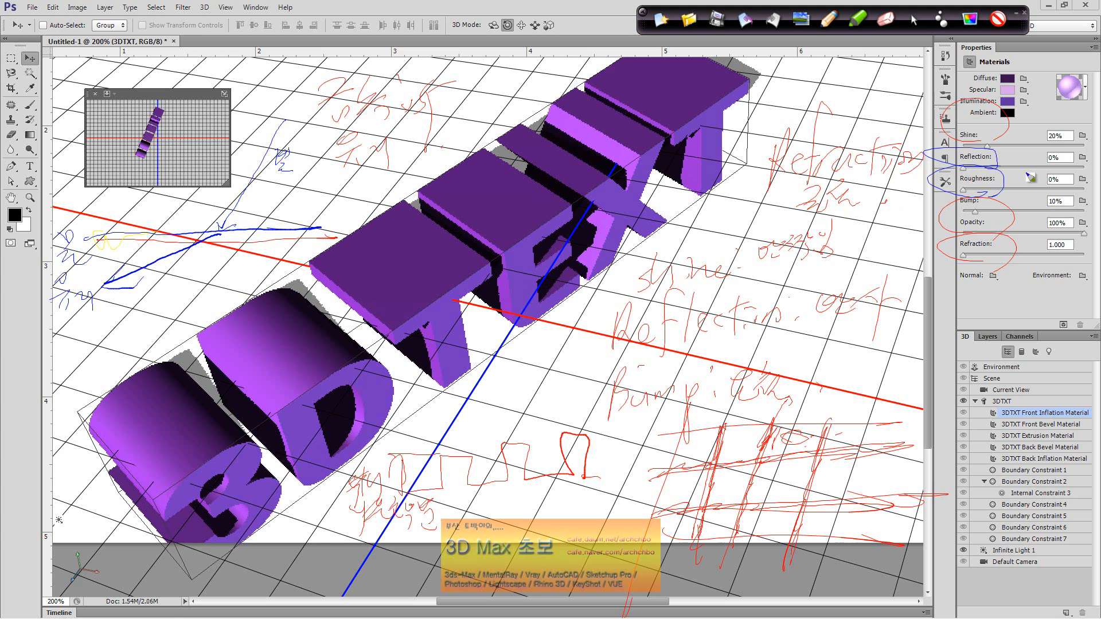
pyautogui.click(662, 25)
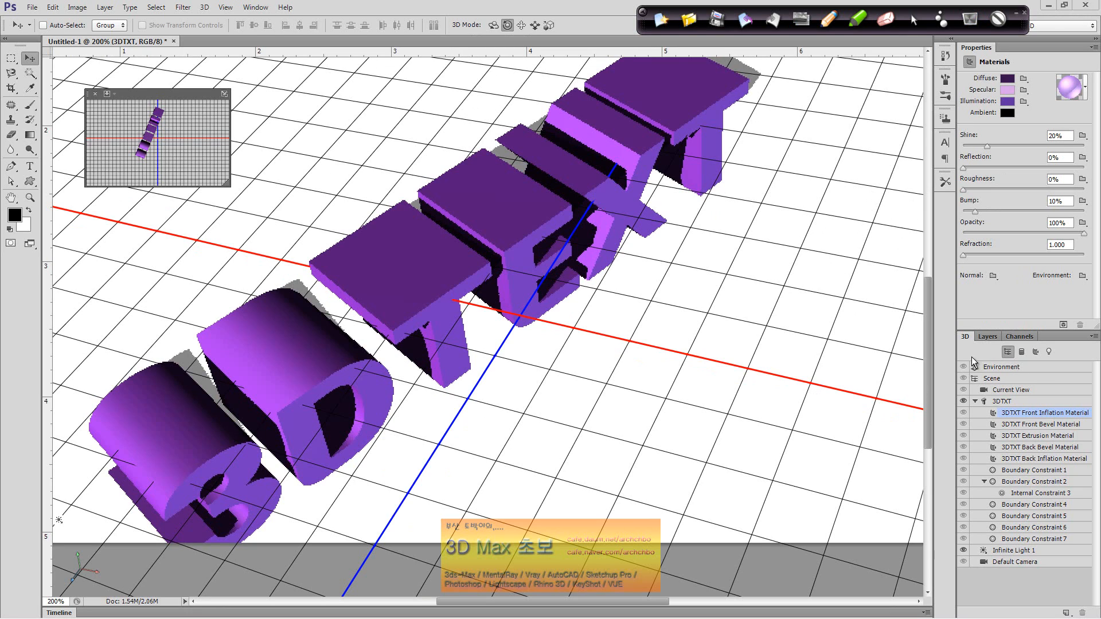
# - Show the Environment properties and handwrite an "Environment" heading with its Korean meaning below the letters
pyautogui.click(1017, 368)
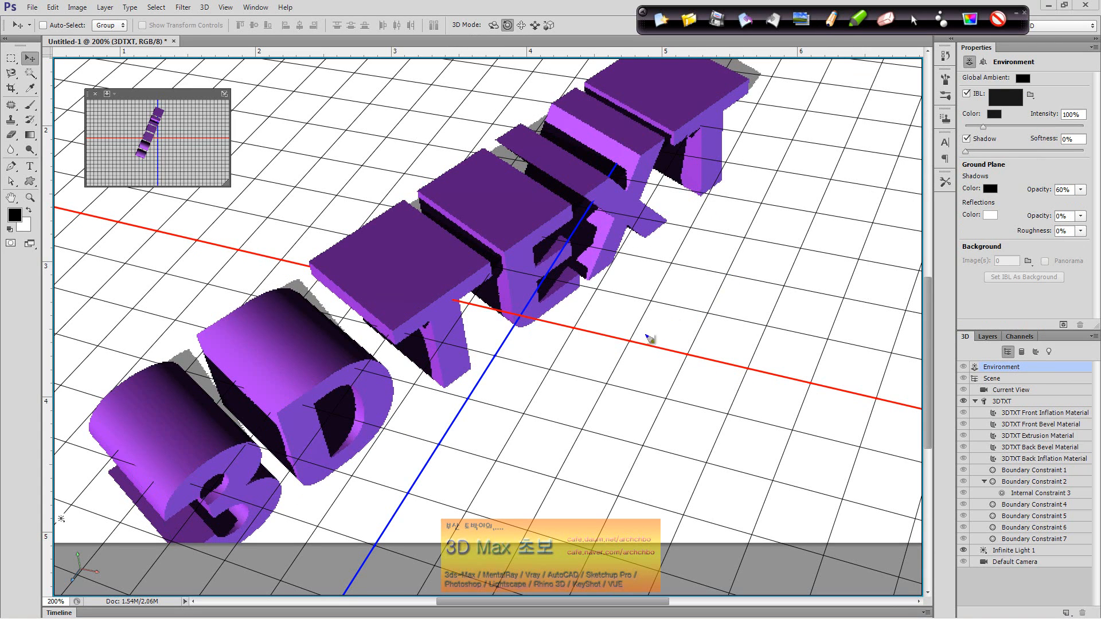
pyautogui.moveTo(573, 336)
pyautogui.mouseDown()
pyautogui.moveTo(622, 370)
pyautogui.moveTo(650, 349)
pyautogui.moveTo(685, 363)
pyautogui.moveTo(805, 328)
pyautogui.moveTo(829, 327)
pyautogui.moveTo(837, 343)
pyautogui.mouseUp()
pyautogui.moveTo(874, 333); pyautogui.dragTo(881, 335)
pyautogui.click(920, 339)
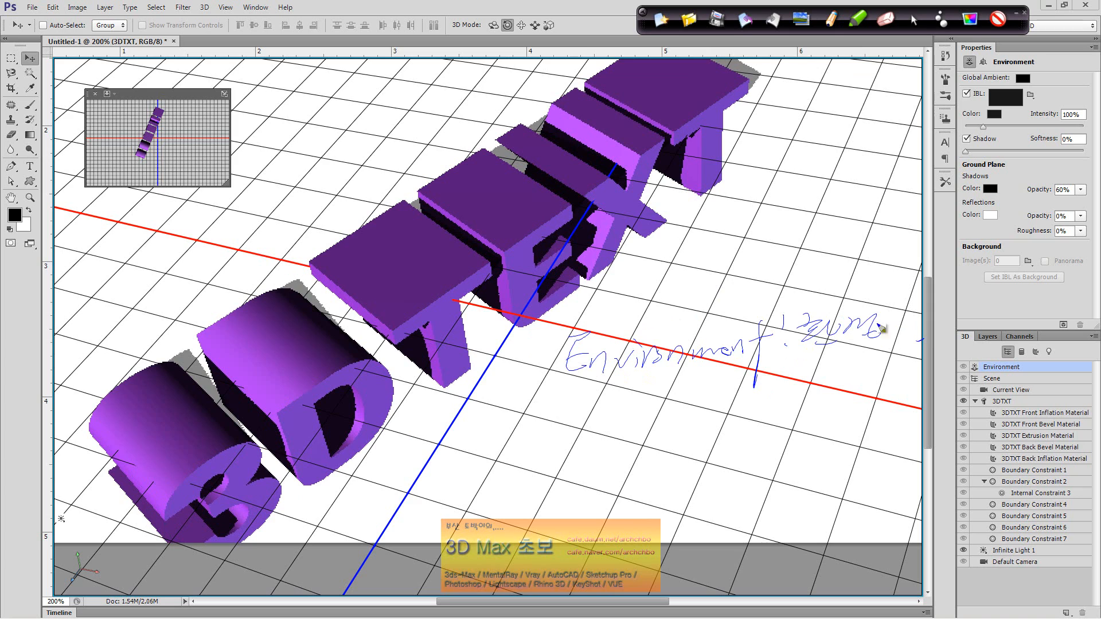
# - Draw a large freehand loop around the 3D letters to indicate their surroundings
pyautogui.moveTo(490, 321); pyautogui.dragTo(430, 126)
pyautogui.moveTo(508, 105)
pyautogui.mouseDown()
pyautogui.moveTo(582, 252)
pyautogui.moveTo(619, 273)
pyautogui.mouseUp()
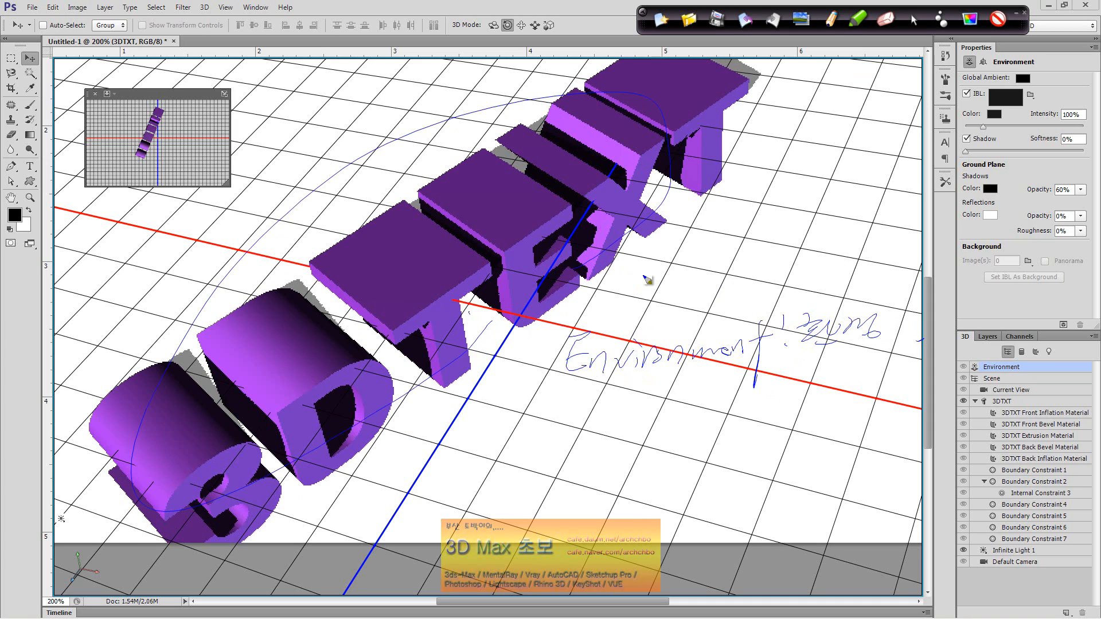
pyautogui.moveTo(376, 395); pyautogui.dragTo(278, 376)
# - Handwrite the first line of a Korean explanation below the Environment heading
pyautogui.moveTo(465, 420); pyautogui.dragTo(494, 418)
pyautogui.moveTo(479, 449)
pyautogui.mouseDown()
pyautogui.moveTo(489, 464)
pyautogui.moveTo(510, 456)
pyautogui.mouseUp()
pyautogui.moveTo(527, 419); pyautogui.dragTo(555, 453)
pyautogui.moveTo(572, 441); pyautogui.dragTo(660, 424)
pyautogui.moveTo(641, 428)
pyautogui.mouseDown()
pyautogui.moveTo(662, 439)
pyautogui.moveTo(668, 410)
pyautogui.mouseUp()
pyautogui.moveTo(689, 396); pyautogui.dragTo(690, 458)
pyautogui.moveTo(724, 402)
pyautogui.mouseDown()
pyautogui.moveTo(735, 425)
pyautogui.moveTo(767, 408)
pyautogui.mouseUp()
pyautogui.moveTo(746, 420); pyautogui.dragTo(781, 432)
pyautogui.moveTo(806, 408)
pyautogui.mouseDown()
pyautogui.moveTo(826, 414)
pyautogui.moveTo(828, 428)
pyautogui.mouseUp()
pyautogui.moveTo(839, 400)
pyautogui.mouseDown()
pyautogui.moveTo(835, 430)
pyautogui.moveTo(877, 413)
pyautogui.mouseUp()
# - Handwrite two further lines of the Korean explanation below its first line
pyautogui.moveTo(636, 480); pyautogui.dragTo(671, 482)
pyautogui.moveTo(677, 471); pyautogui.dragTo(706, 485)
pyautogui.moveTo(714, 459)
pyautogui.mouseDown()
pyautogui.moveTo(717, 494)
pyautogui.moveTo(731, 481)
pyautogui.mouseUp()
pyautogui.moveTo(737, 453); pyautogui.dragTo(740, 493)
pyautogui.moveTo(727, 472); pyautogui.dragTo(794, 458)
pyautogui.moveTo(771, 478)
pyautogui.mouseDown()
pyautogui.moveTo(799, 486)
pyautogui.moveTo(806, 477)
pyautogui.mouseUp()
pyautogui.moveTo(812, 469); pyautogui.dragTo(839, 487)
pyautogui.moveTo(847, 454)
pyautogui.mouseDown()
pyautogui.moveTo(849, 487)
pyautogui.moveTo(862, 466)
pyautogui.mouseUp()
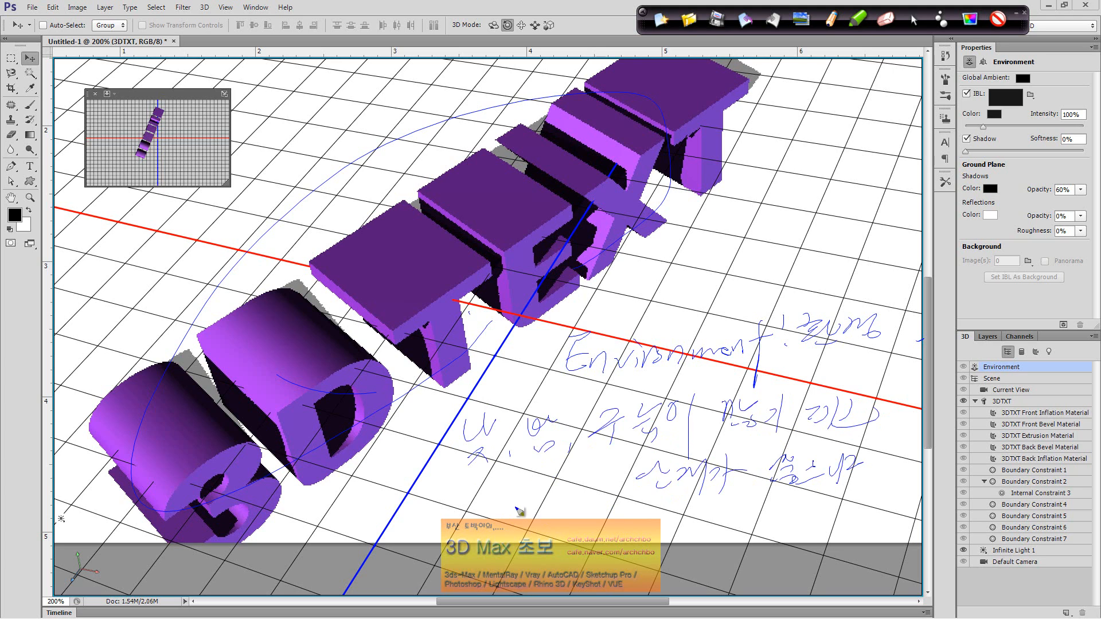
pyautogui.moveTo(557, 503); pyautogui.dragTo(573, 532)
pyautogui.moveTo(575, 525)
pyautogui.mouseDown()
pyautogui.moveTo(608, 523)
pyautogui.moveTo(627, 506)
pyautogui.moveTo(627, 532)
pyautogui.moveTo(653, 528)
pyautogui.mouseUp()
pyautogui.moveTo(668, 505)
pyautogui.mouseDown()
pyautogui.moveTo(682, 519)
pyautogui.moveTo(711, 519)
pyautogui.mouseUp()
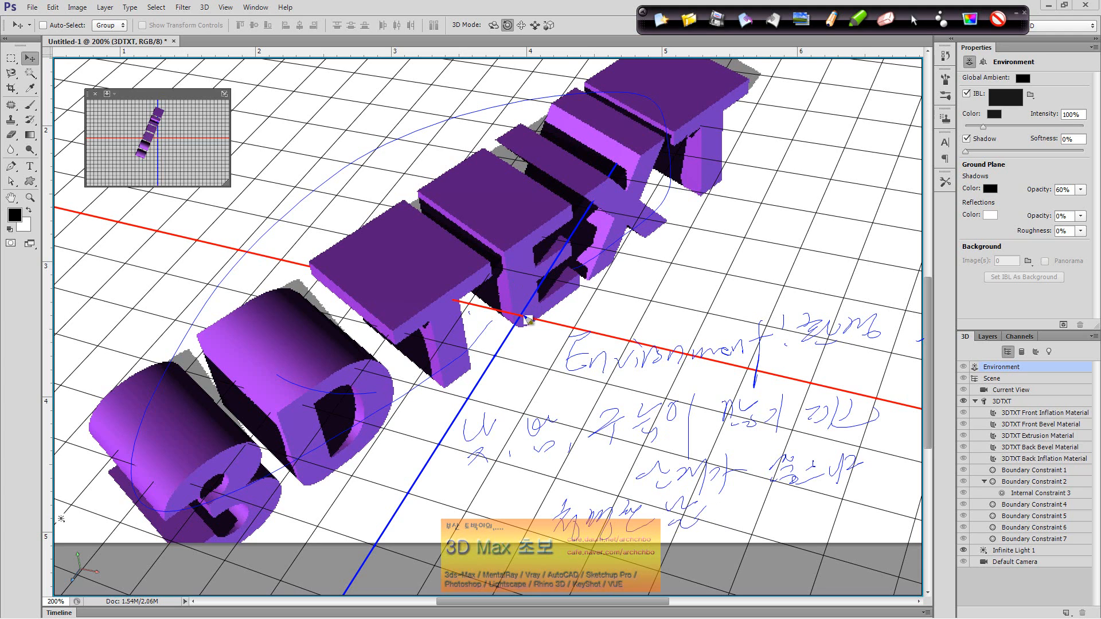
# - Emphasize the Environment note with a loop and an underline, and circle Ground Plane with a hatched oval sketch above the note
pyautogui.moveTo(742, 443)
pyautogui.mouseDown()
pyautogui.moveTo(516, 470)
pyautogui.moveTo(737, 447)
pyautogui.mouseUp()
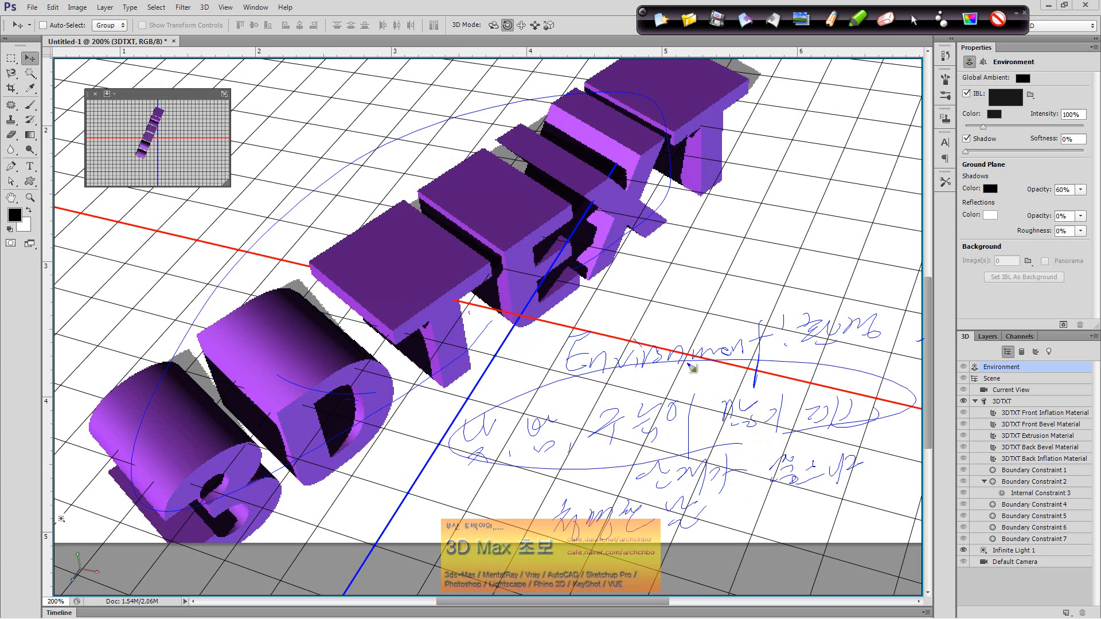
pyautogui.moveTo(594, 378)
pyautogui.mouseDown()
pyautogui.moveTo(640, 366)
pyautogui.moveTo(771, 362)
pyautogui.mouseUp()
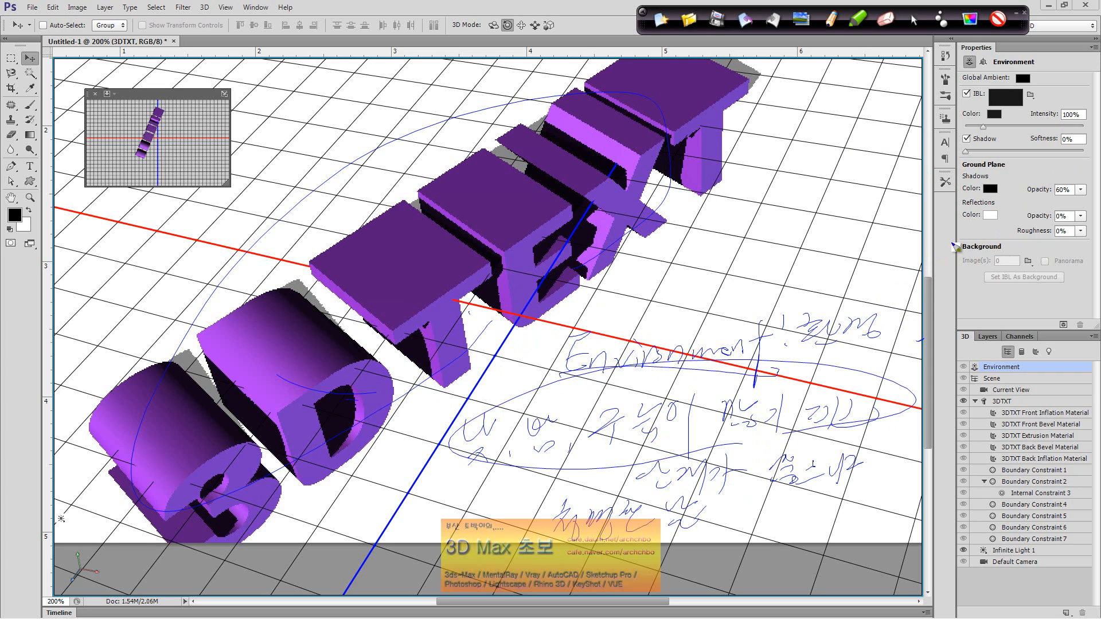
pyautogui.moveTo(963, 175)
pyautogui.mouseDown()
pyautogui.moveTo(1017, 170)
pyautogui.moveTo(980, 159)
pyautogui.mouseUp()
pyautogui.moveTo(730, 269)
pyautogui.mouseDown()
pyautogui.moveTo(663, 292)
pyautogui.moveTo(784, 280)
pyautogui.moveTo(853, 285)
pyautogui.moveTo(893, 301)
pyautogui.mouseUp()
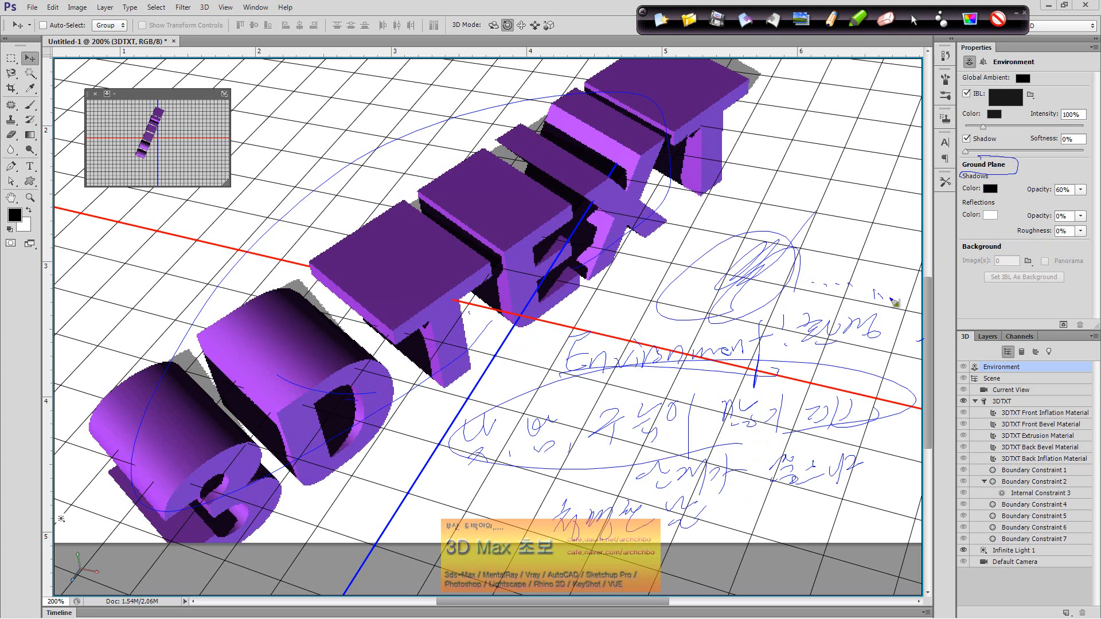
# - Leave the pen mode, select the Scene and apply the Sketch Grass render preset
pyautogui.click(910, 23)
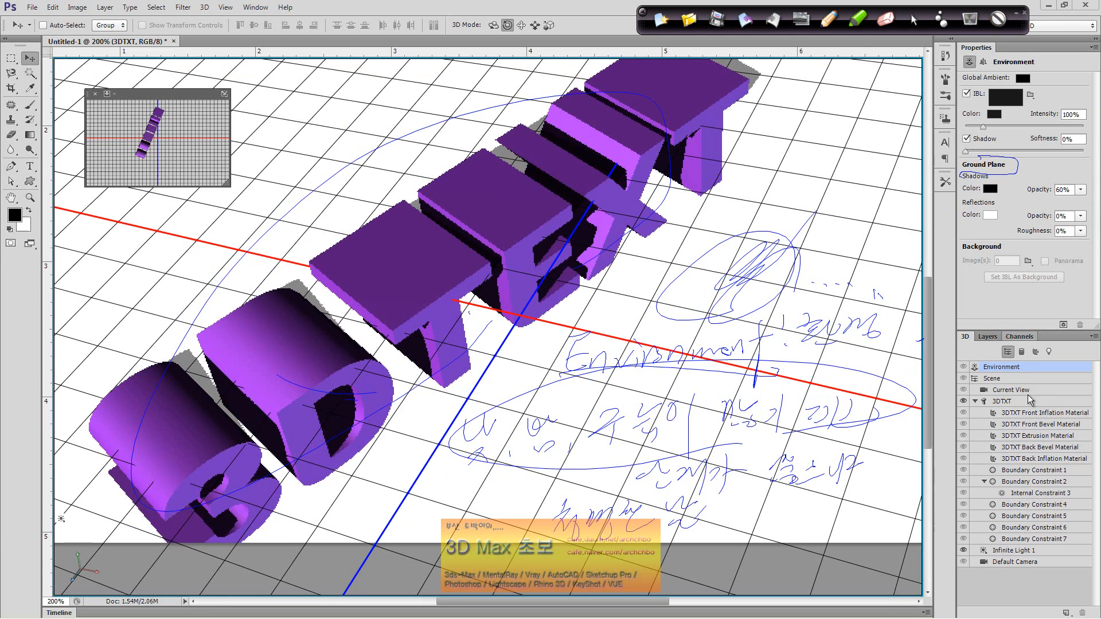
pyautogui.click(1007, 380)
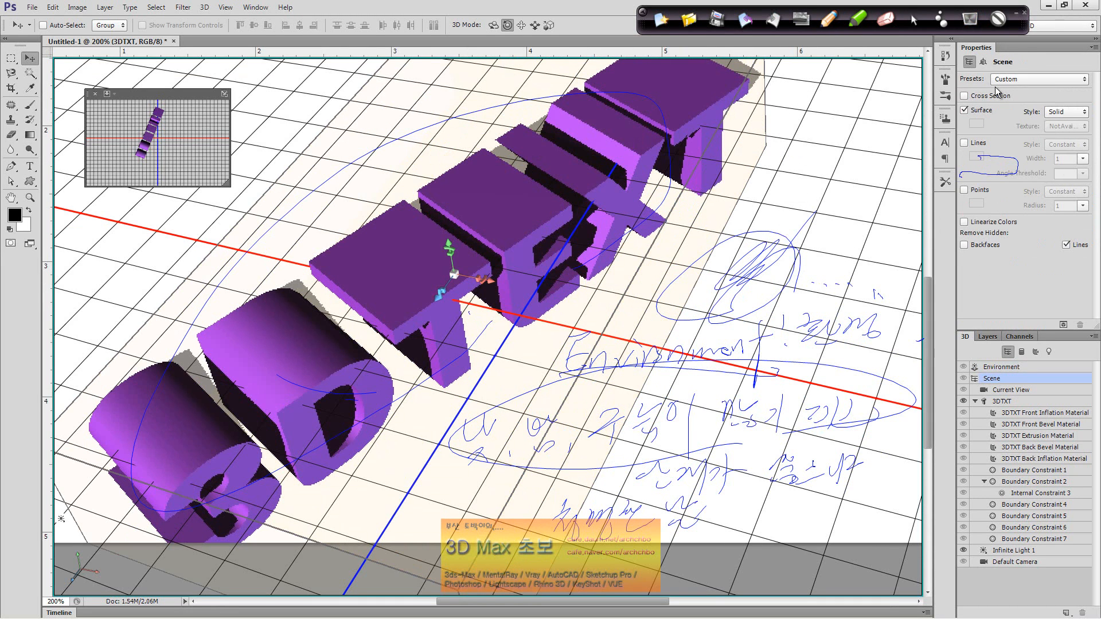
pyautogui.click(1015, 80)
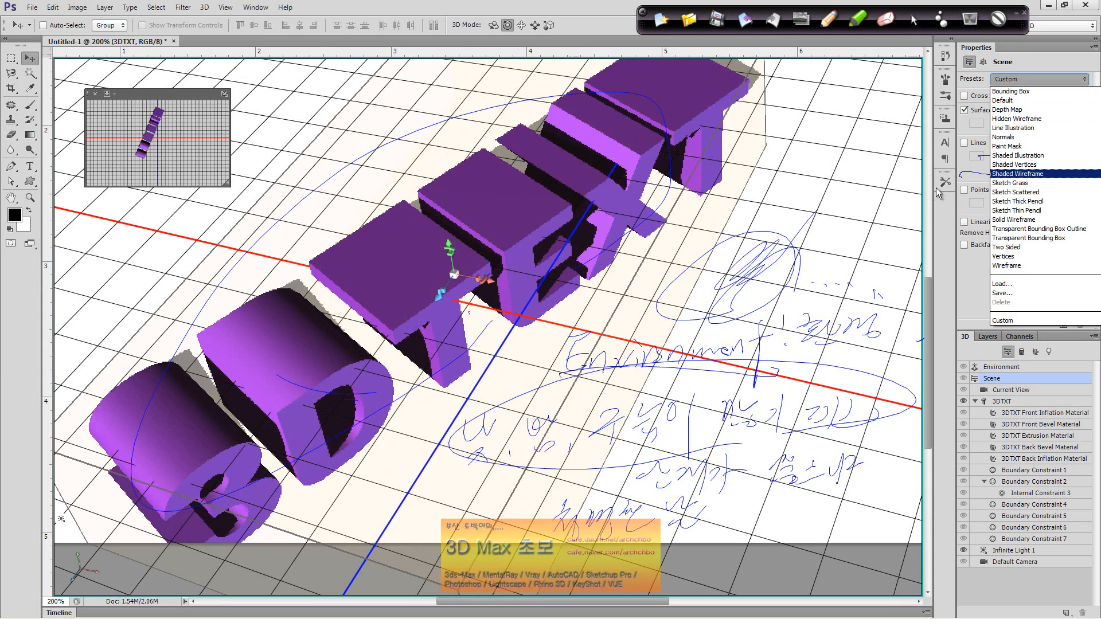
pyautogui.click(1048, 183)
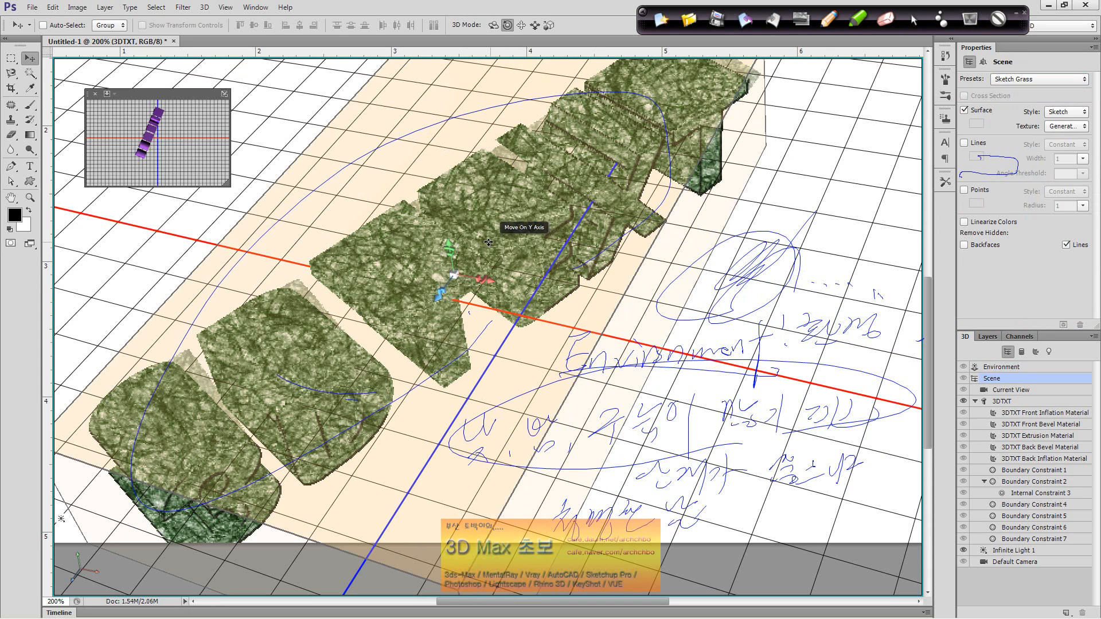
# - Try the Two Sided and Shaded Vertices render presets, and set the scene back to the Default preset
pyautogui.click(1042, 81)
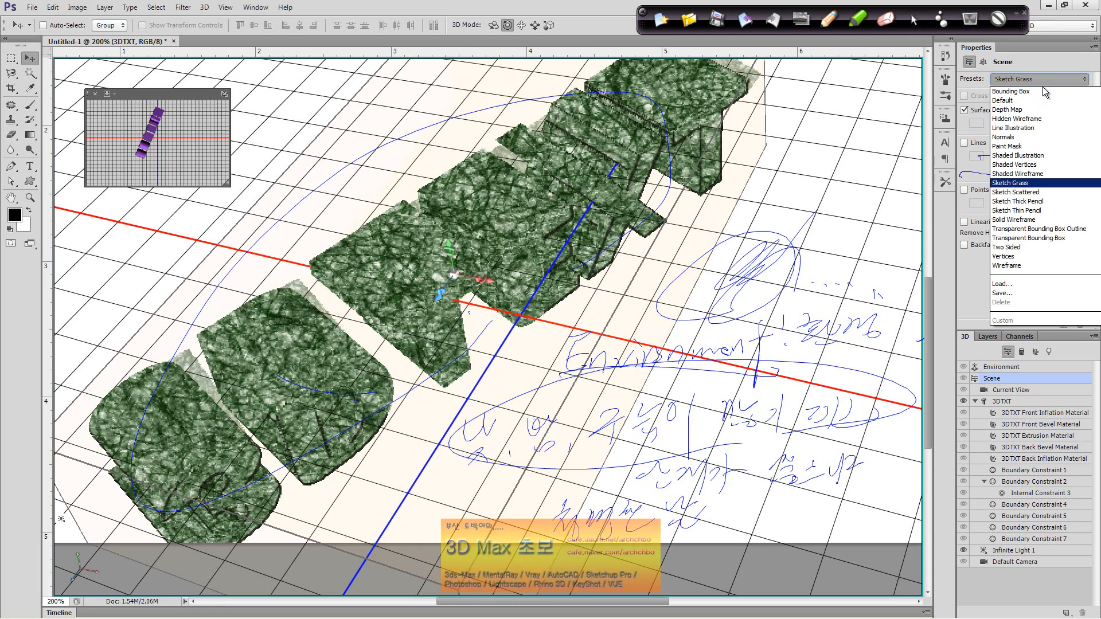
pyautogui.click(1055, 250)
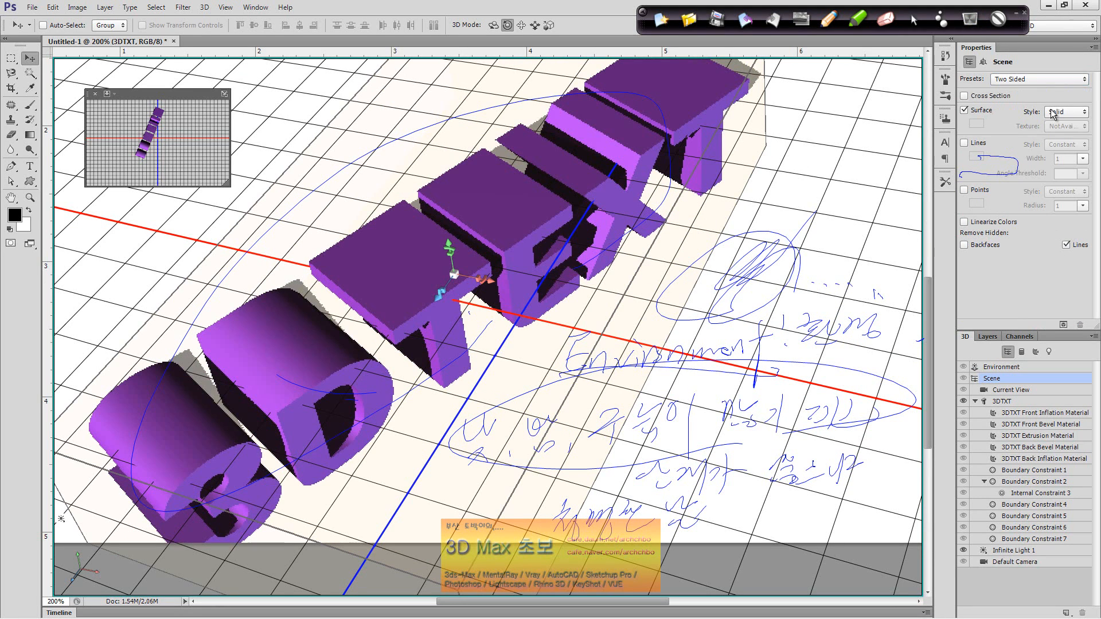
pyautogui.click(1052, 82)
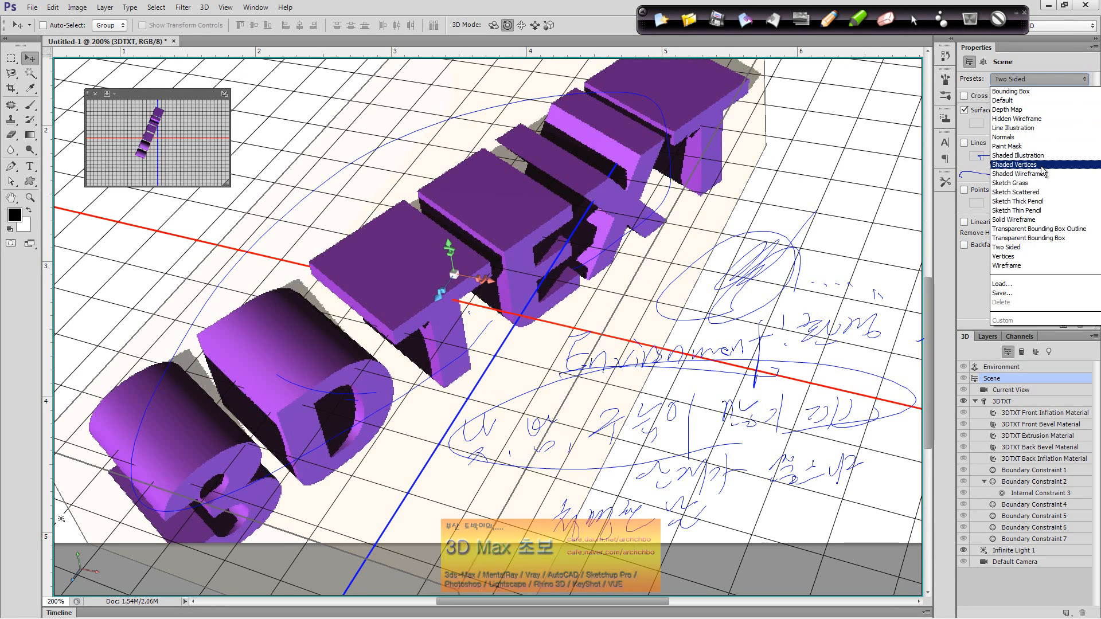
pyautogui.click(1042, 166)
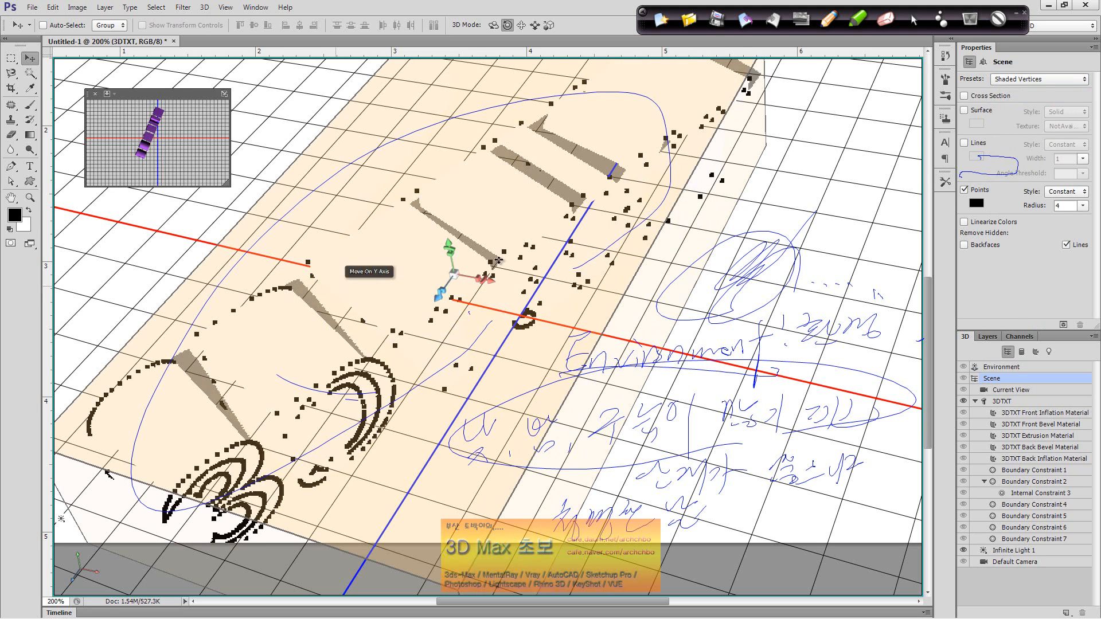
pyautogui.click(1043, 82)
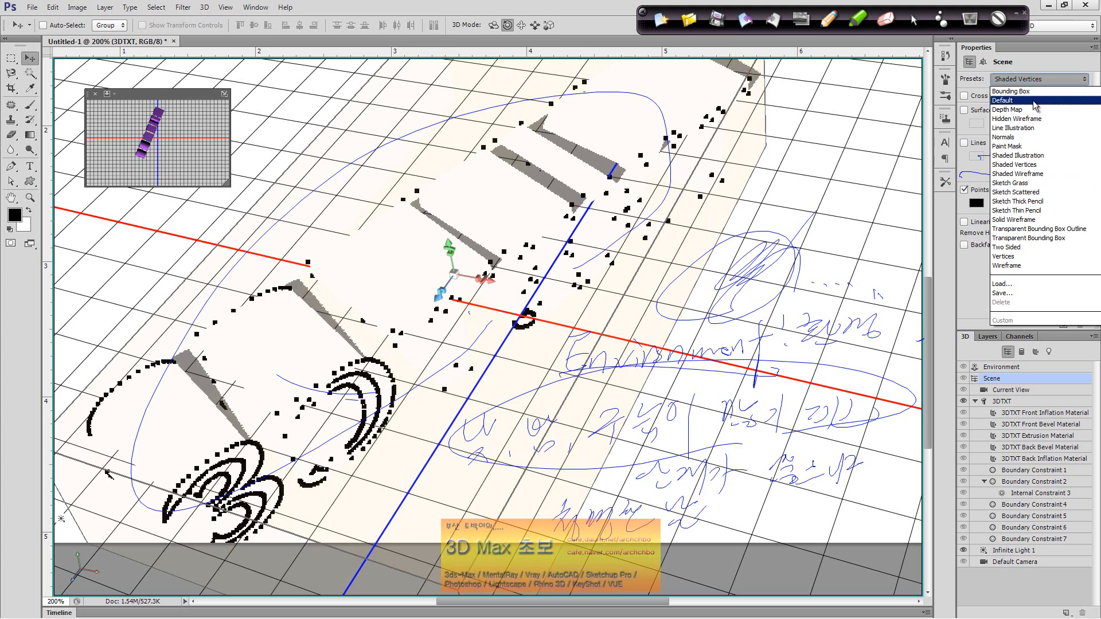
pyautogui.click(1026, 100)
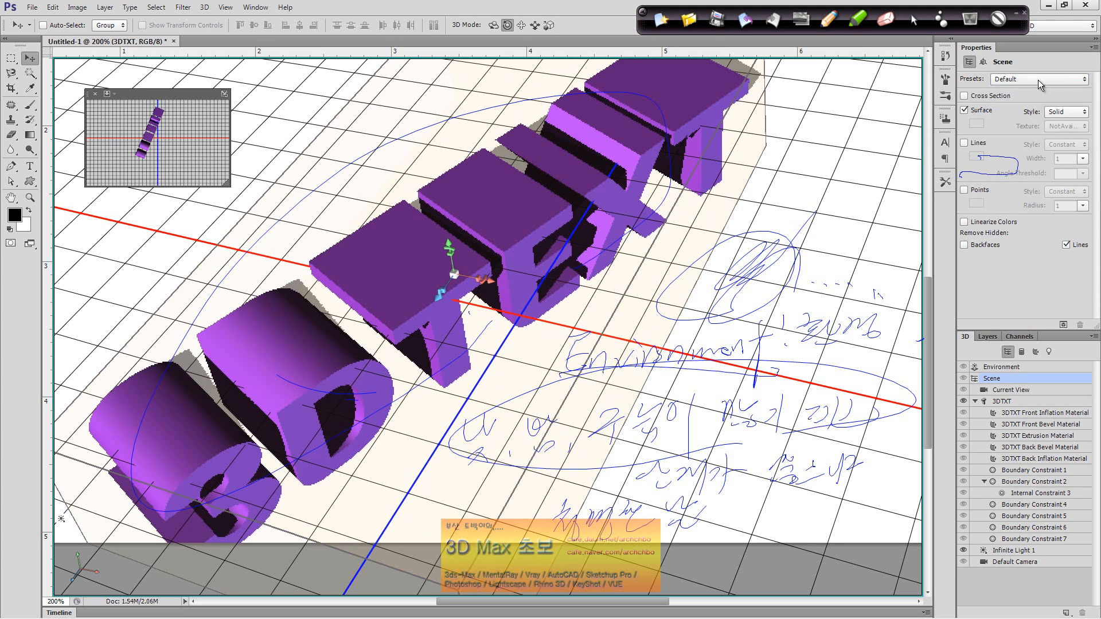
pyautogui.click(1039, 81)
pyautogui.click(1039, 80)
pyautogui.click(1039, 80)
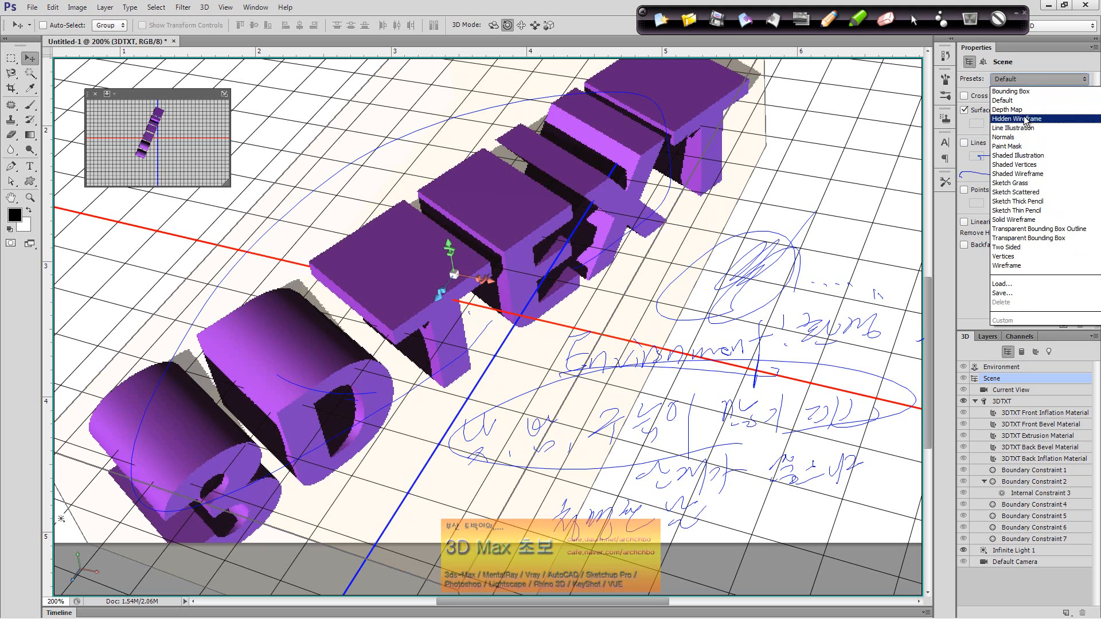
pyautogui.click(1042, 78)
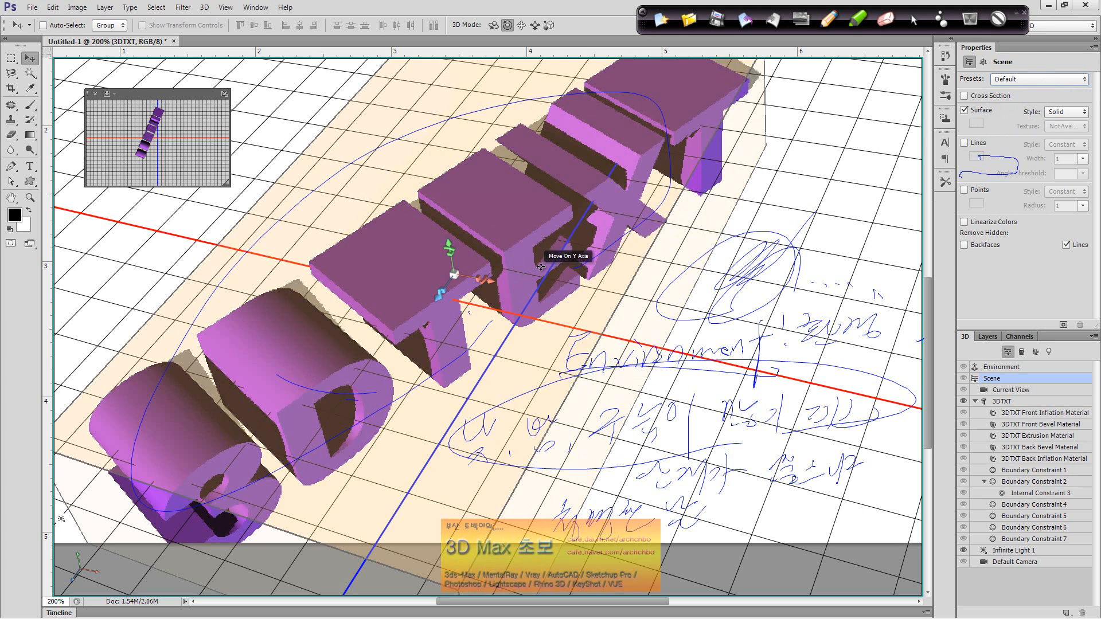
# - Toggle the scene's Surface rendering off and on again, and set its surface style to Flat
pyautogui.click(982, 110)
pyautogui.click(984, 110)
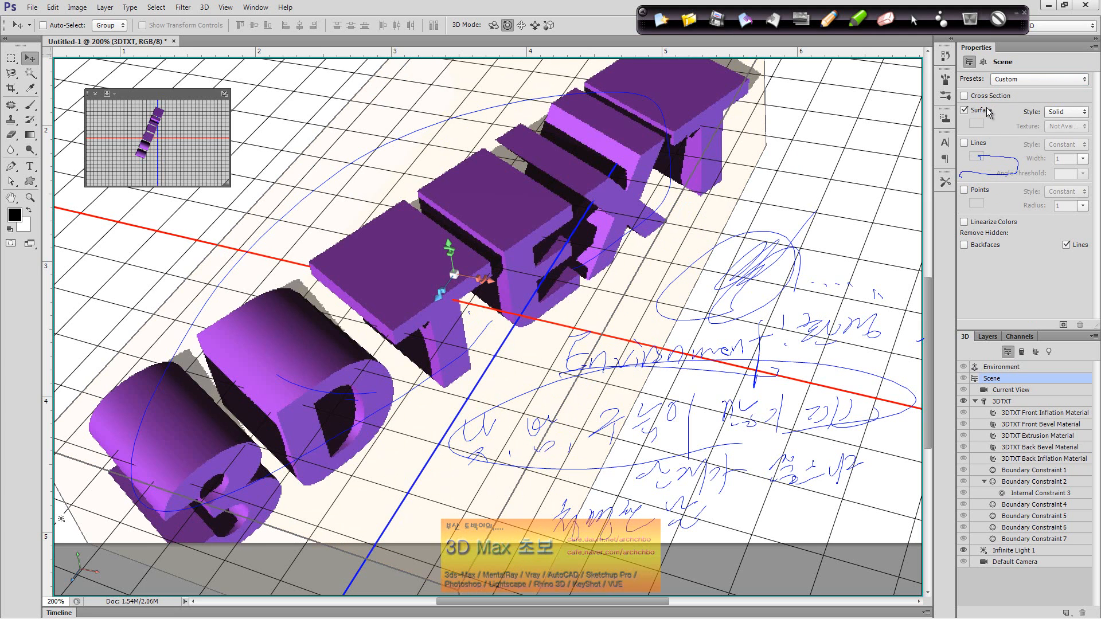
pyautogui.click(1059, 114)
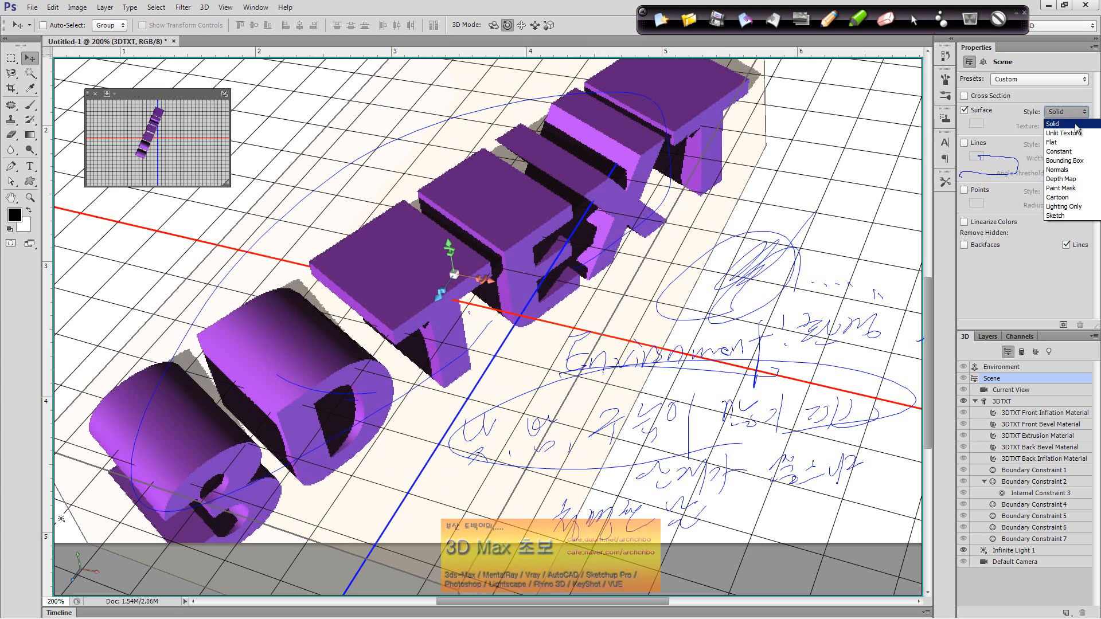
pyautogui.click(1070, 143)
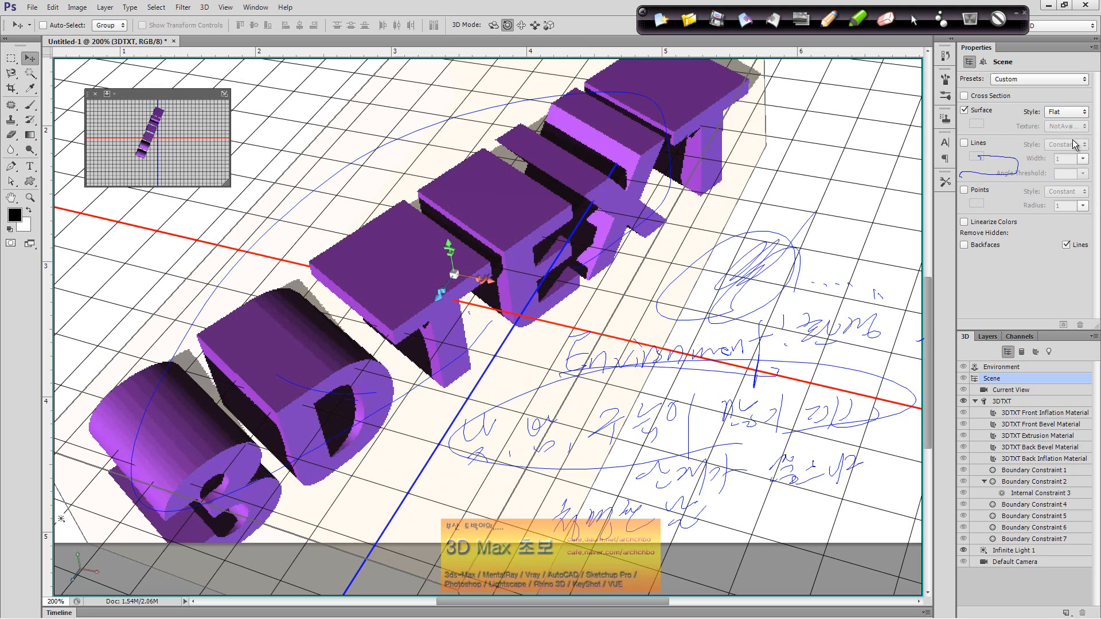
# - Try the Bounding Box and Sketch surface styles on the scene, and set the style back to Solid
pyautogui.click(1061, 110)
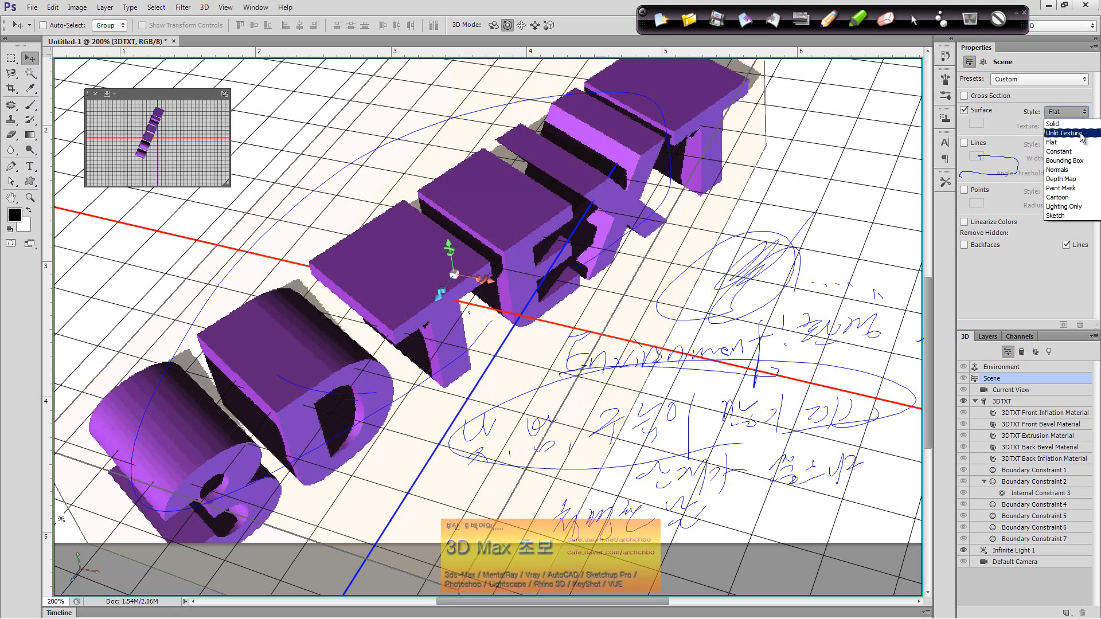
pyautogui.click(1065, 160)
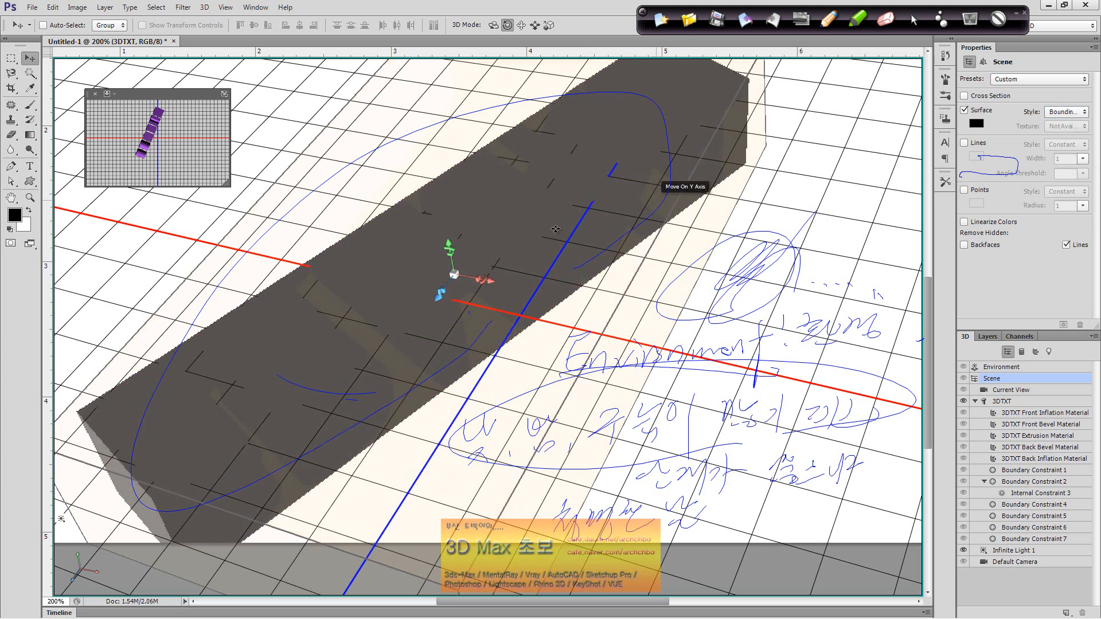
pyautogui.click(1082, 113)
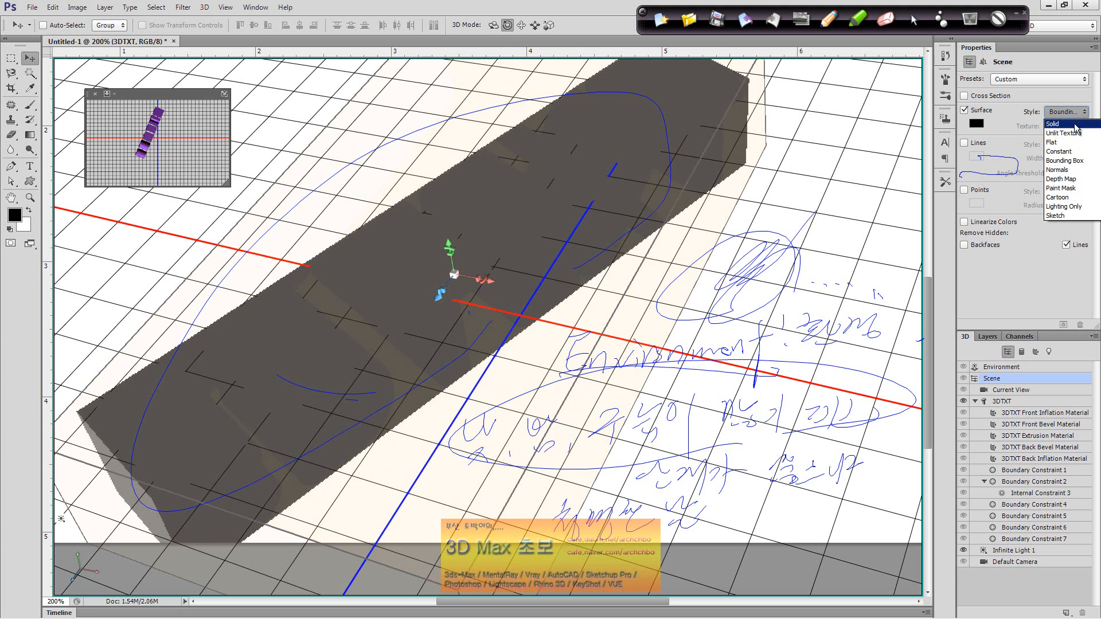
pyautogui.click(1076, 216)
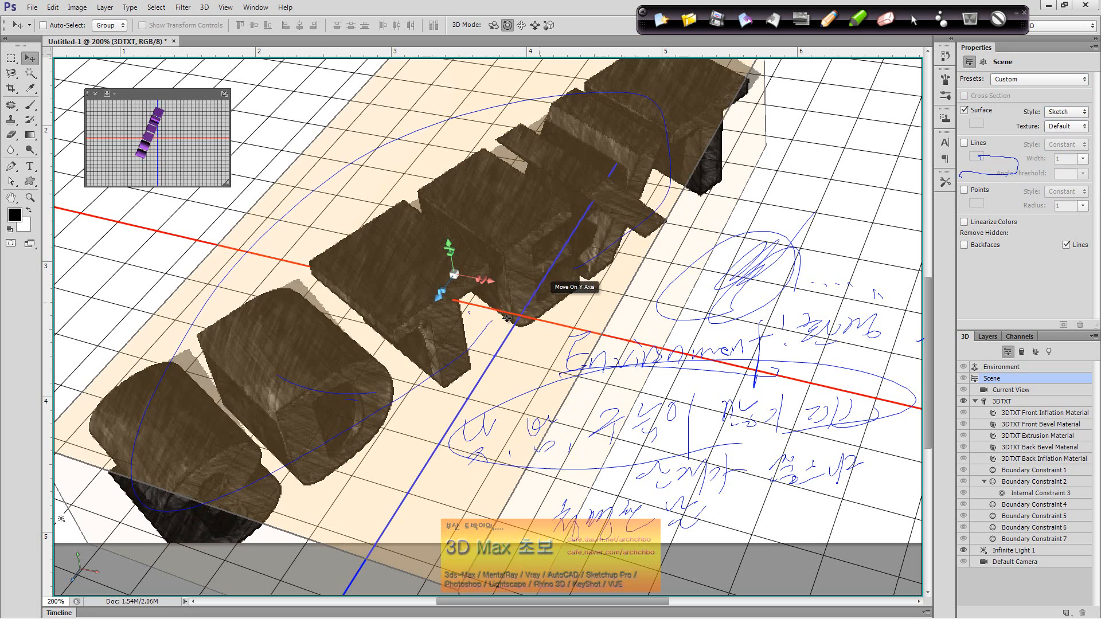
pyautogui.click(1077, 114)
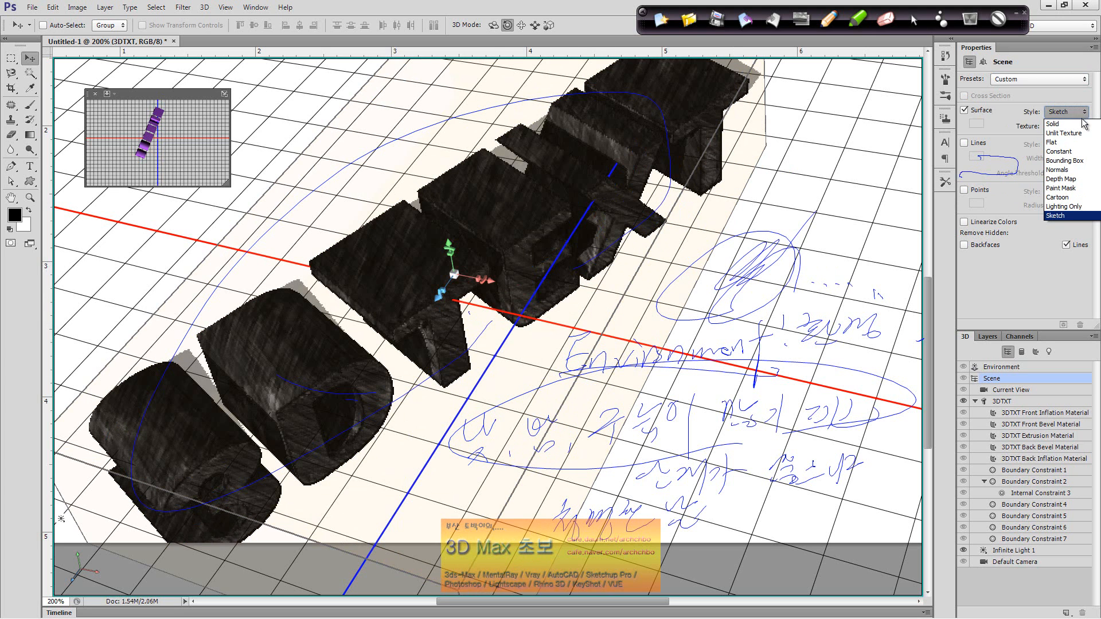
pyautogui.click(1053, 124)
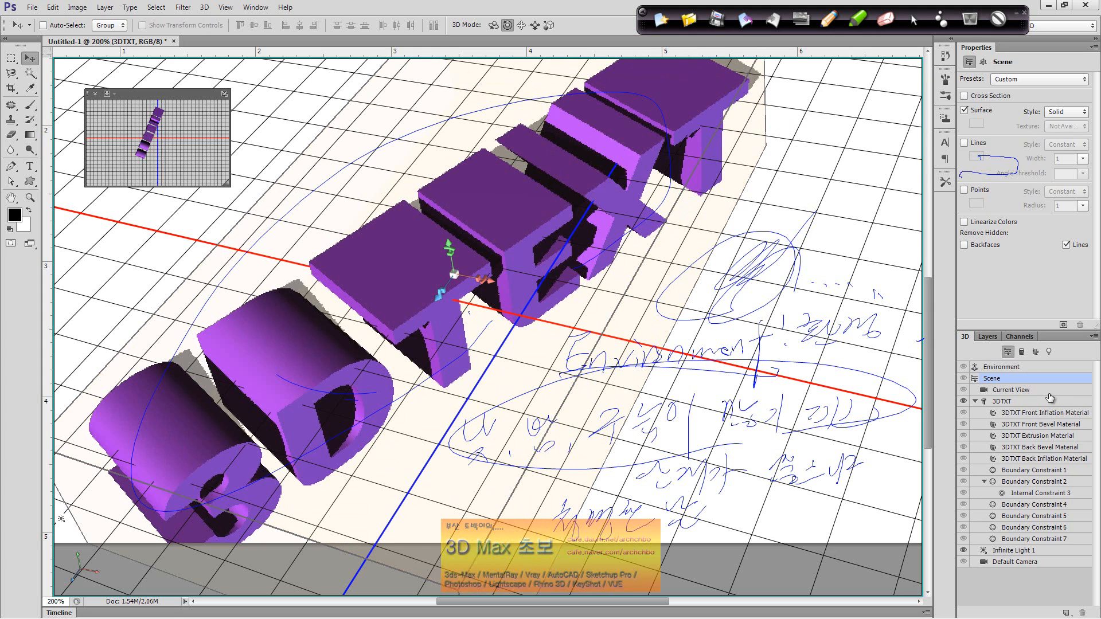
# - Select the Current View camera, try the Bottom and Left views, and set the camera view to Default
pyautogui.click(1038, 392)
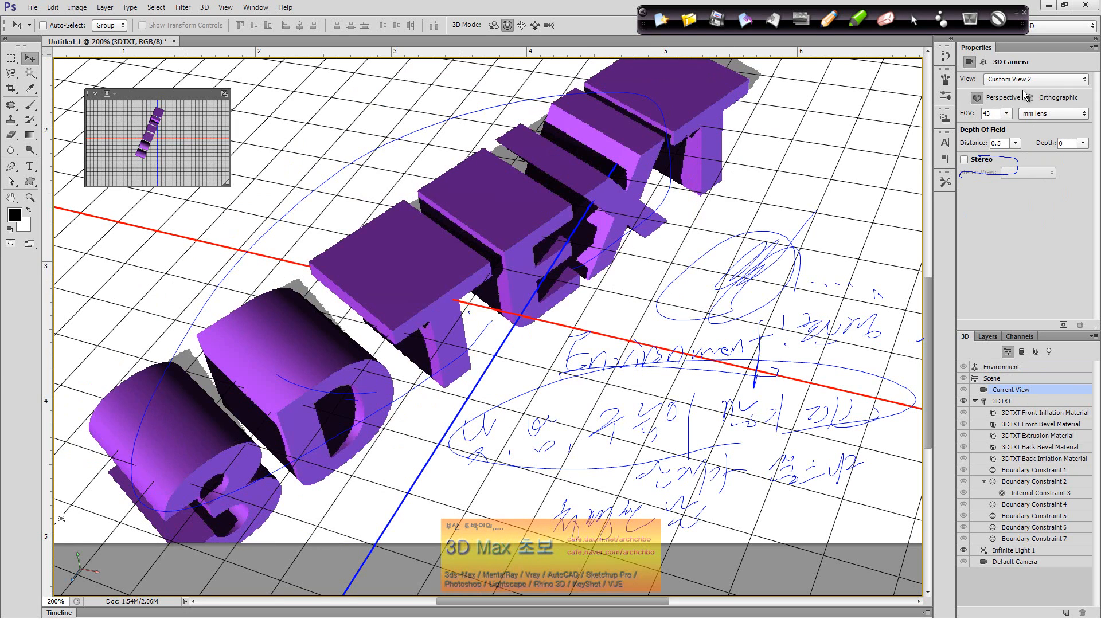
pyautogui.click(1047, 81)
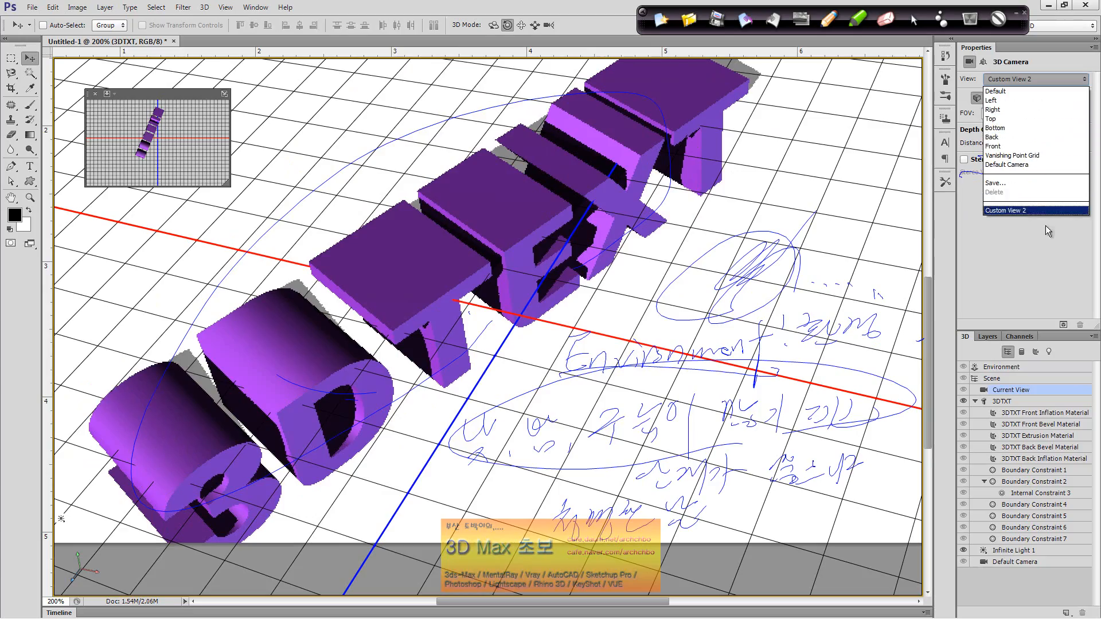
pyautogui.click(1035, 128)
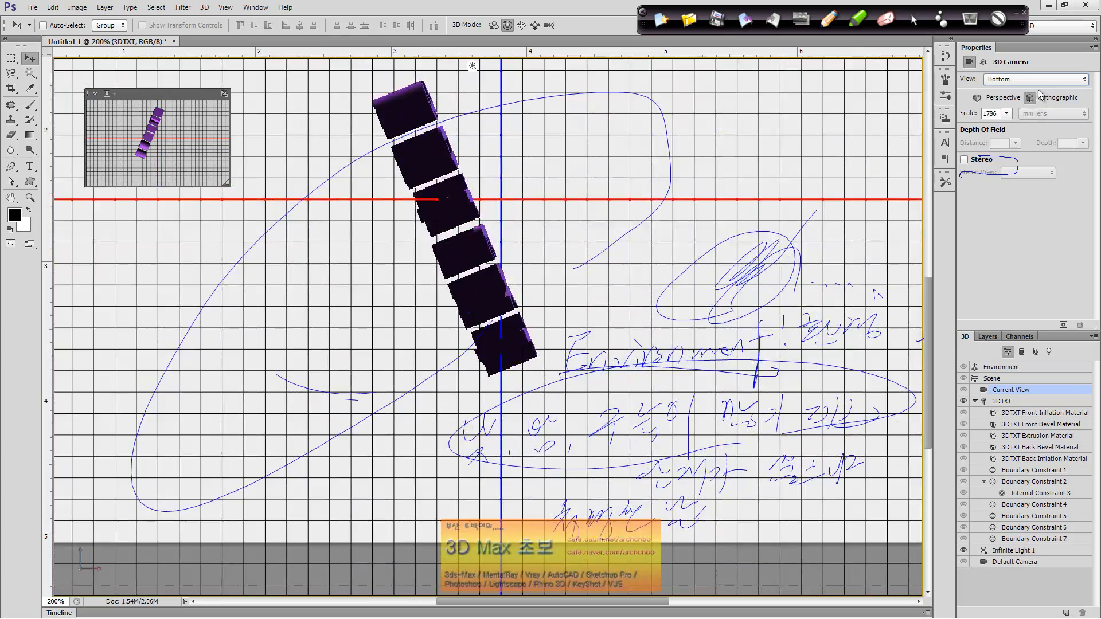
pyautogui.click(1057, 78)
pyautogui.click(1049, 100)
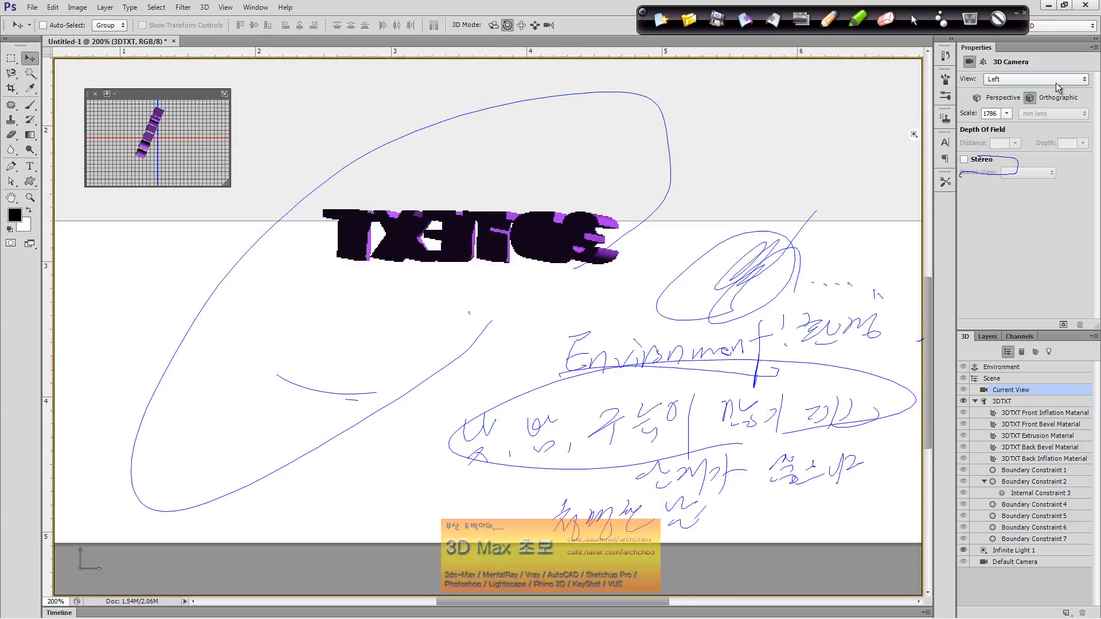
pyautogui.click(1055, 83)
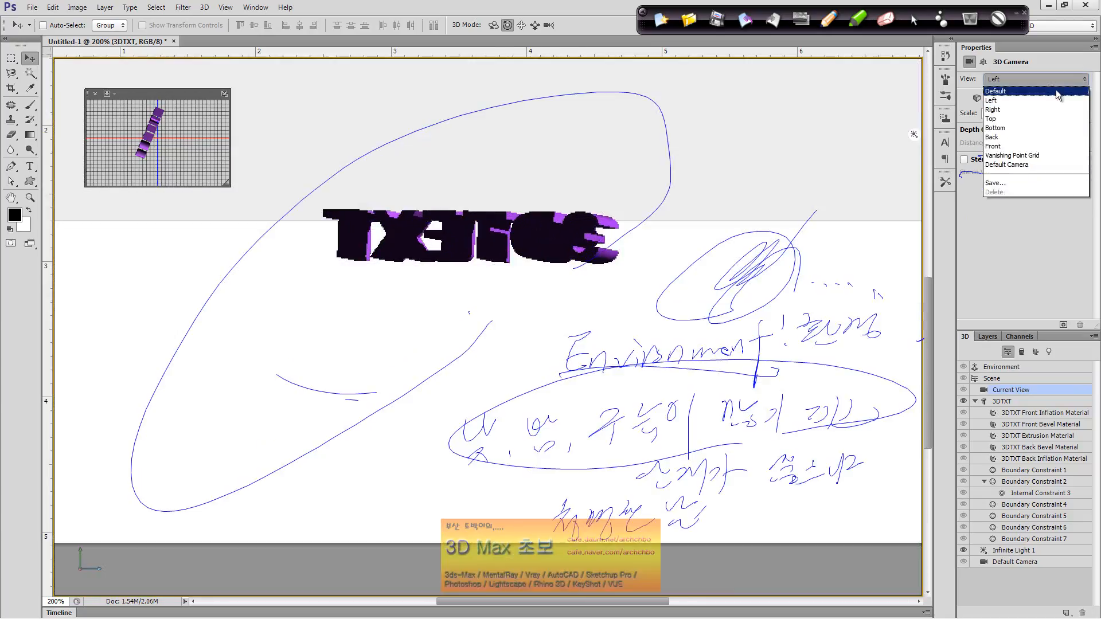
pyautogui.click(1055, 90)
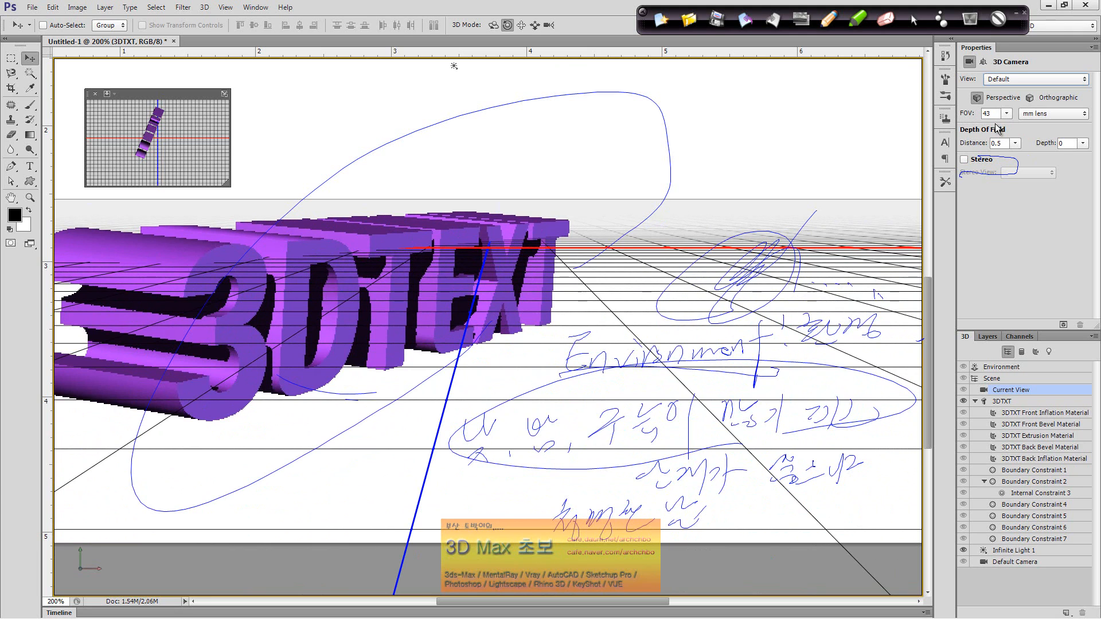
# - Switch to the pen and handwrite "FOV" with its expansion "Field of View" in the empty area above the Environment note
pyautogui.click(834, 21)
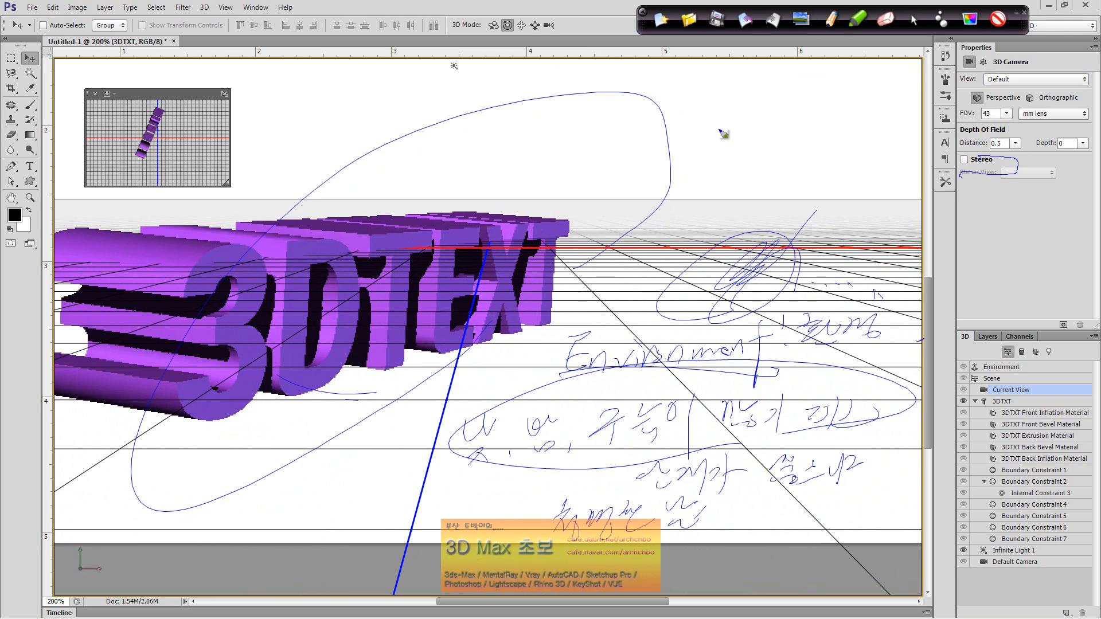
pyautogui.moveTo(712, 90); pyautogui.dragTo(701, 138)
pyautogui.moveTo(707, 95); pyautogui.dragTo(715, 93)
pyautogui.moveTo(699, 107); pyautogui.dragTo(731, 93)
pyautogui.moveTo(747, 104)
pyautogui.mouseDown()
pyautogui.moveTo(774, 90)
pyautogui.moveTo(786, 139)
pyautogui.mouseUp()
pyautogui.click(777, 120)
pyautogui.moveTo(801, 92)
pyautogui.mouseDown()
pyautogui.moveTo(814, 90)
pyautogui.moveTo(806, 109)
pyautogui.mouseUp()
pyautogui.moveTo(815, 118); pyautogui.dragTo(834, 137)
pyautogui.click(824, 100)
pyautogui.moveTo(853, 93)
pyautogui.mouseDown()
pyautogui.moveTo(842, 135)
pyautogui.moveTo(880, 90)
pyautogui.moveTo(887, 139)
pyautogui.mouseUp()
pyautogui.moveTo(941, 99); pyautogui.dragTo(899, 162)
pyautogui.moveTo(889, 128); pyautogui.dragTo(932, 127)
pyautogui.moveTo(772, 175); pyautogui.dragTo(801, 157)
pyautogui.moveTo(795, 172); pyautogui.dragTo(791, 180)
pyautogui.moveTo(810, 176); pyautogui.dragTo(826, 178)
pyautogui.moveTo(831, 170); pyautogui.dragTo(863, 161)
# - Handwrite the Korean term "화각" beside the word "View" in the field-of-view note
pyautogui.moveTo(728, 170); pyautogui.dragTo(744, 178)
pyautogui.moveTo(735, 183); pyautogui.dragTo(743, 188)
pyautogui.moveTo(748, 181); pyautogui.dragTo(740, 206)
pyautogui.moveTo(745, 194); pyautogui.dragTo(754, 191)
pyautogui.moveTo(762, 185); pyautogui.dragTo(770, 195)
pyautogui.moveTo(782, 179); pyautogui.dragTo(779, 191)
pyautogui.moveTo(775, 197); pyautogui.dragTo(786, 214)
pyautogui.moveTo(855, 228); pyautogui.dragTo(850, 225)
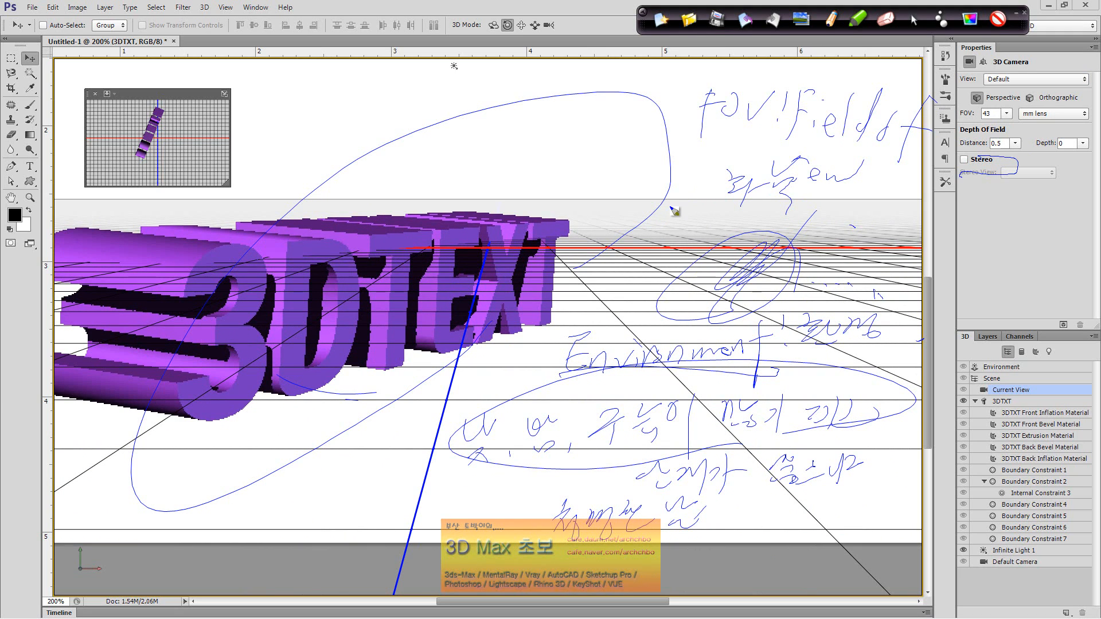
# - Clear all pen annotations, leave the pen mode, and orbit the camera slightly so the ground plane tilts
pyautogui.click(661, 20)
pyautogui.click(915, 22)
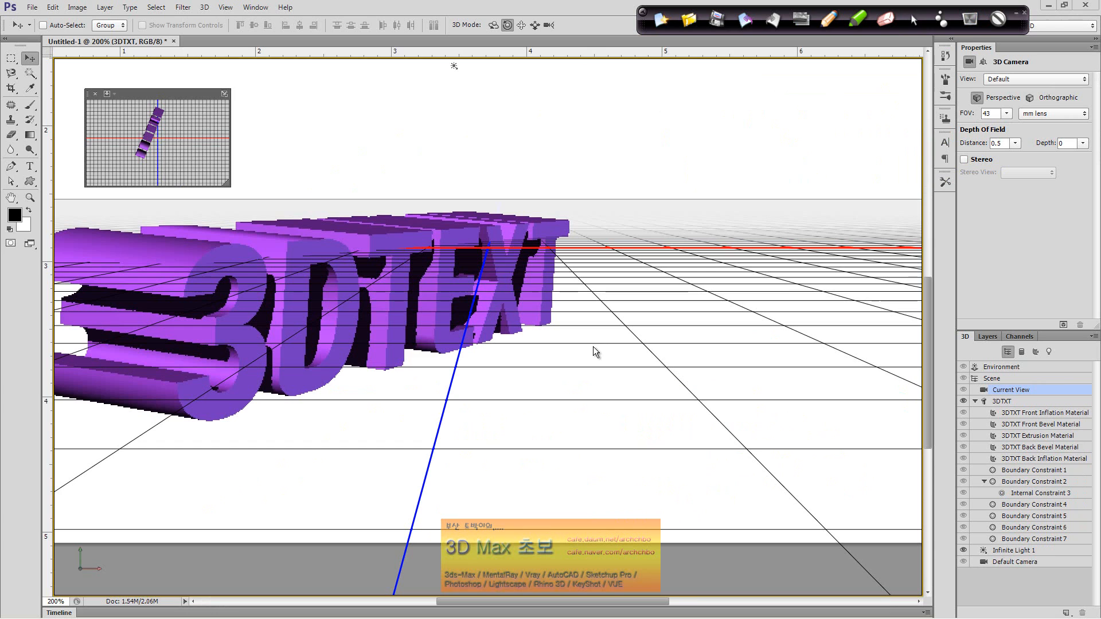
pyautogui.moveTo(592, 346); pyautogui.dragTo(631, 379)
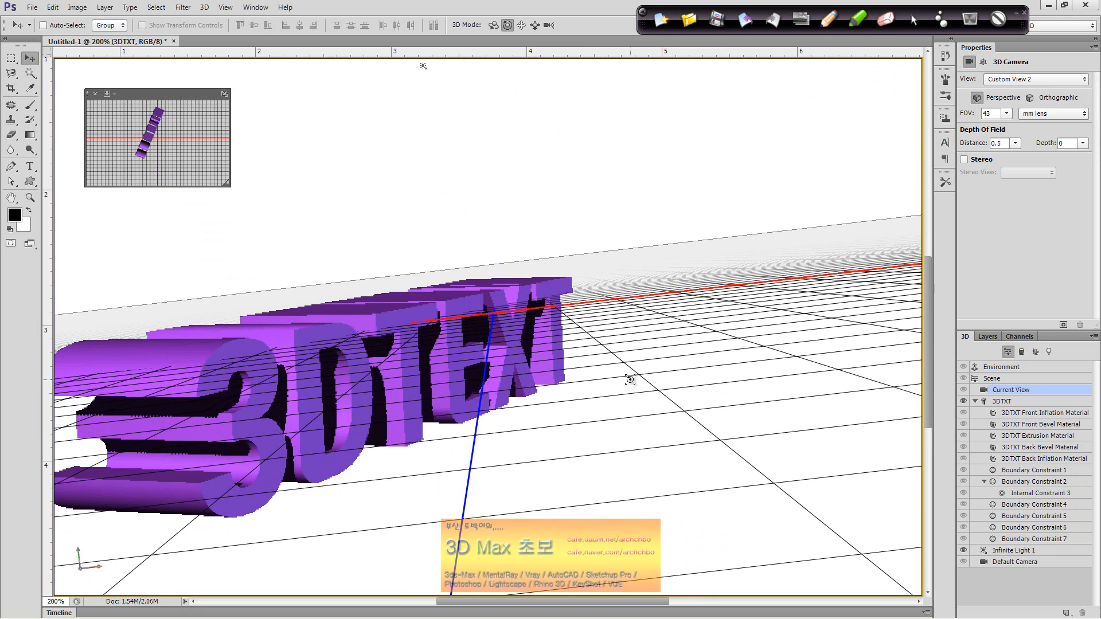